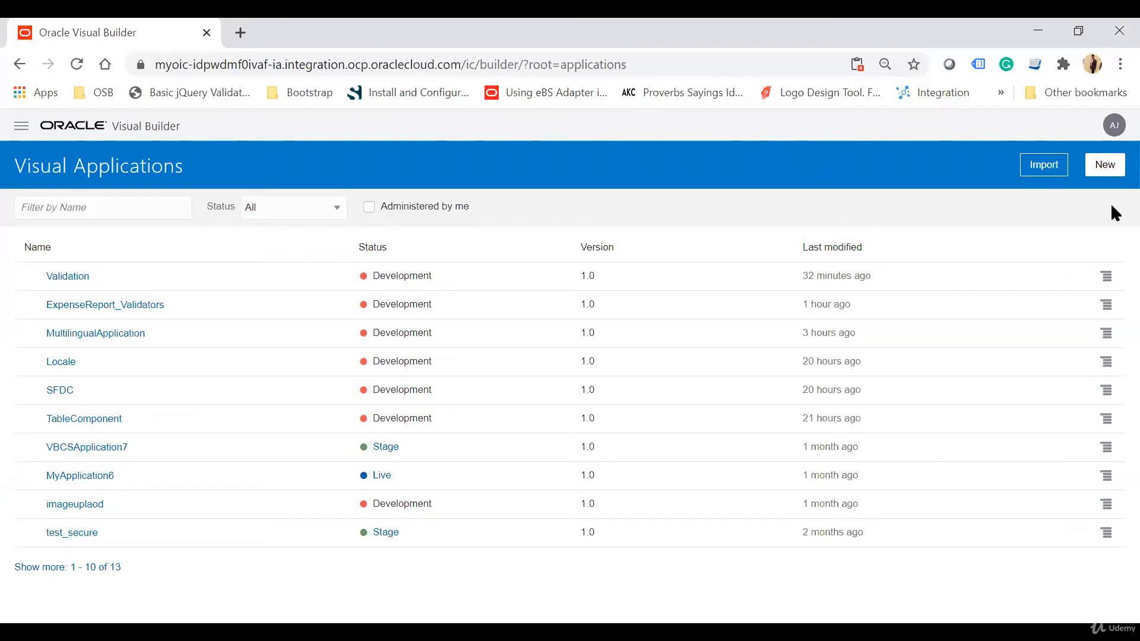
Create a new visual application named ValidationFormApp using the Empty Application template.
click(1100, 160)
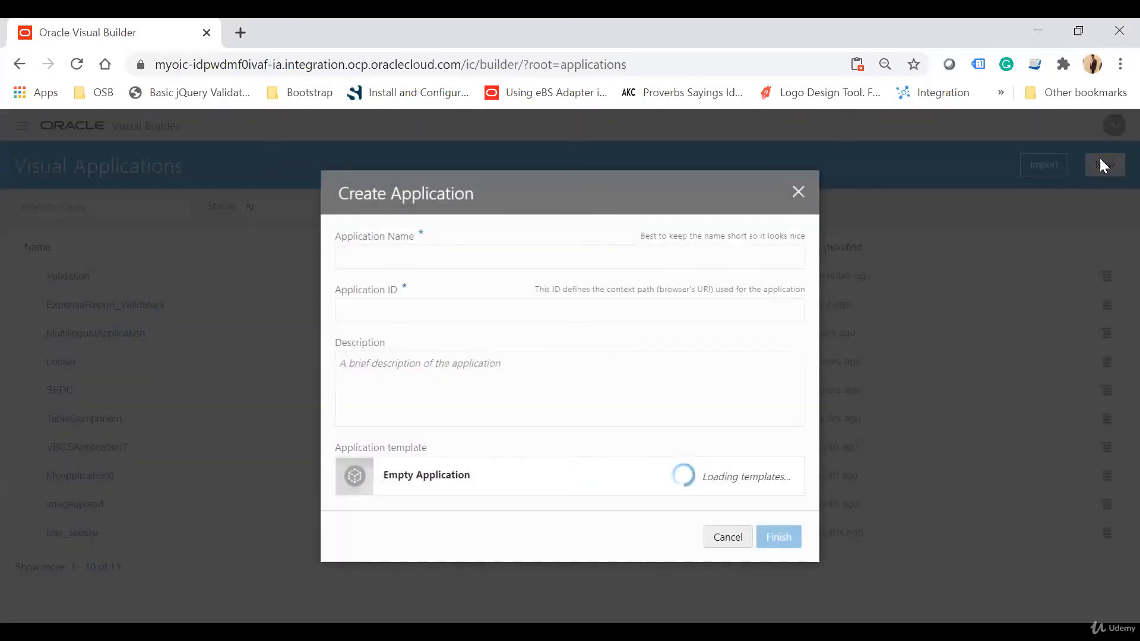
text(Validation)
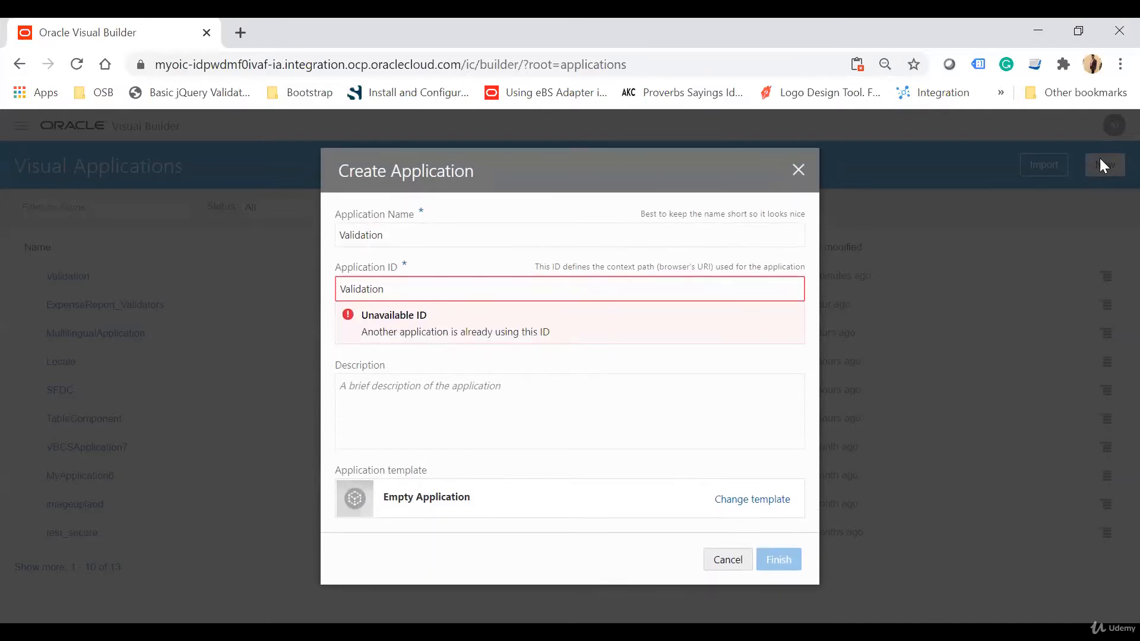
text(Form)
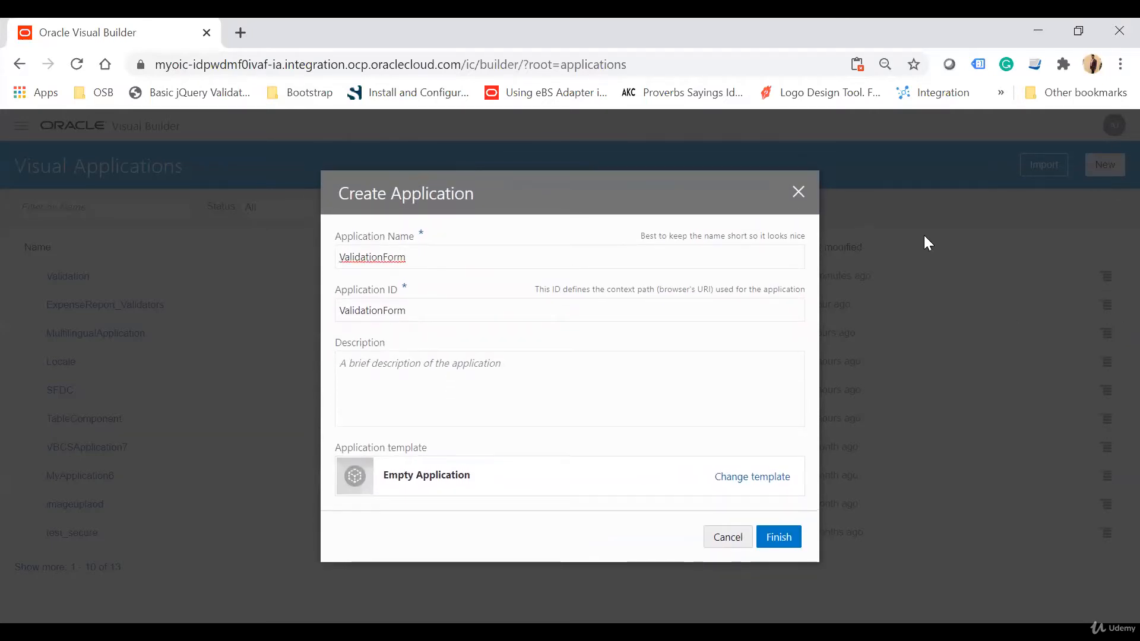
text(App)
click(784, 533)
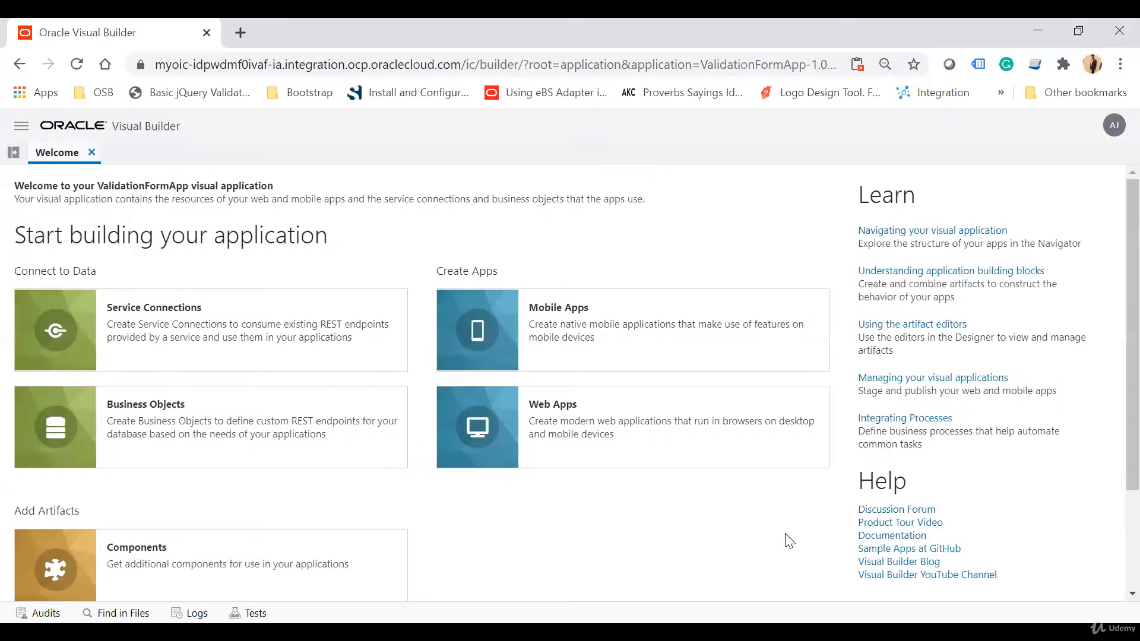
Create a business object labelled Employee.
click(208, 424)
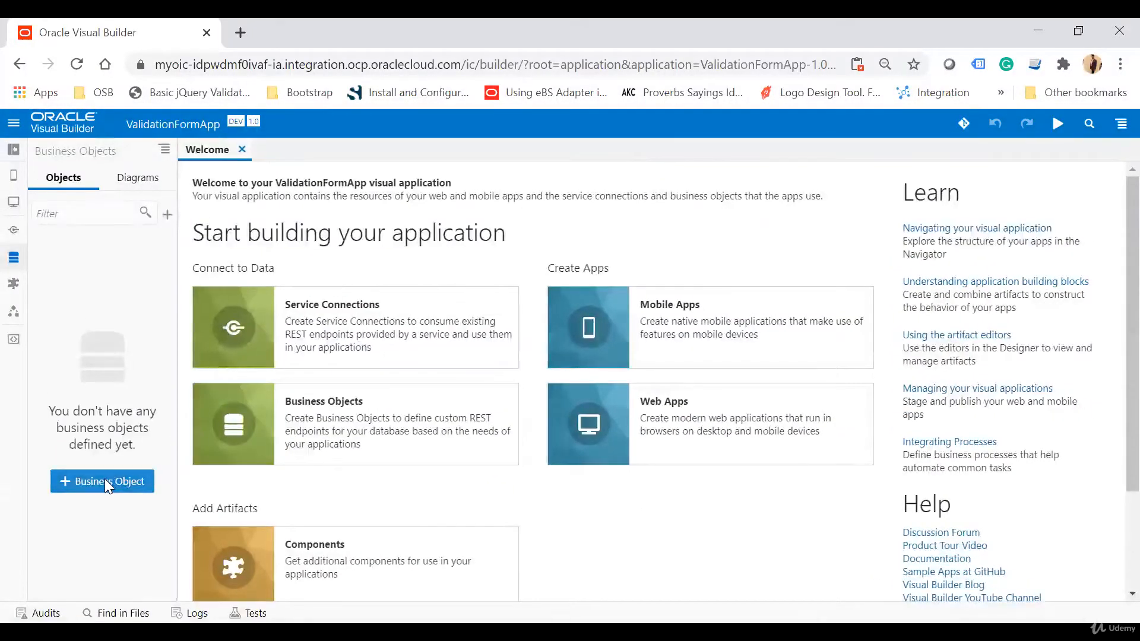
click(104, 478)
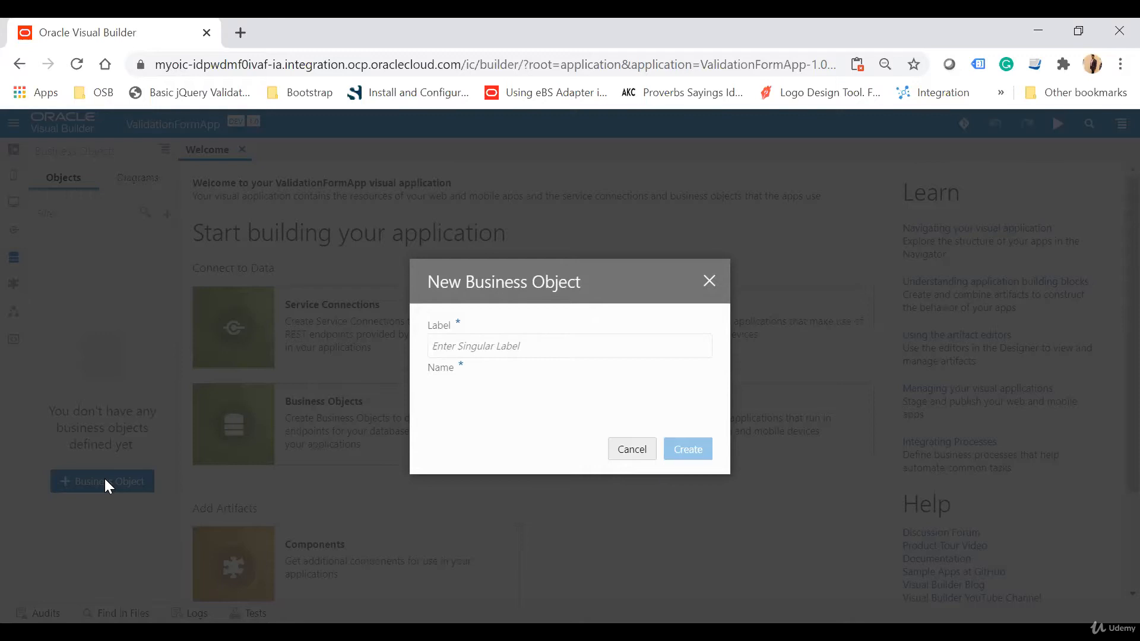
text(e)
key(BackSpace)
text(Employee)
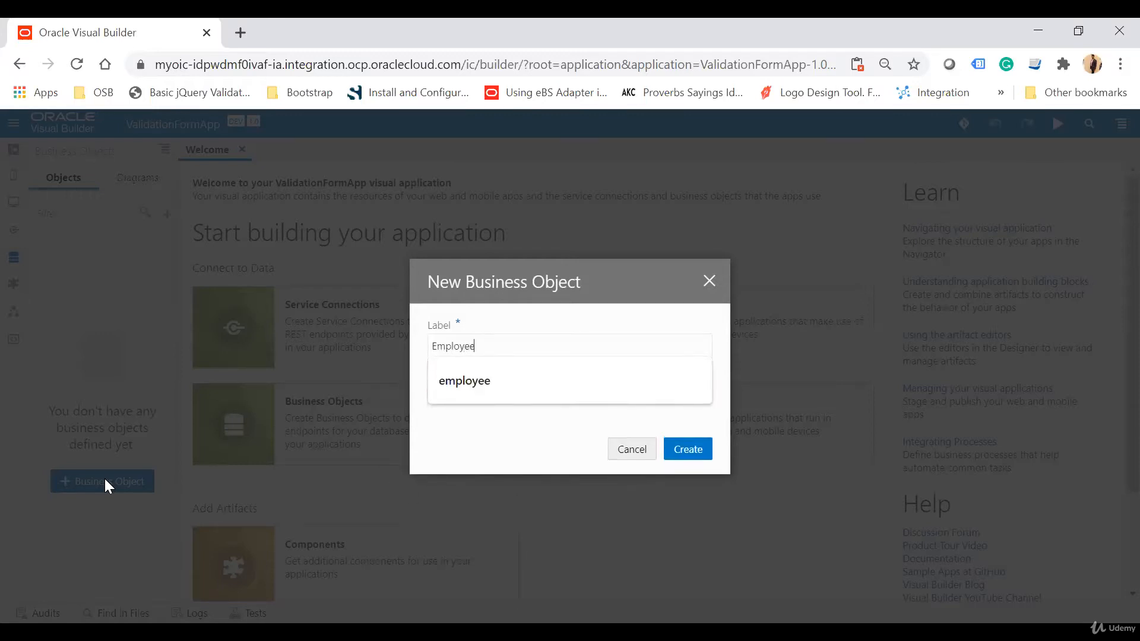
key(Tab)
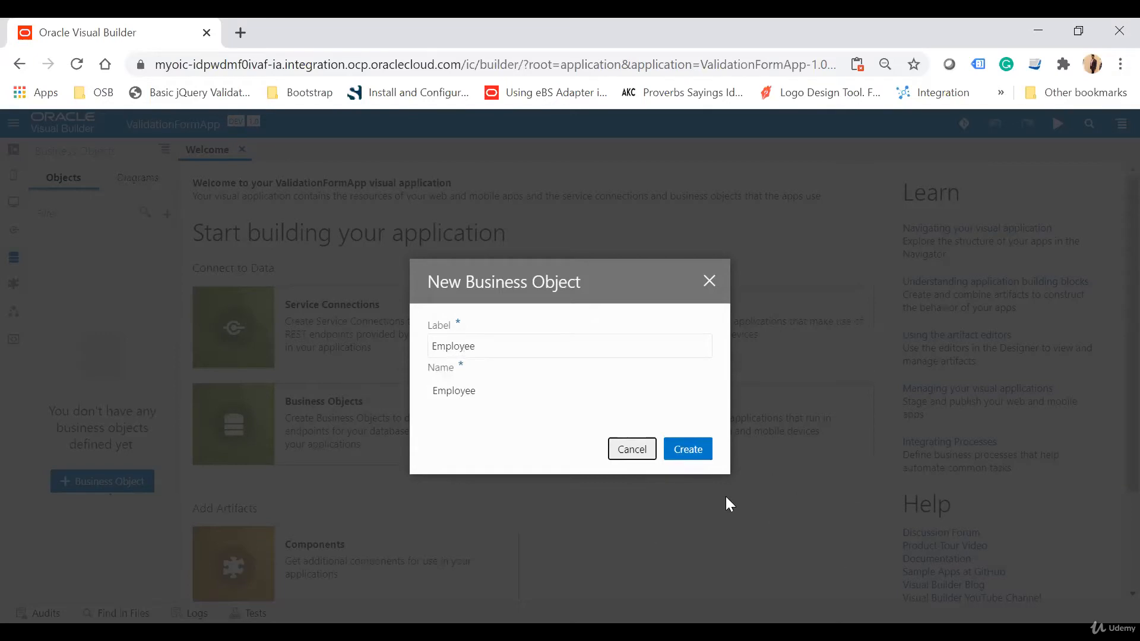
click(696, 451)
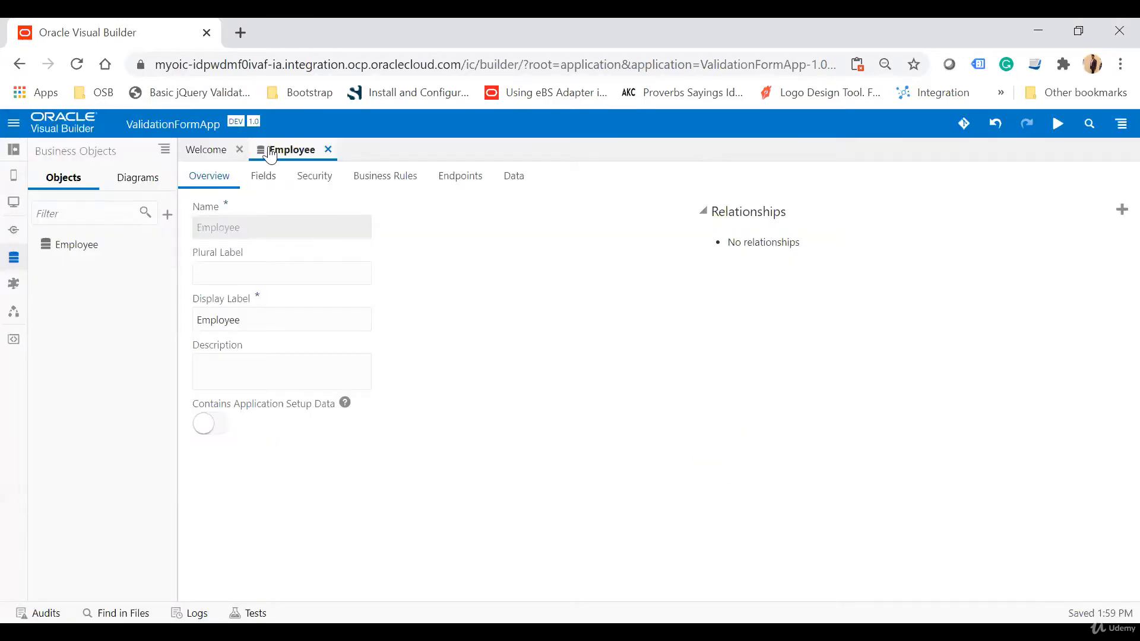
Add a First Name string field to the Employee business object and reload the page.
click(263, 176)
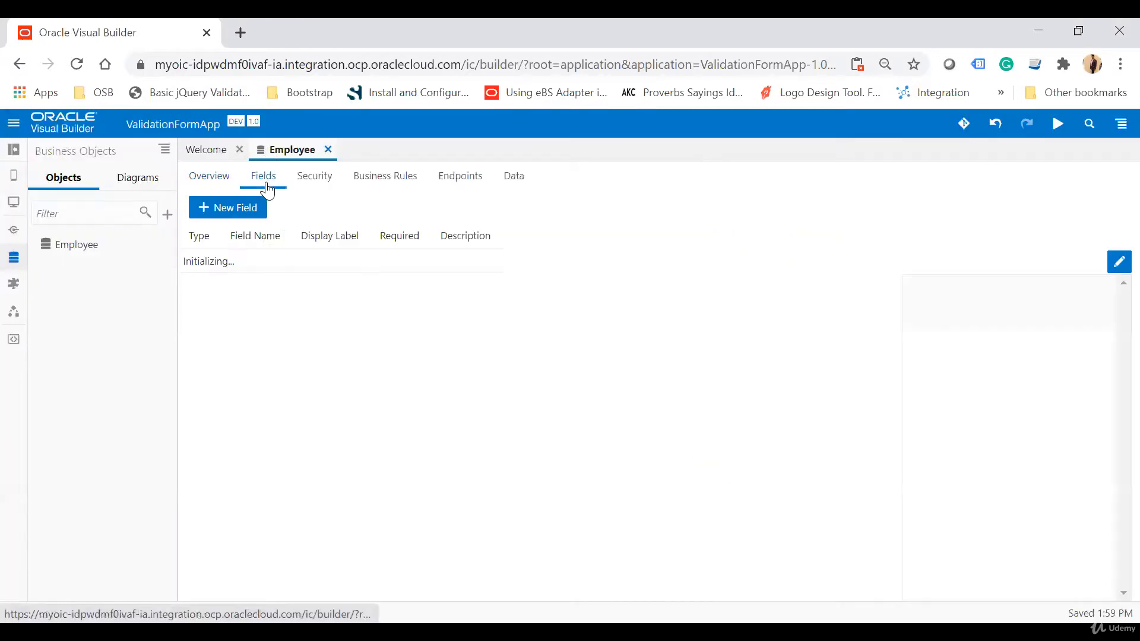
click(387, 211)
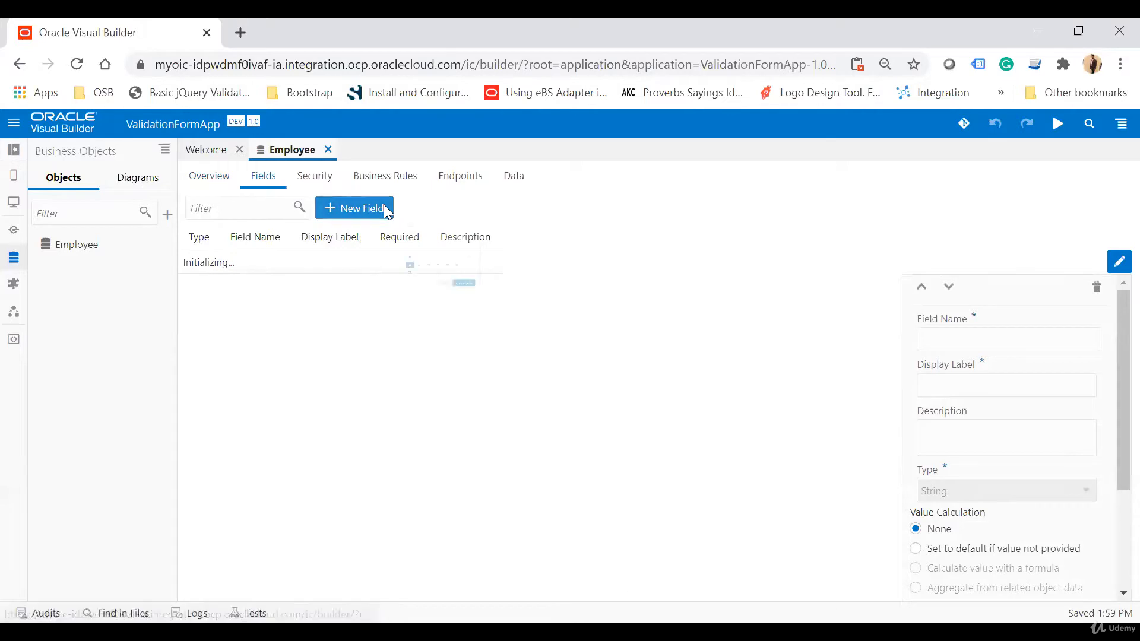
text(First Name)
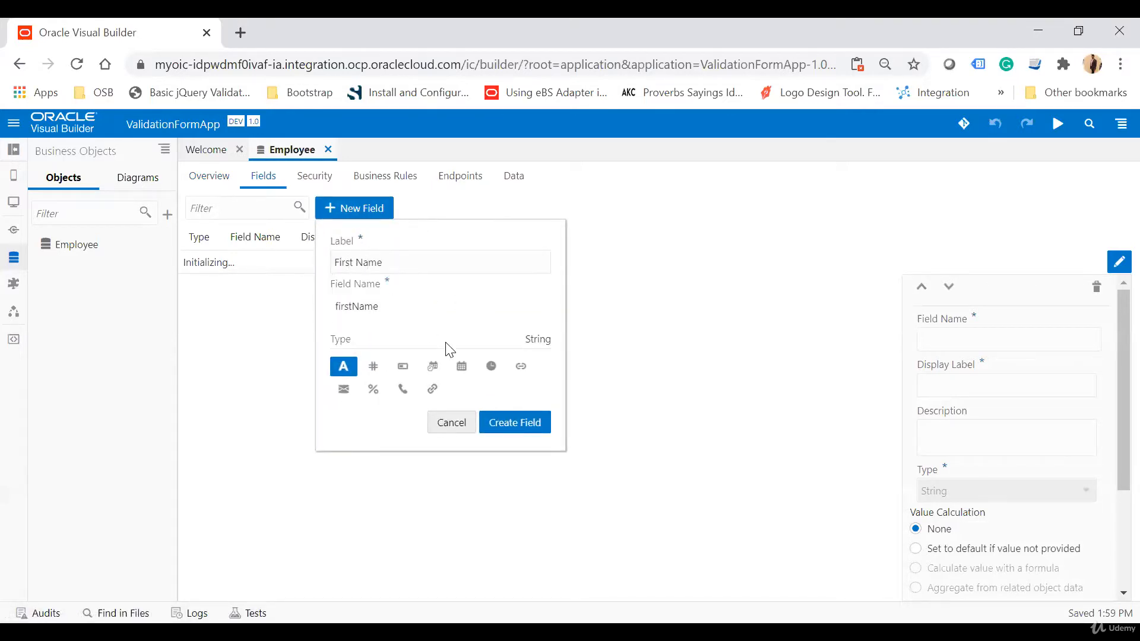
click(515, 425)
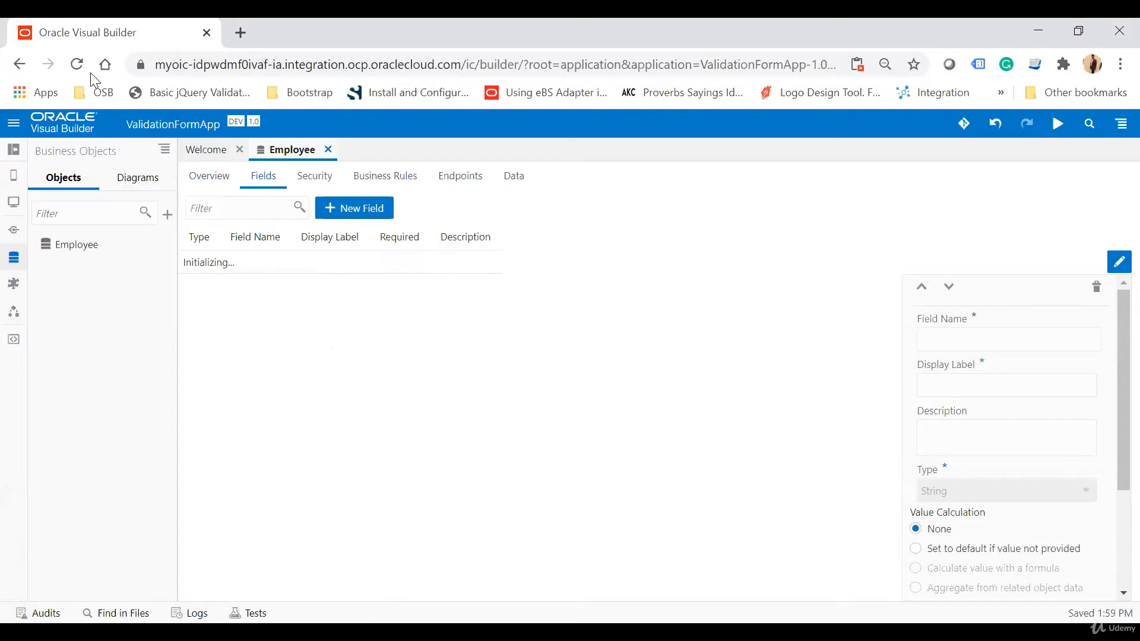
click(76, 63)
Add a Last Name string field to the Employee business object.
click(377, 213)
text(Last)
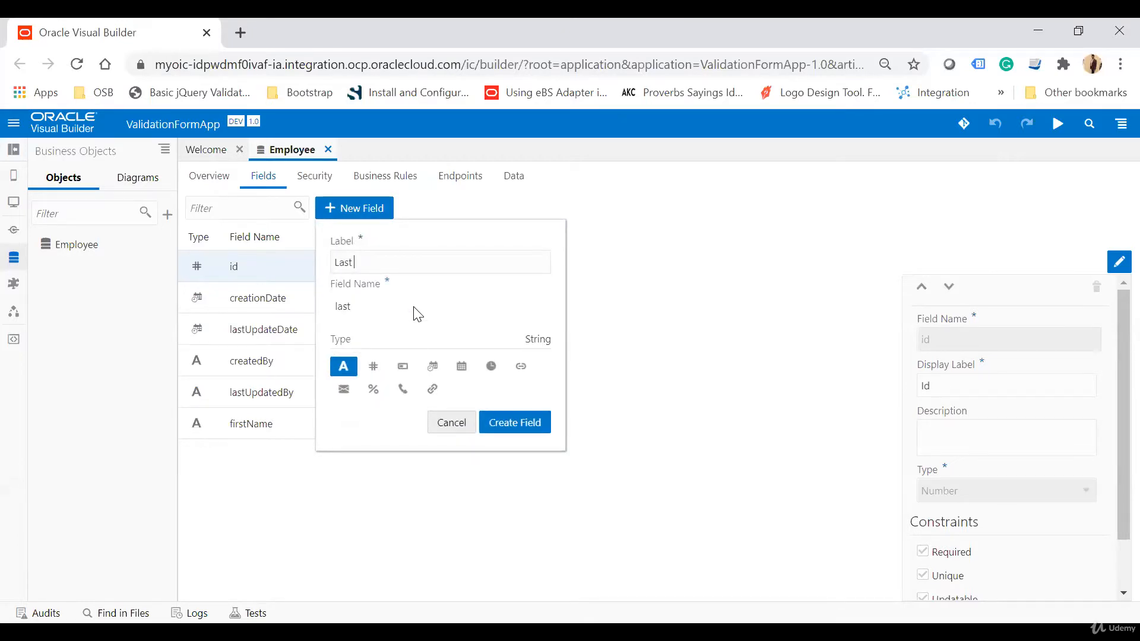
text( Name)
click(535, 422)
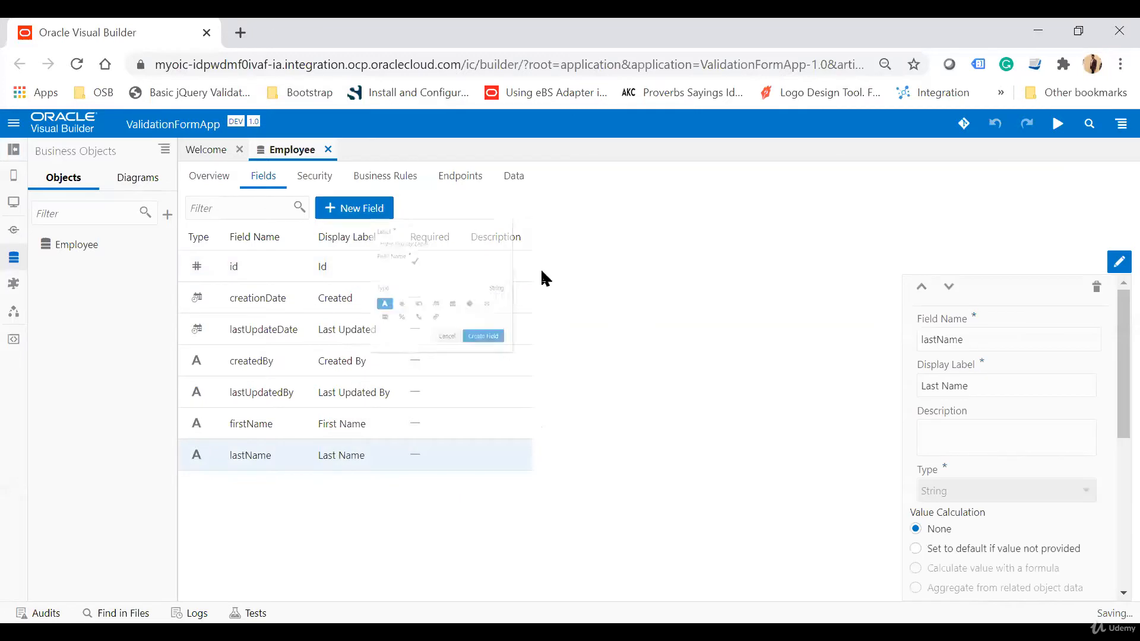
Add an Age field of type Number to the Employee business object.
text(Age)
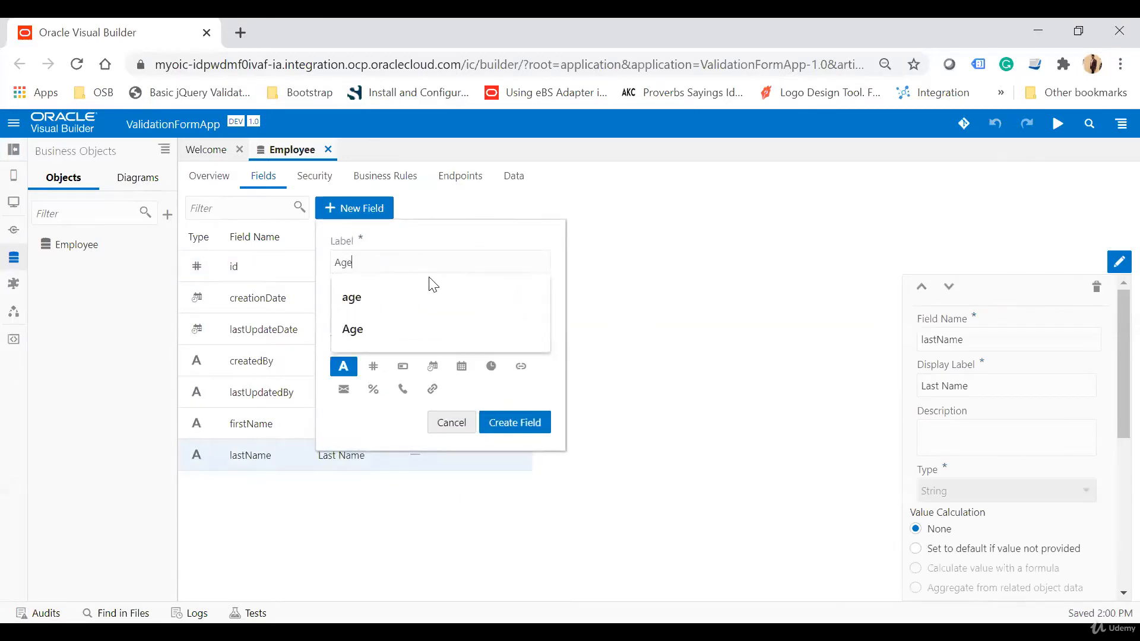
click(375, 368)
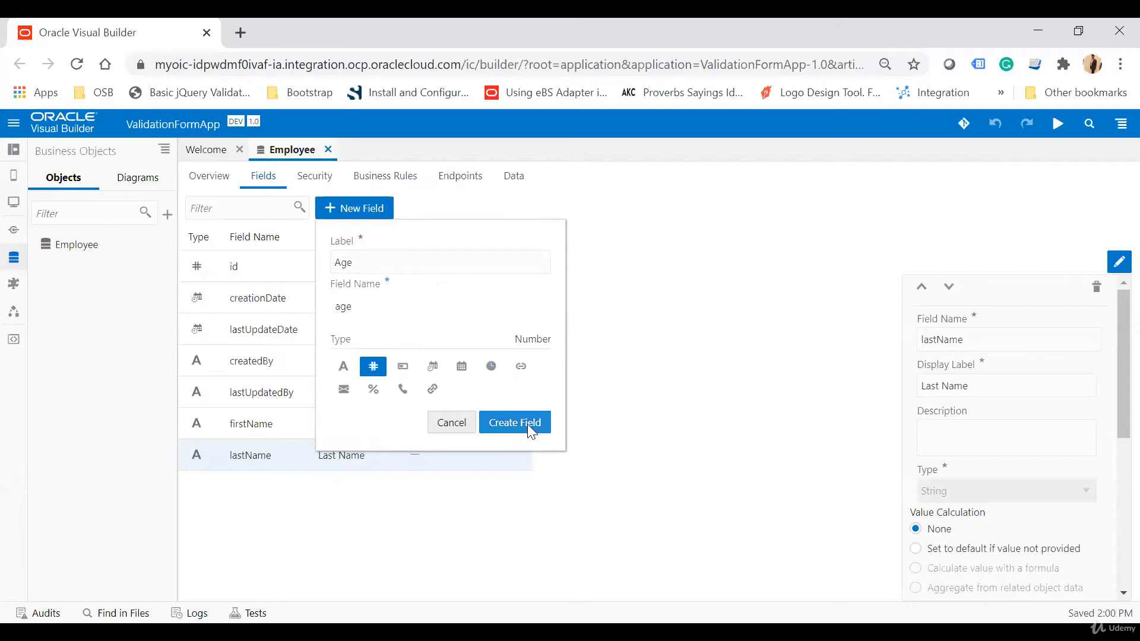
click(527, 423)
Add an Email Address string field to the Employee business object.
click(368, 209)
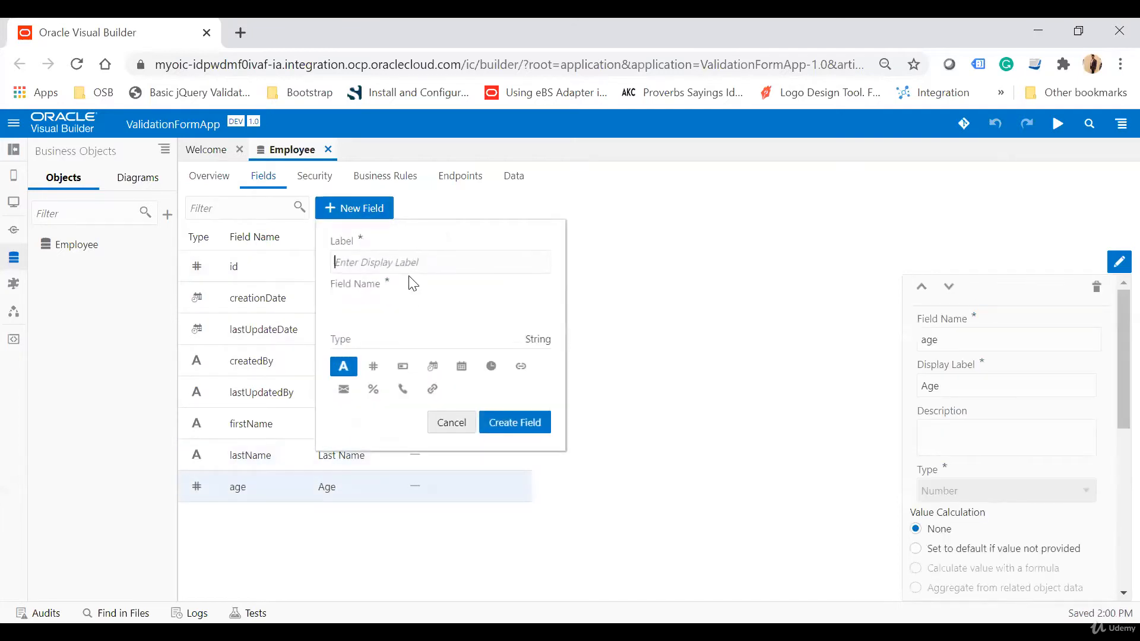
text(Email Address)
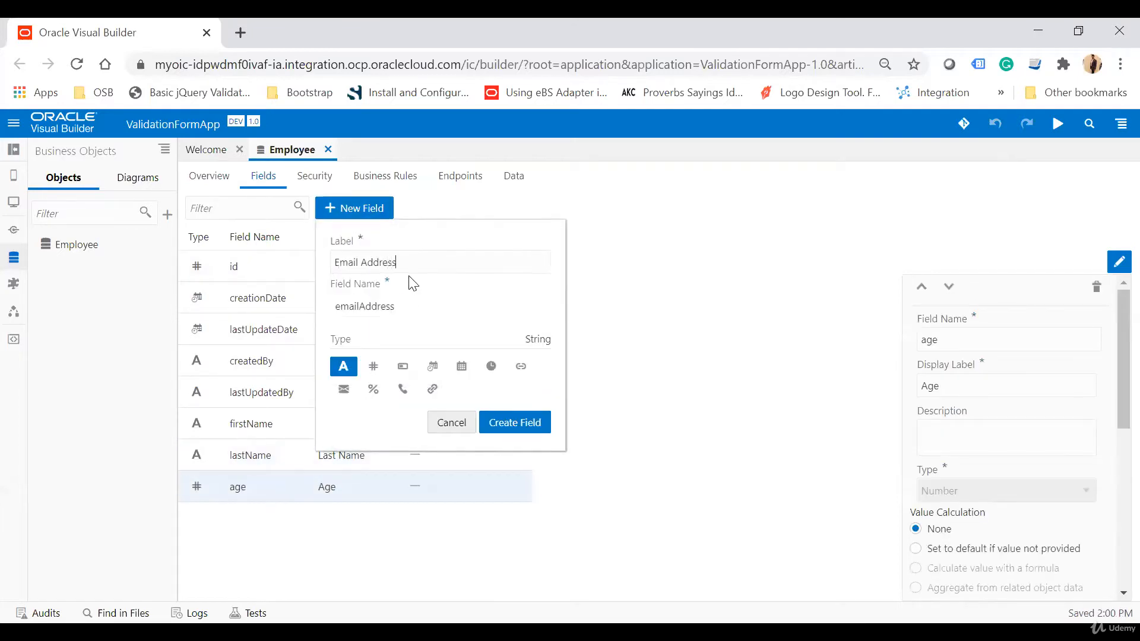
click(537, 422)
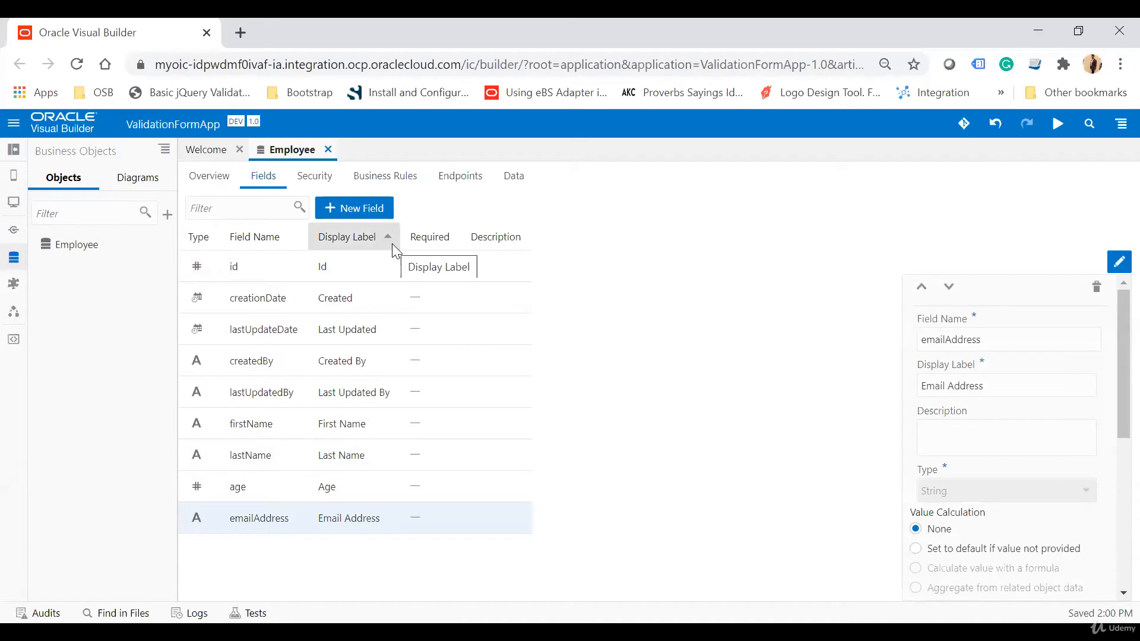
Add a Date Of Birth field of type Date to the Employee business object.
click(354, 209)
text(Date)
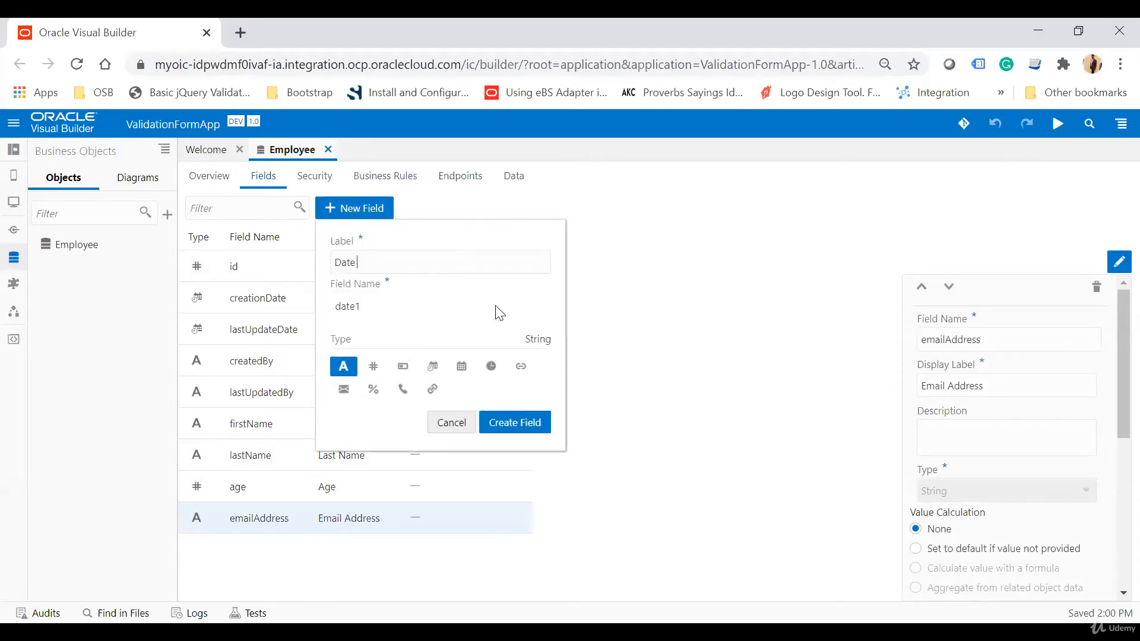
text( Of Bor)
click(458, 371)
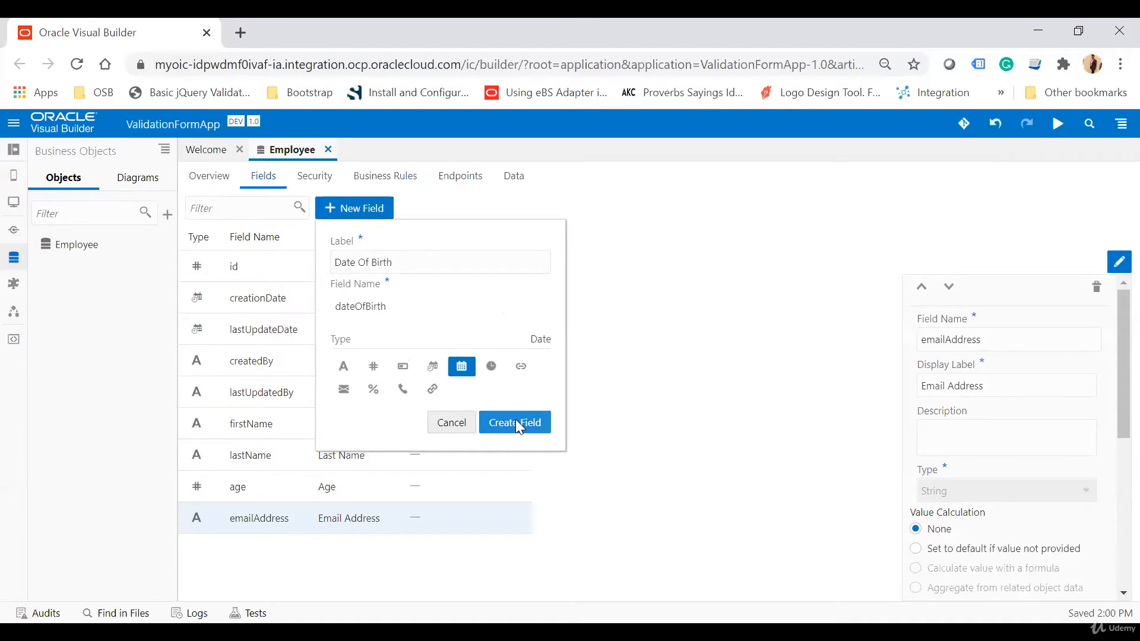
click(516, 421)
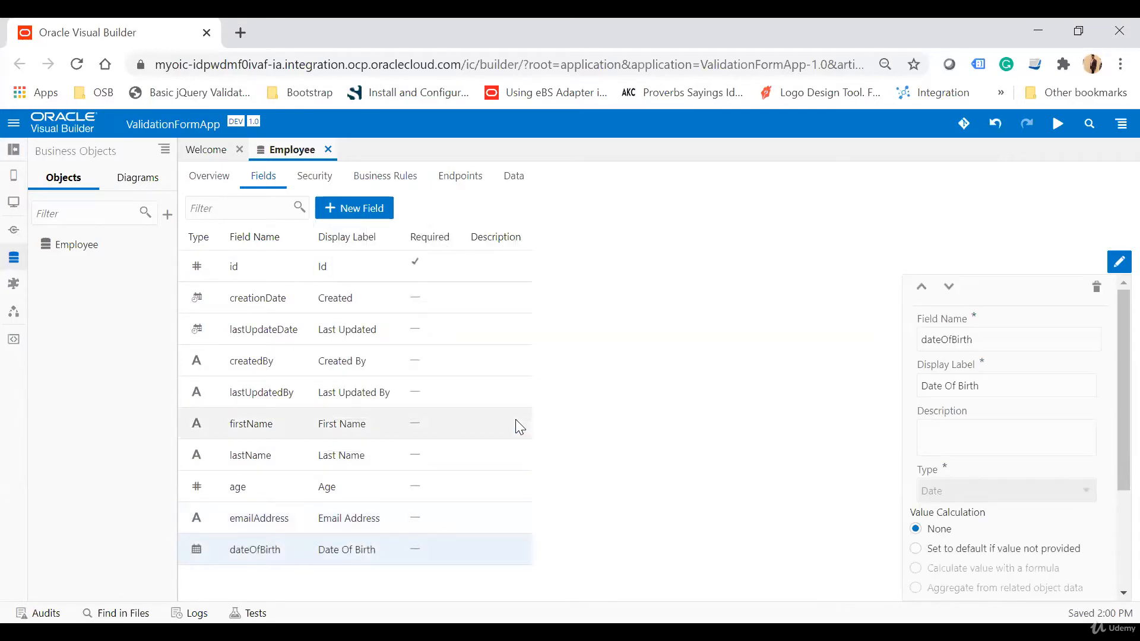
Create a web application named ValidationWebApp.
click(17, 205)
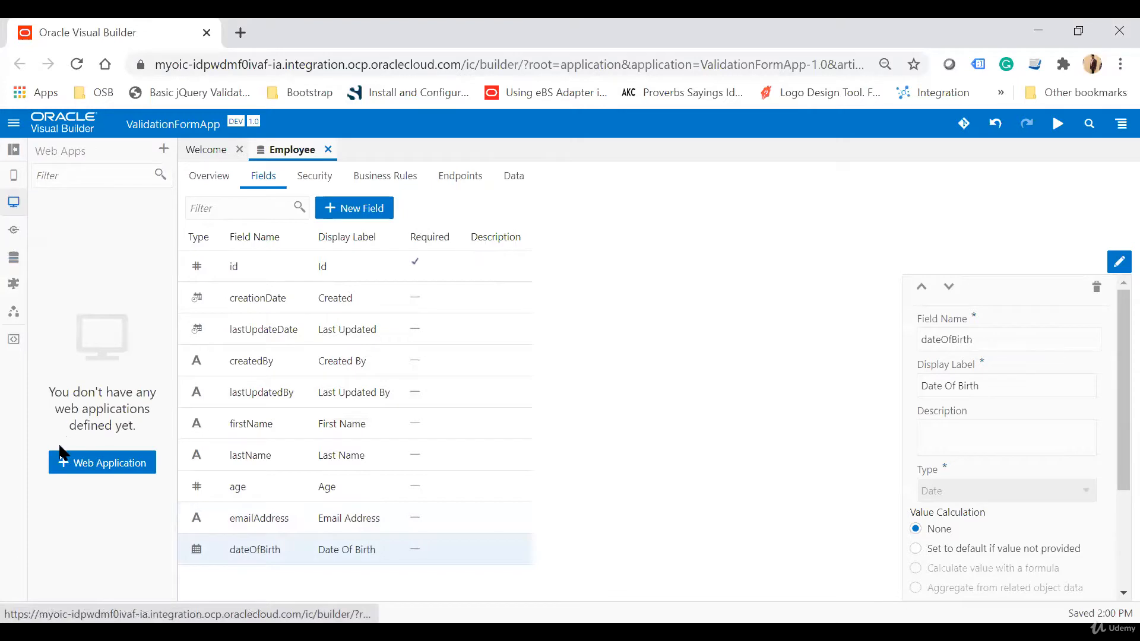
click(88, 461)
text(Va)
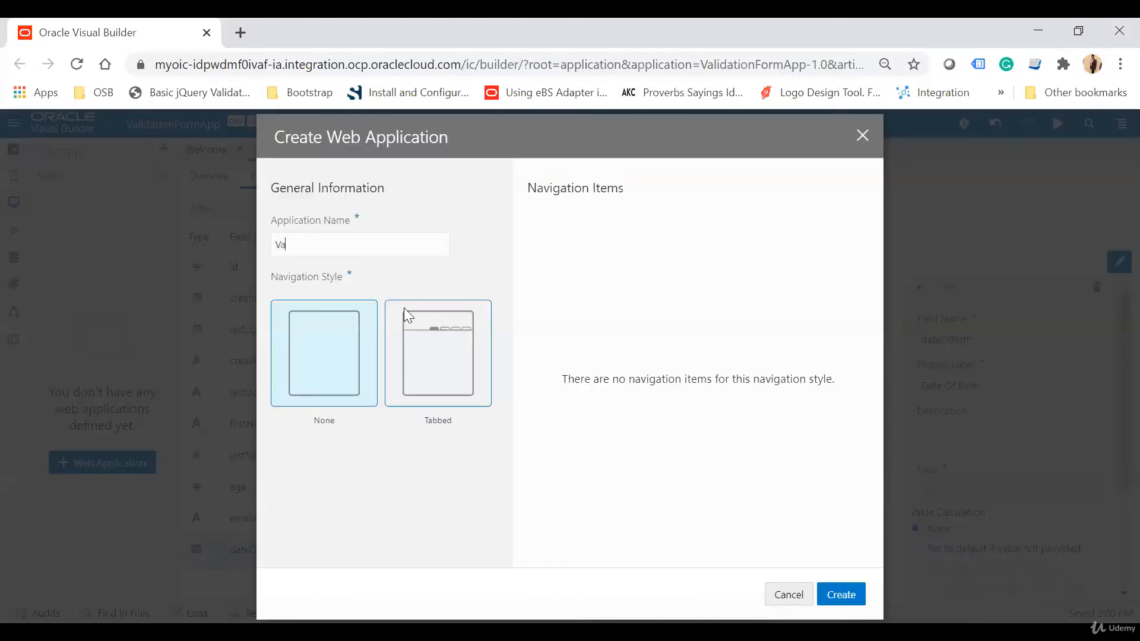
text(lidatinoW)
key(BackSpace)
key(BackSpace)
key(BackSpace)
text(onWebApp)
click(842, 594)
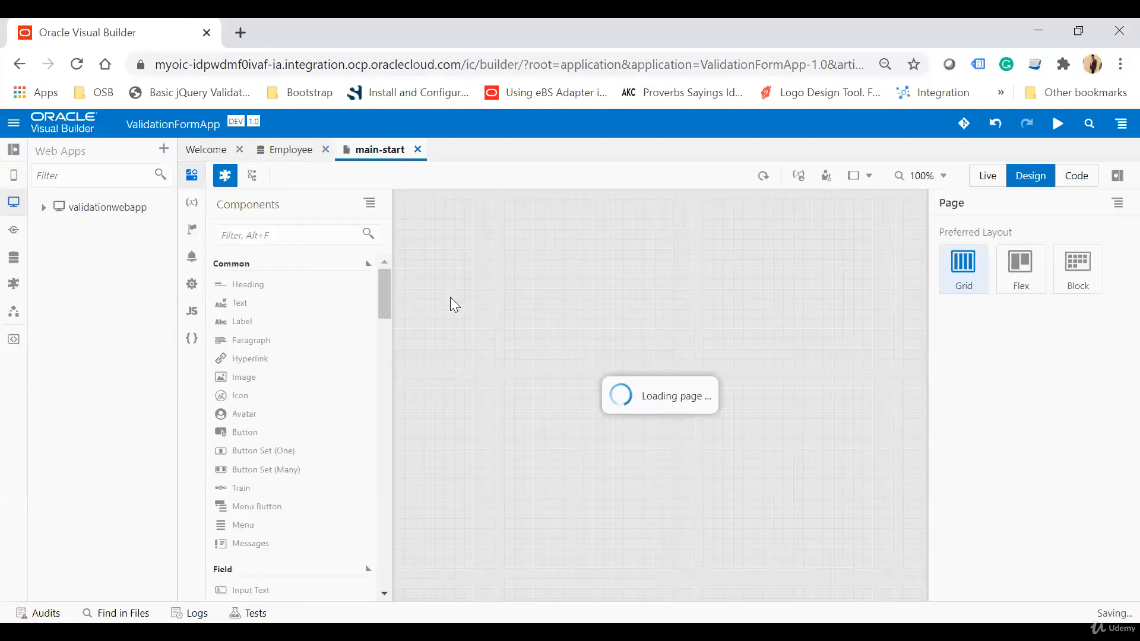
Start a new type from an endpoint on the main-start page, choosing the Employee business object's POST /Employee endpoint.
click(198, 205)
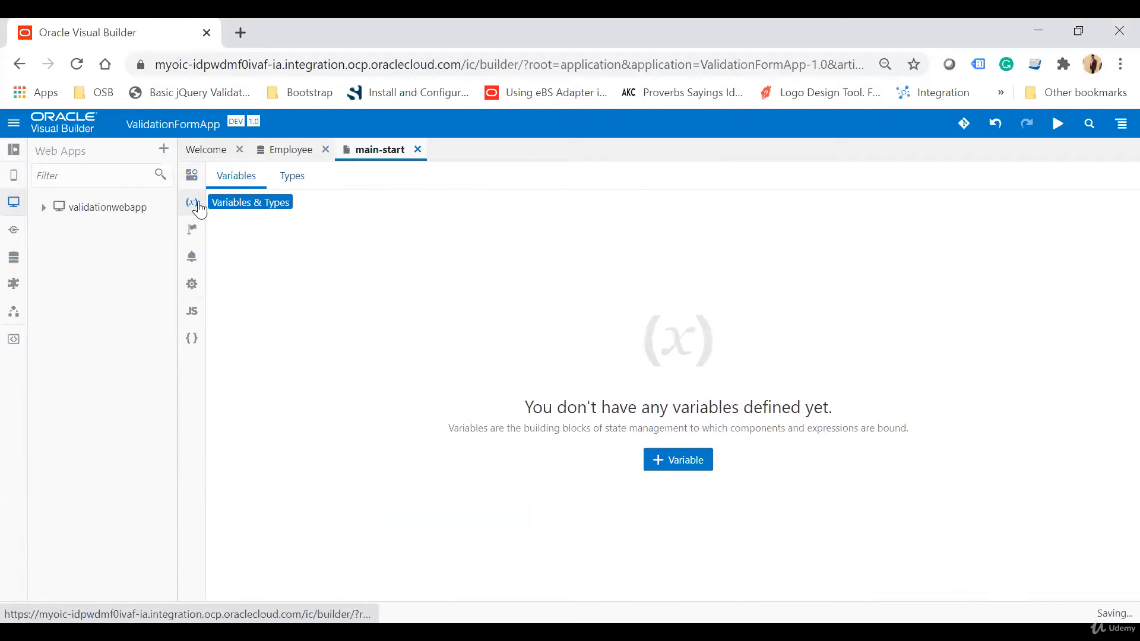
click(295, 180)
click(694, 460)
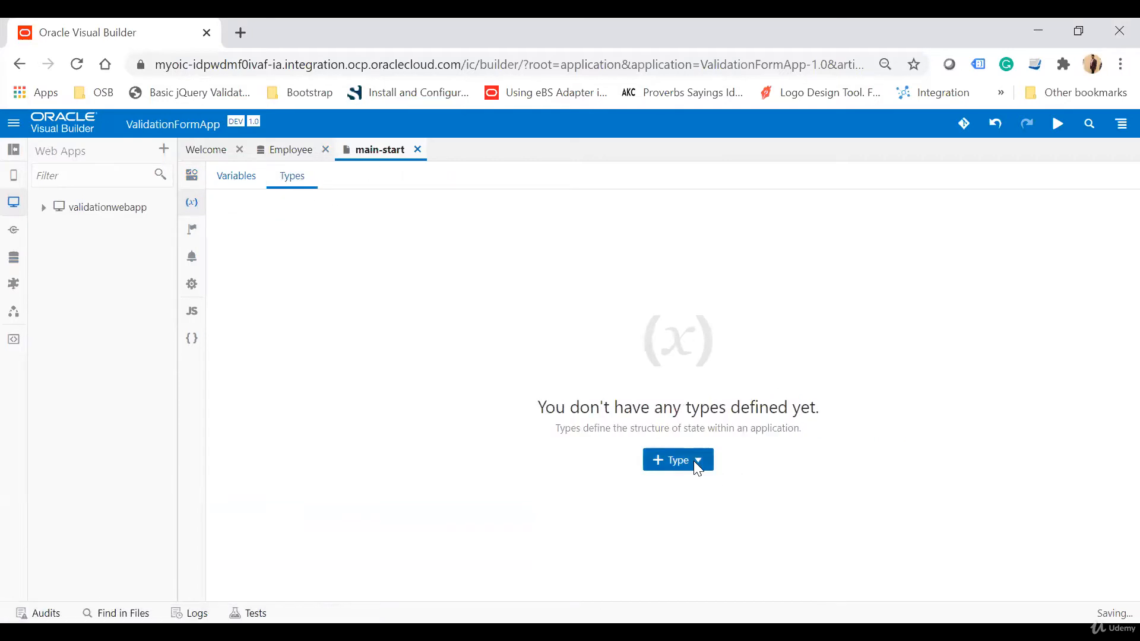
click(712, 512)
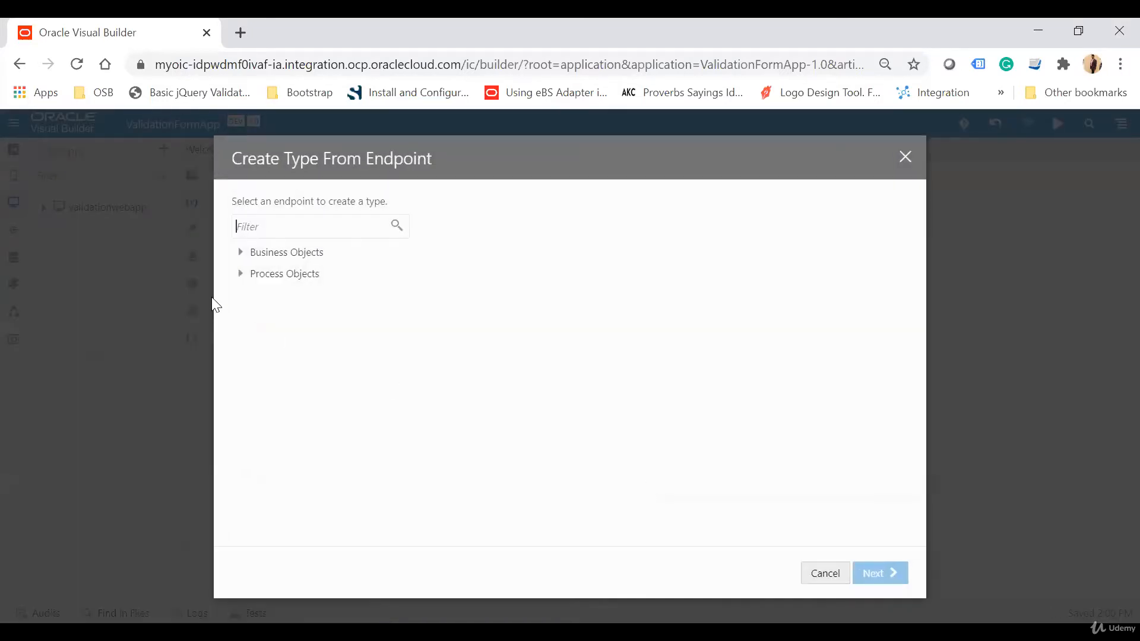
click(241, 252)
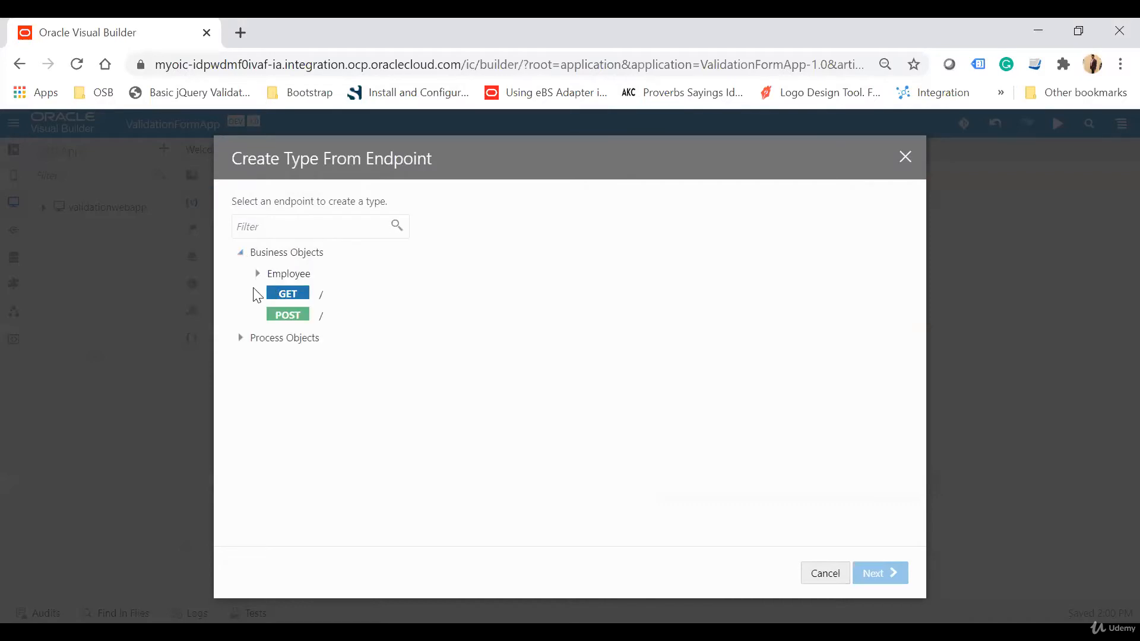
click(257, 273)
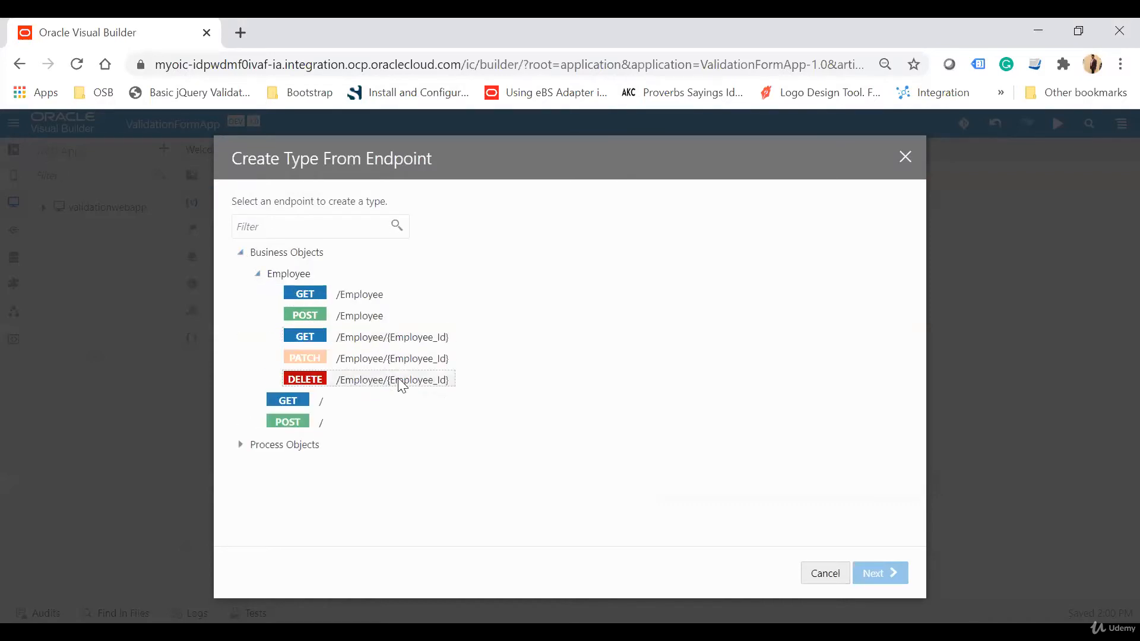
click(363, 317)
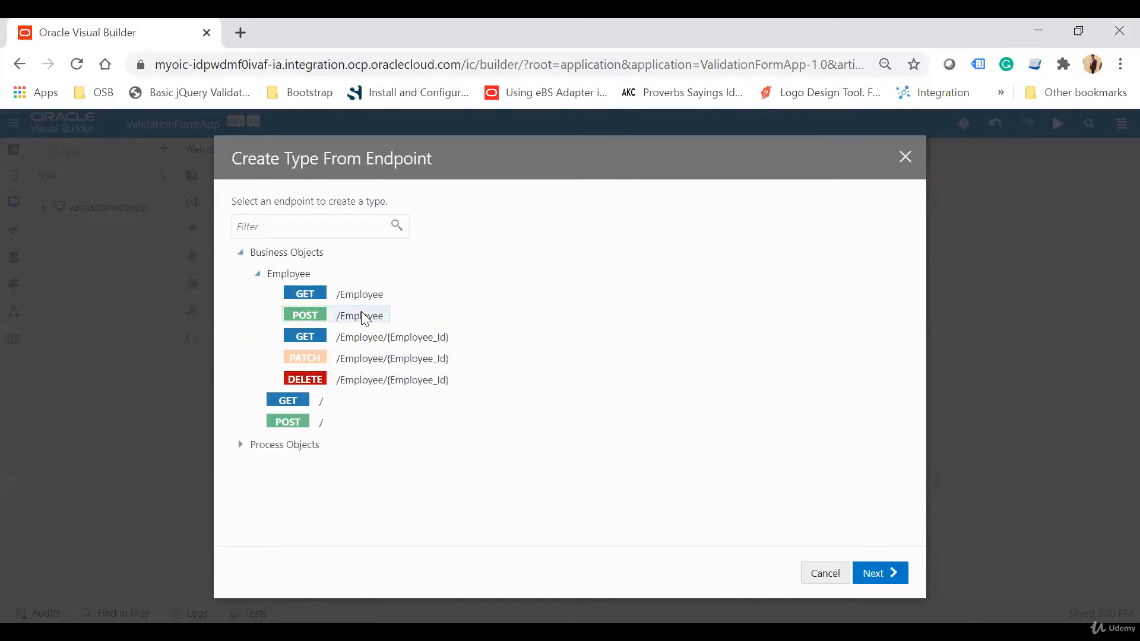
click(889, 571)
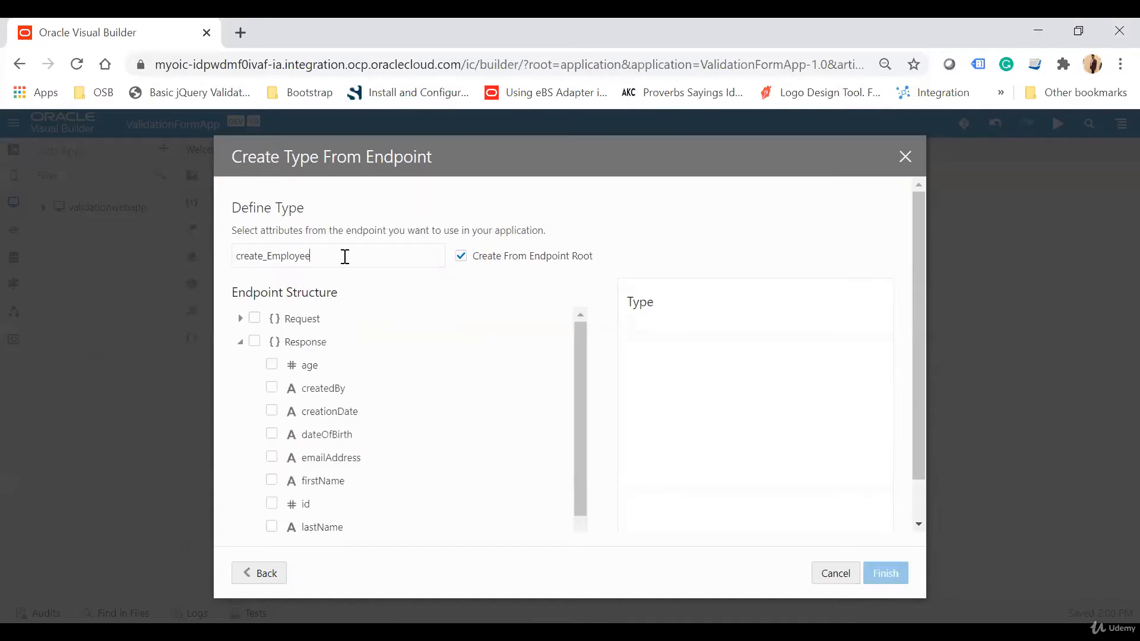
Define the create_Employee type from the request fields firstName, lastName, emailAddress, dateOfBirth and age.
drag(311, 256, 246, 252)
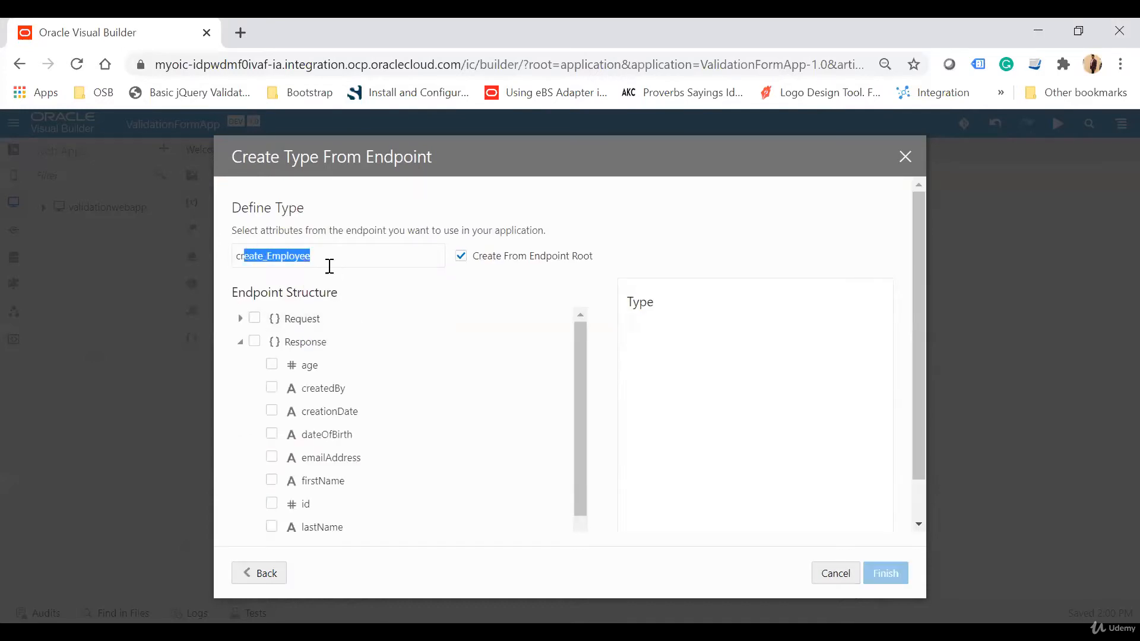
click(240, 318)
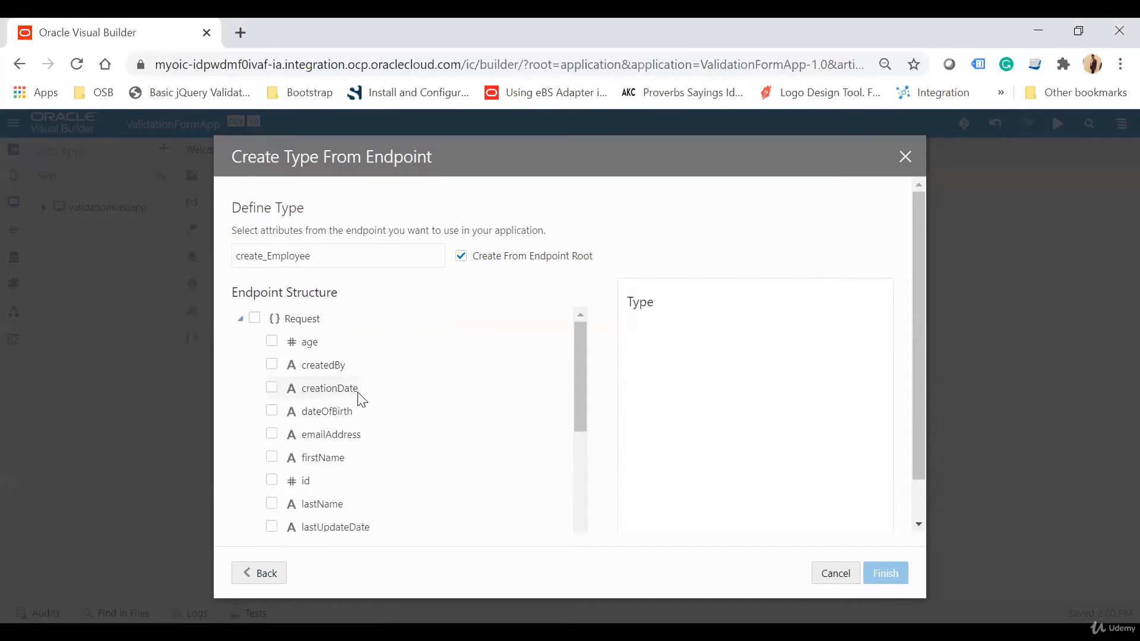
click(272, 457)
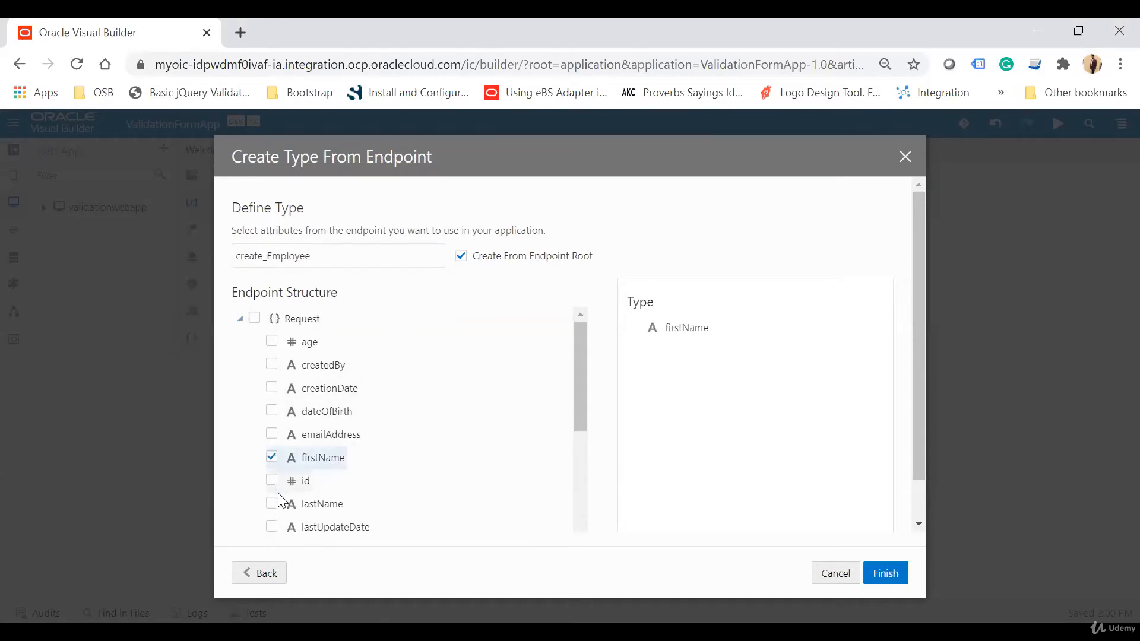
click(273, 503)
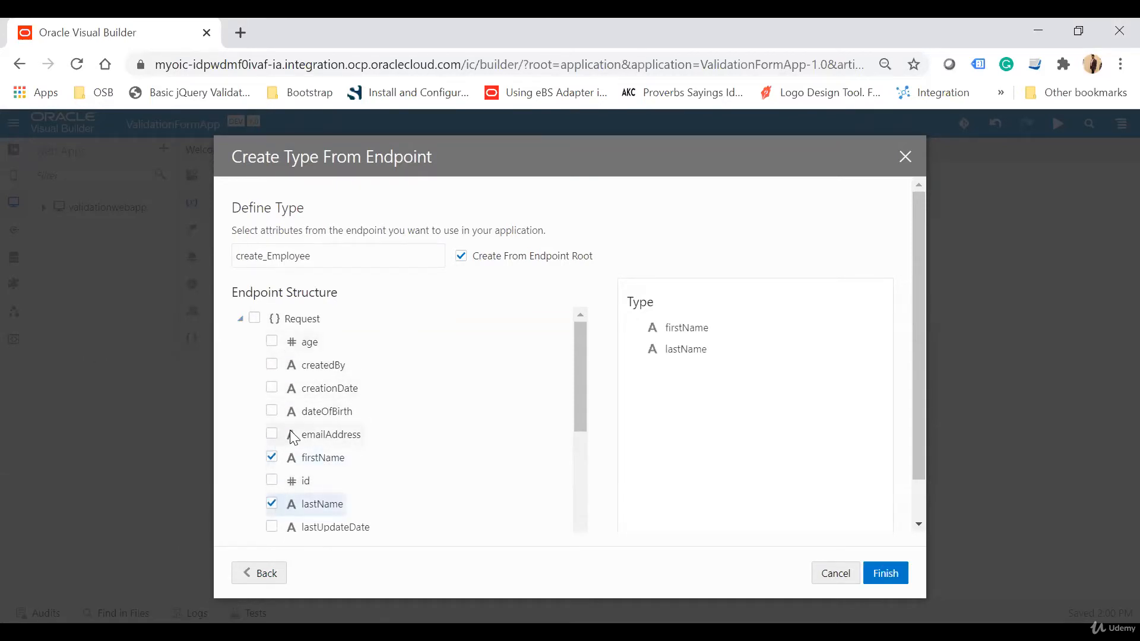
click(272, 434)
click(272, 410)
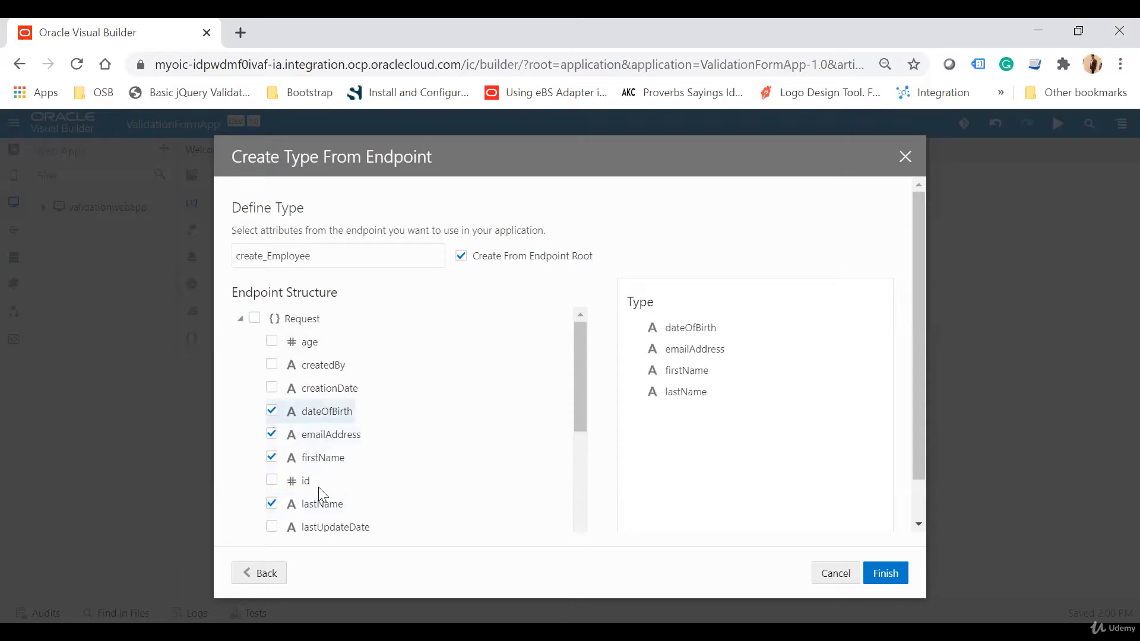
scroll(319, 487, down, 1)
scroll(335, 456, up, 1)
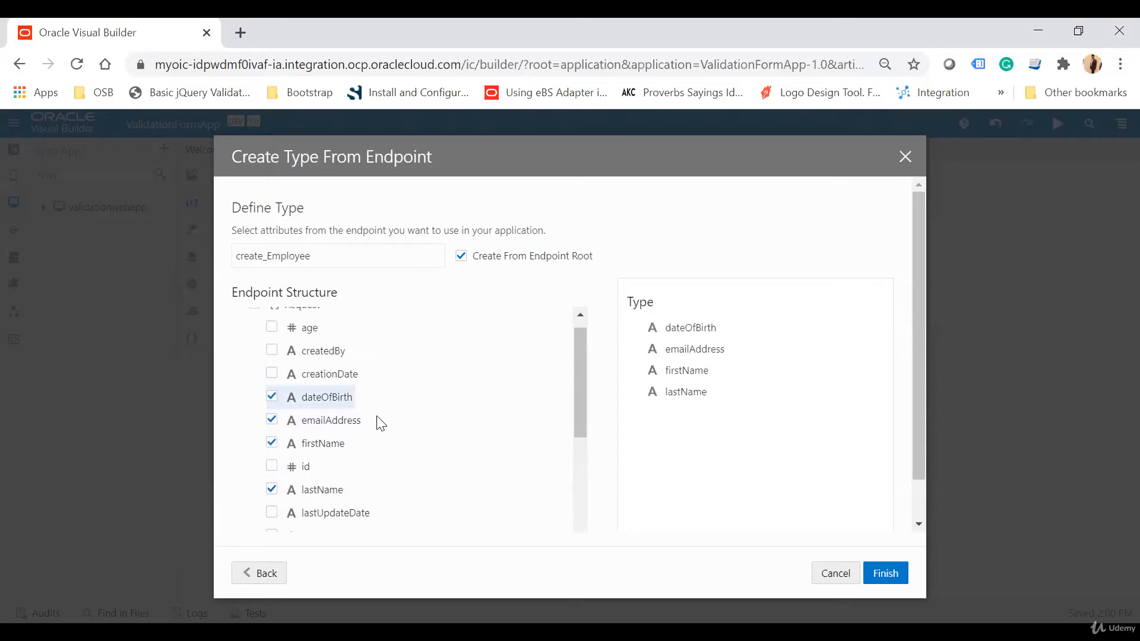
click(272, 329)
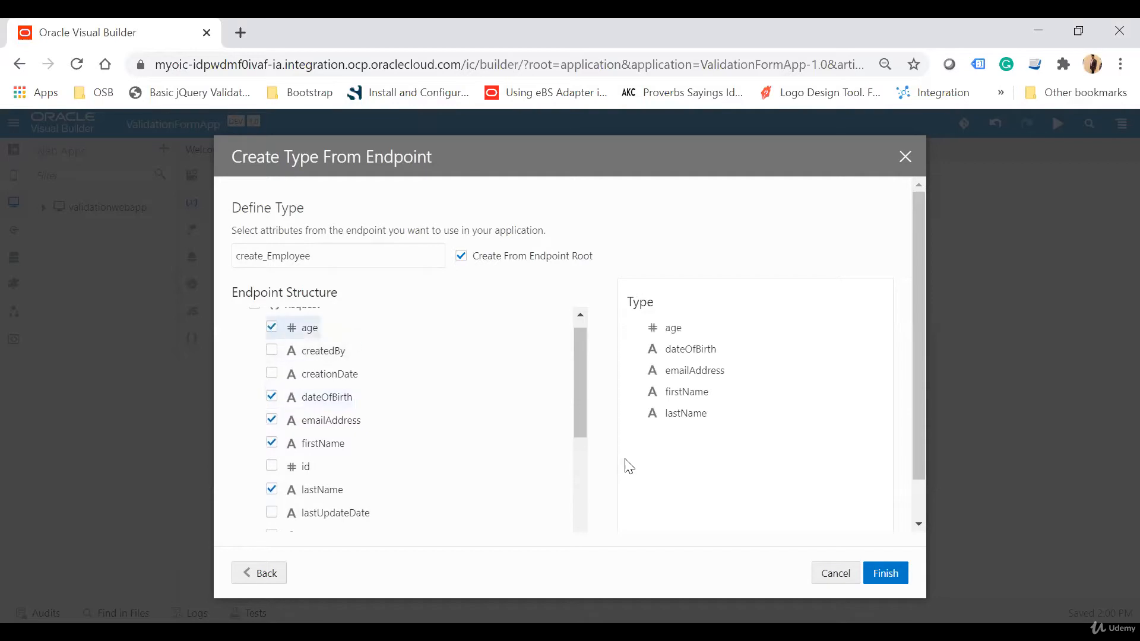
click(891, 573)
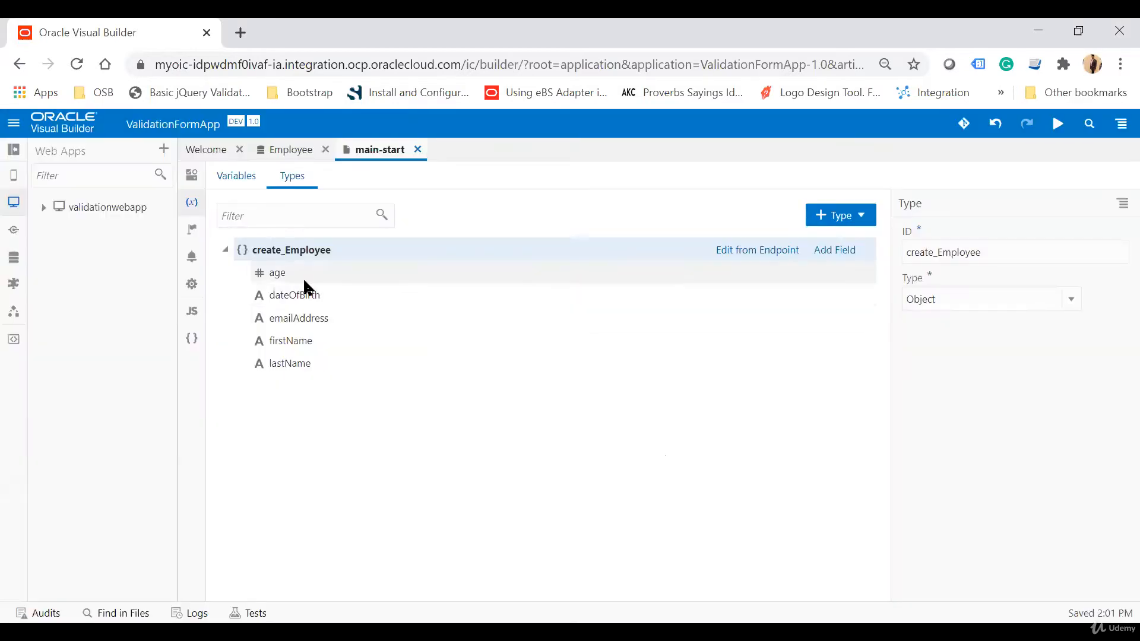
Create a page variable named CreateEmployeeVar of type create_Employee.
click(250, 176)
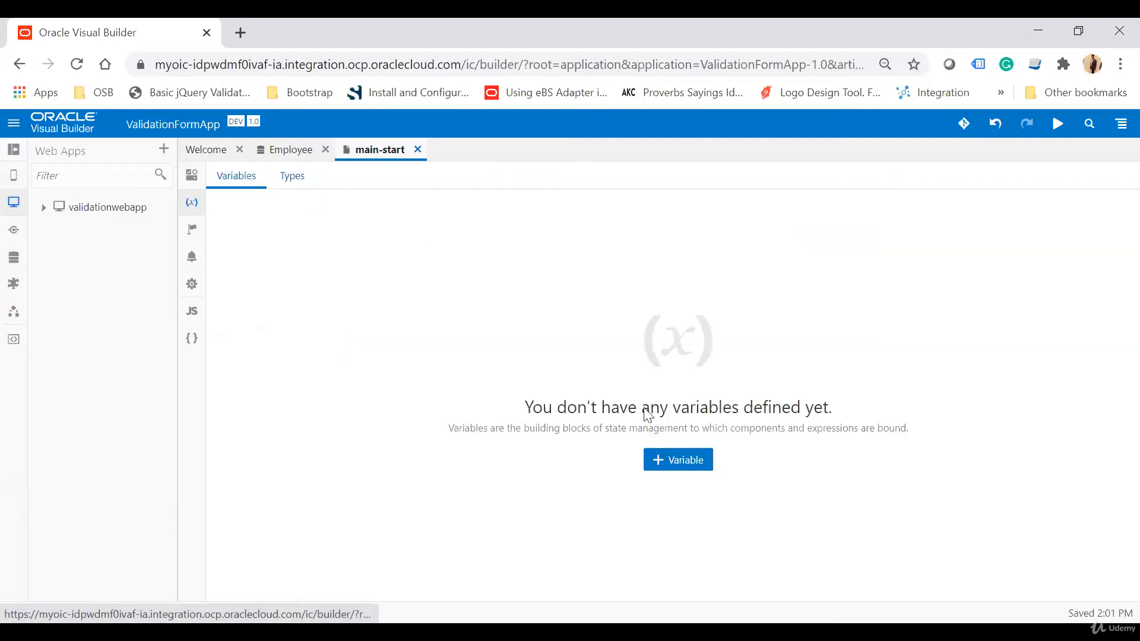
click(687, 458)
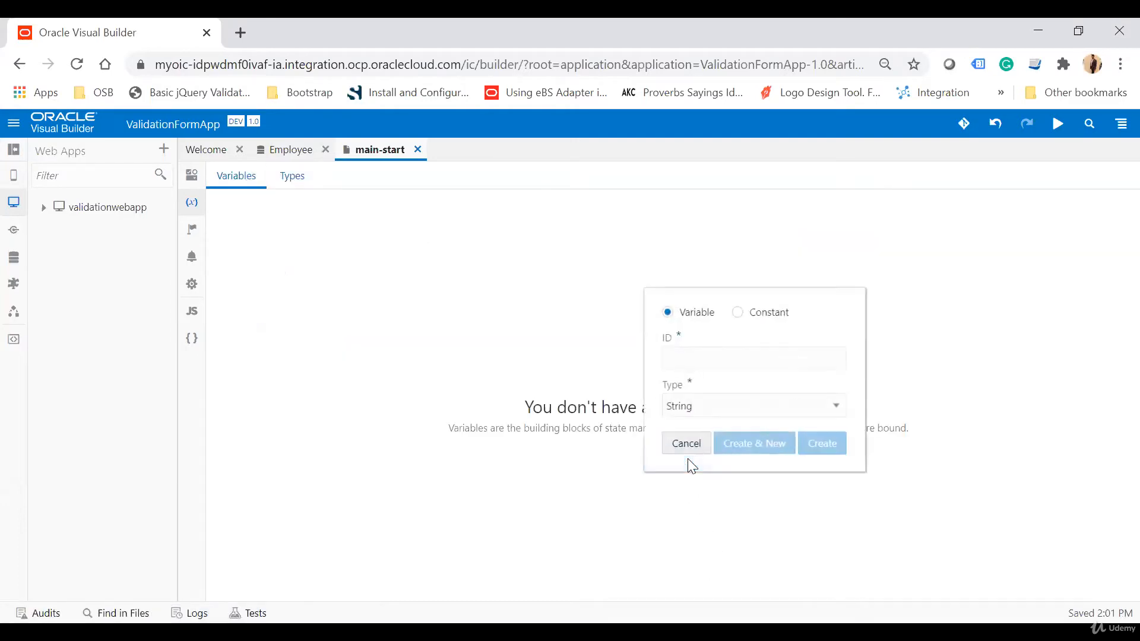
text(CreateE)
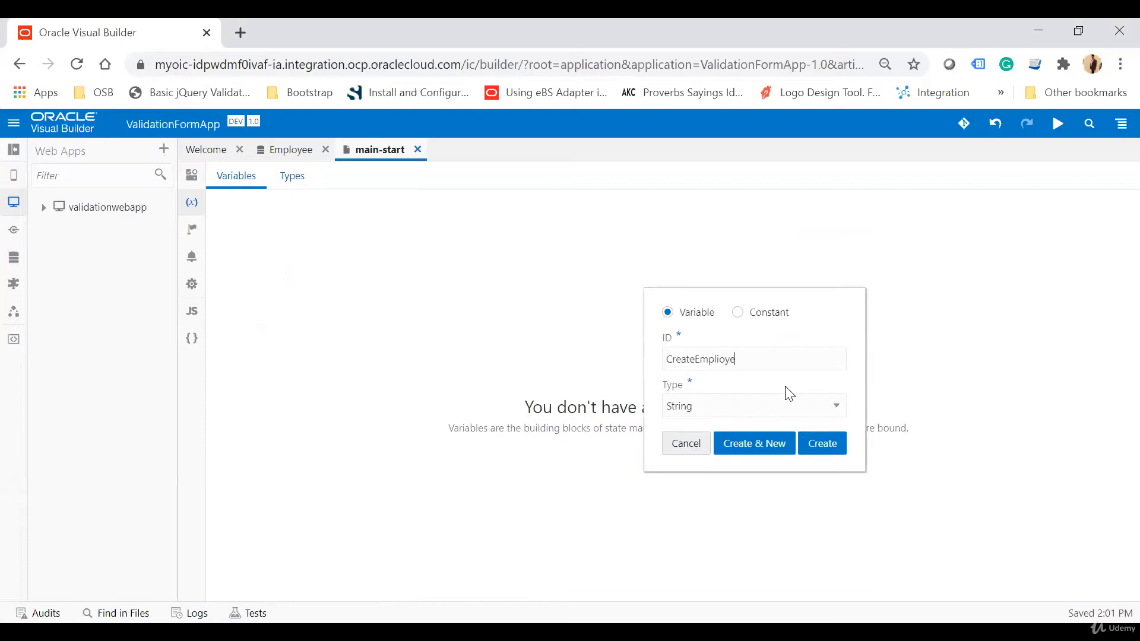
text(mpl=)
click(756, 408)
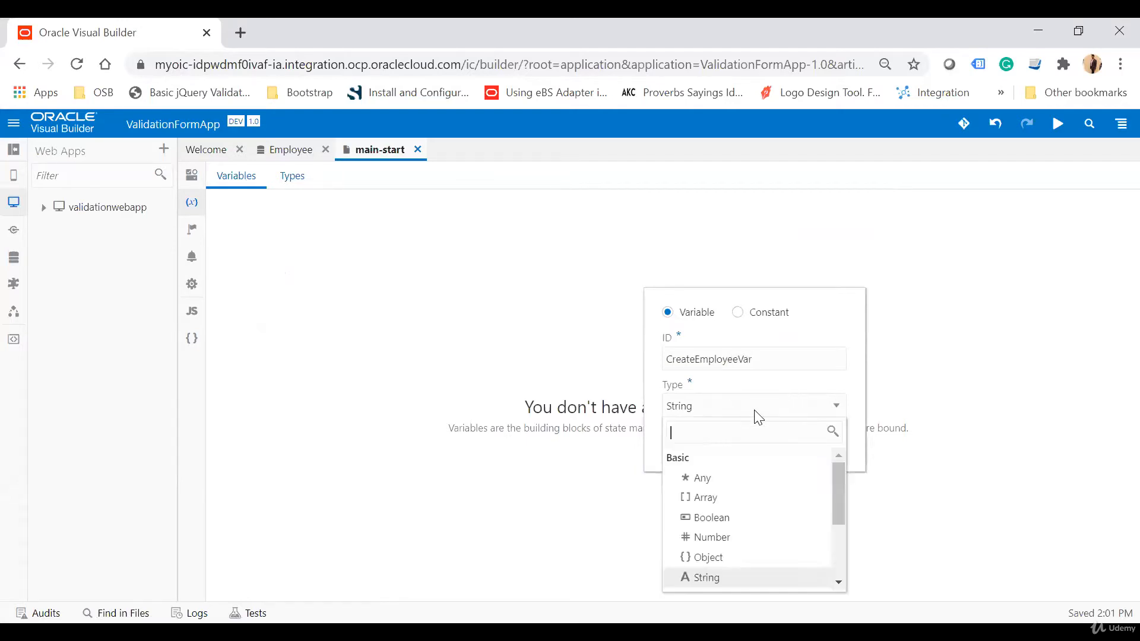
scroll(758, 534, down, 3)
click(726, 556)
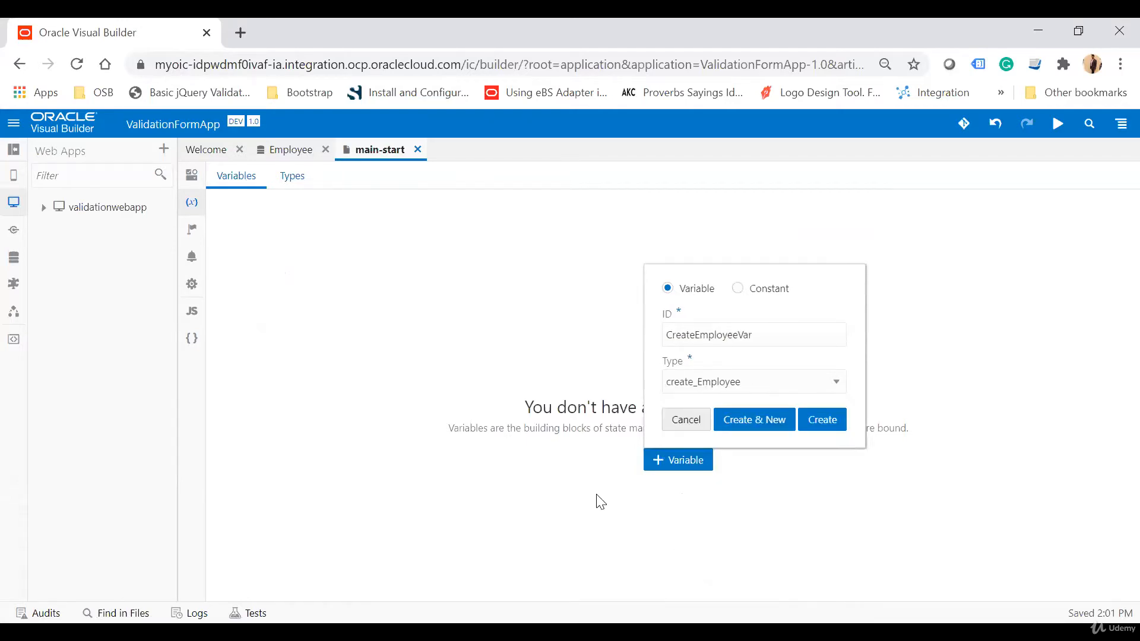
click(834, 420)
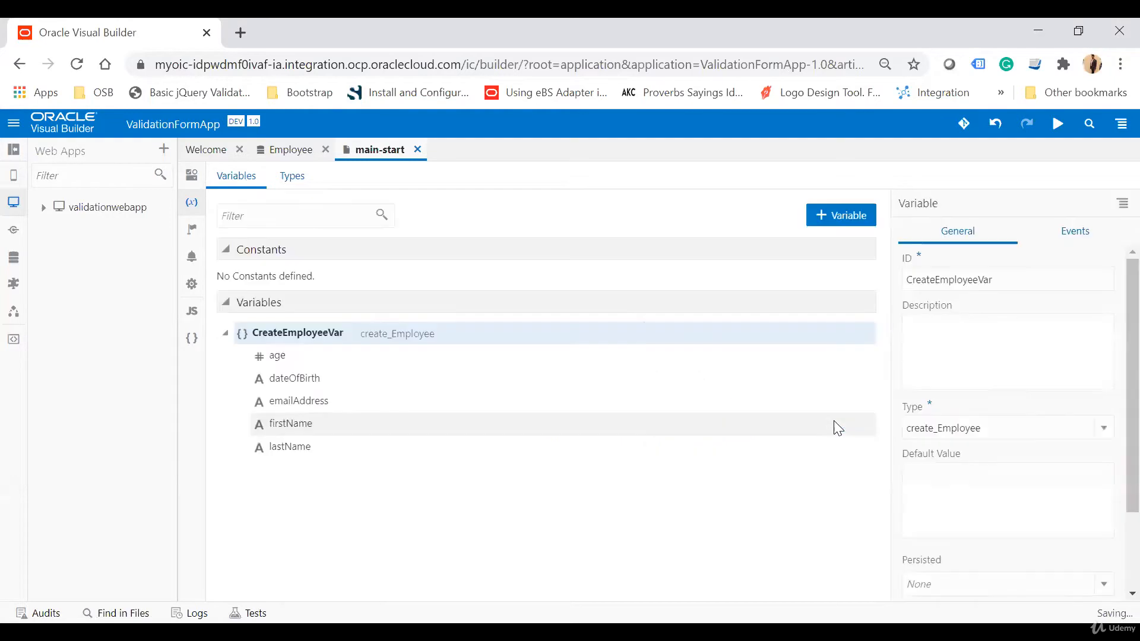
Return to the page designer and place a Form Layout component on the page.
click(191, 174)
click(15, 155)
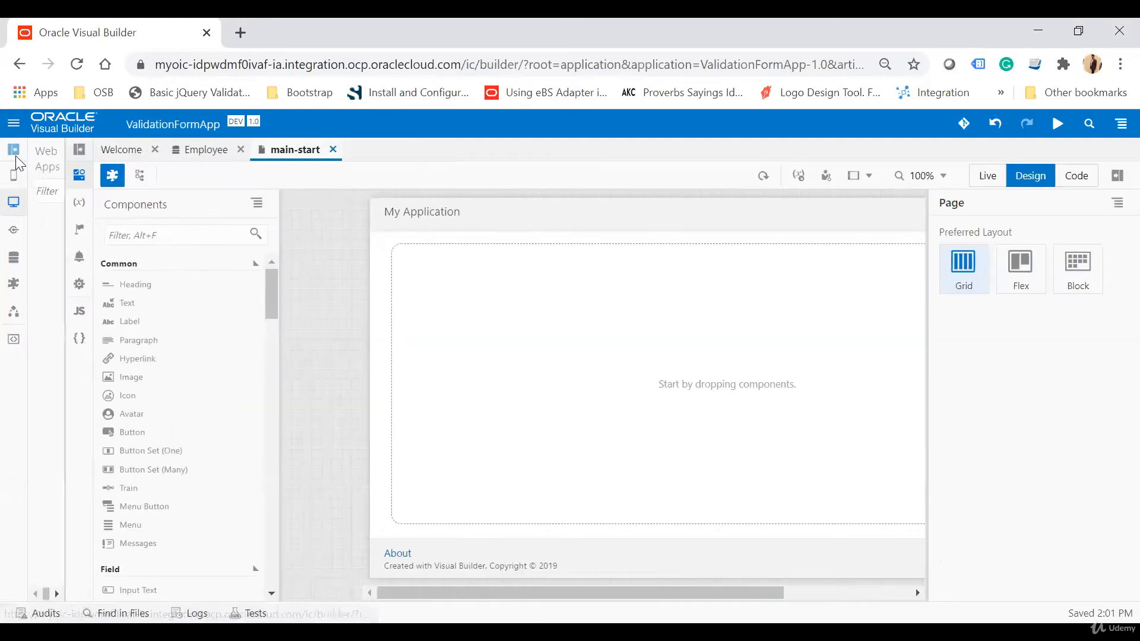
click(130, 235)
text(form)
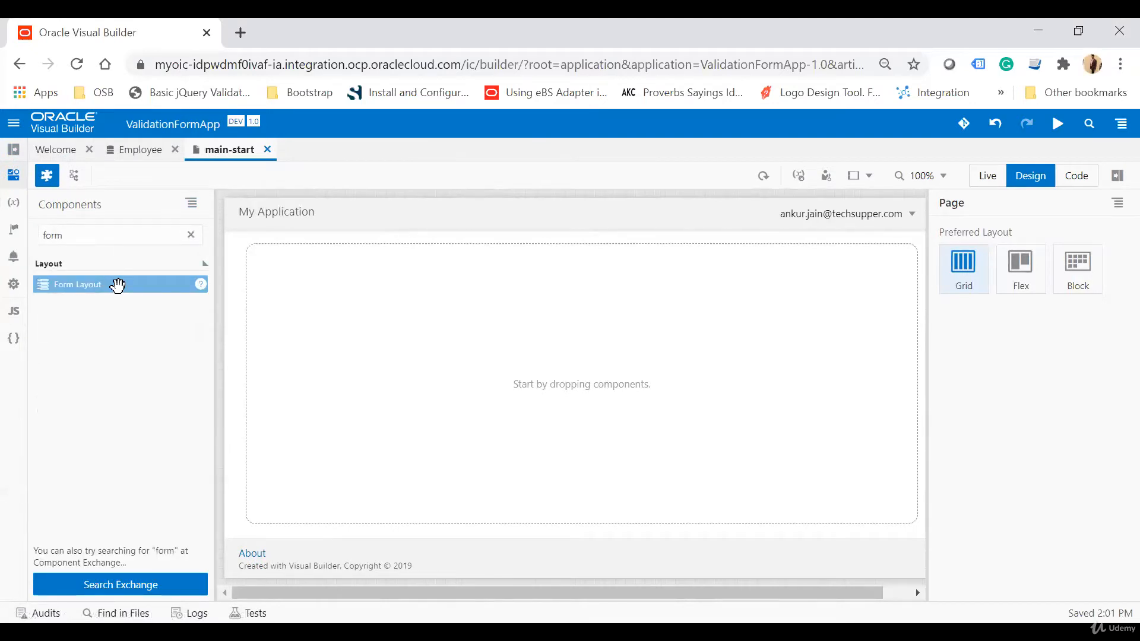
drag(117, 285, 268, 279)
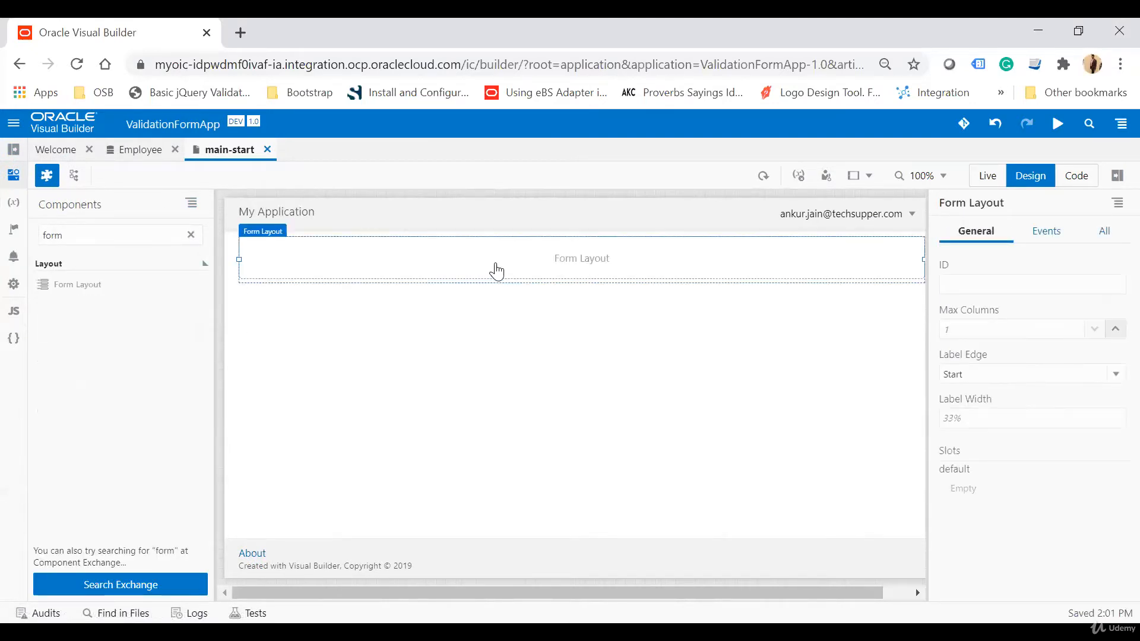
Set the form layout's Max Columns to 2.
click(980, 328)
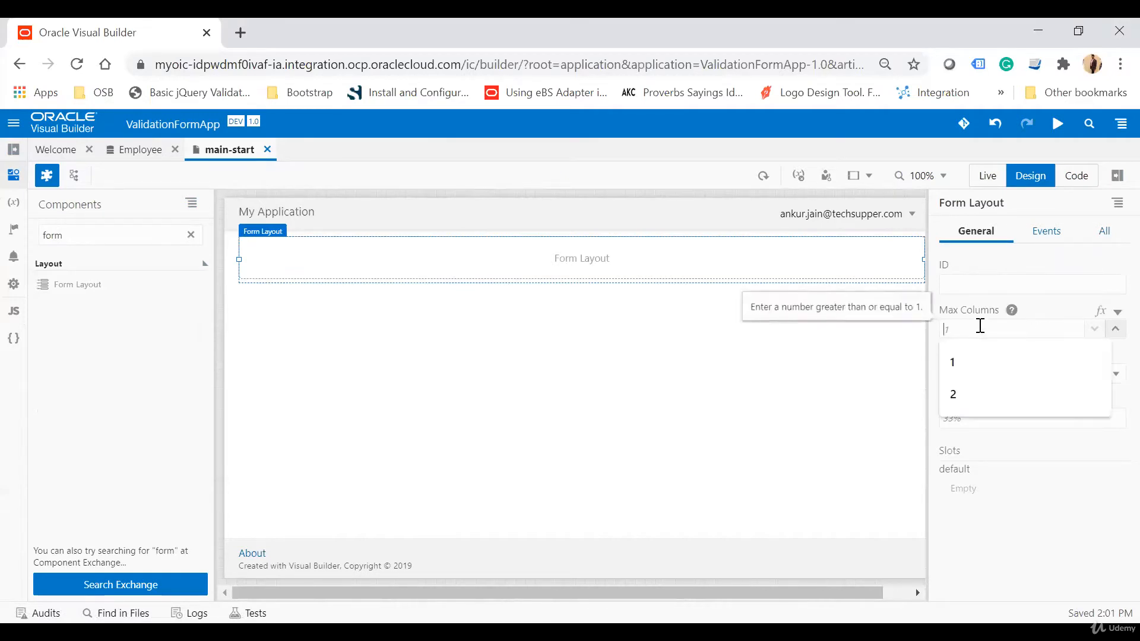
text(2)
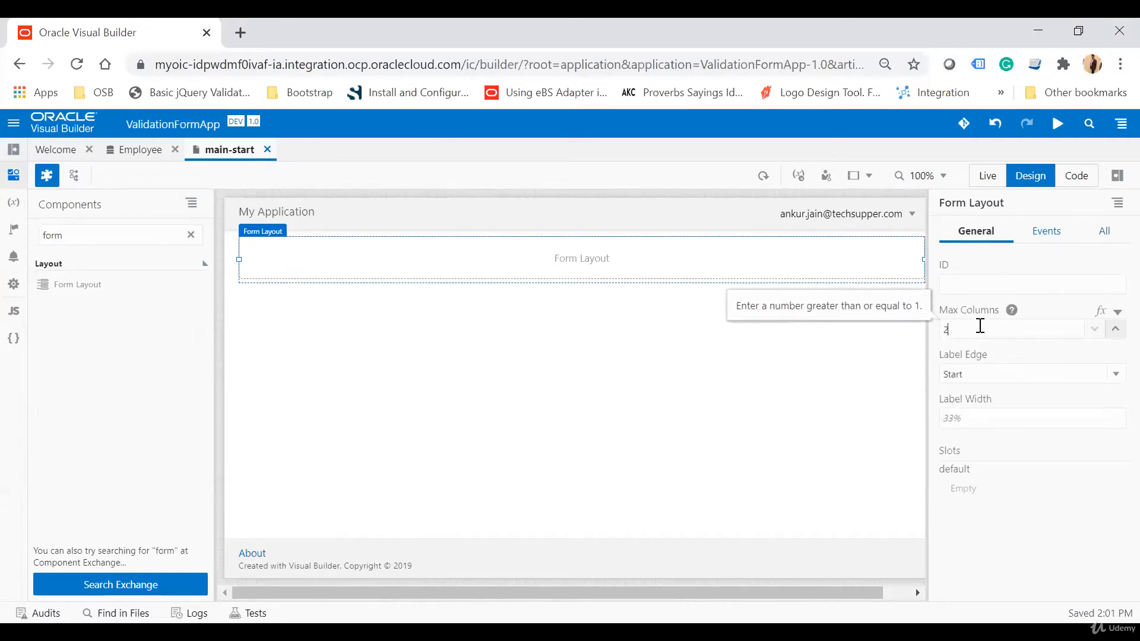
key(Tab)
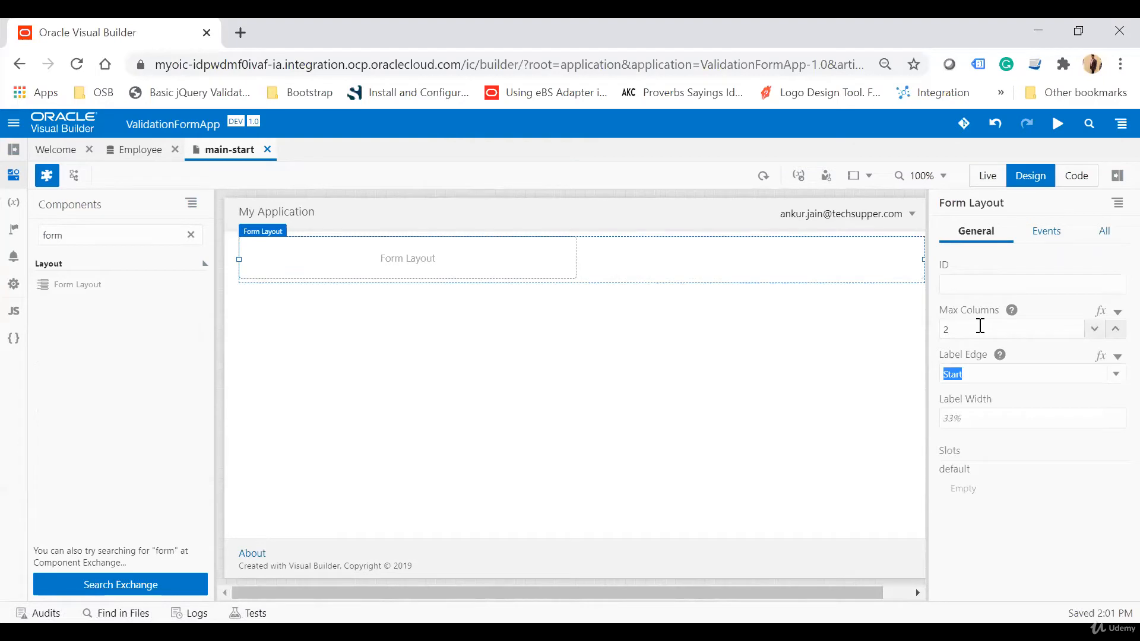
Add two Input Text fields, an Email field and an Input Number field into the form layout.
double_click(82, 233)
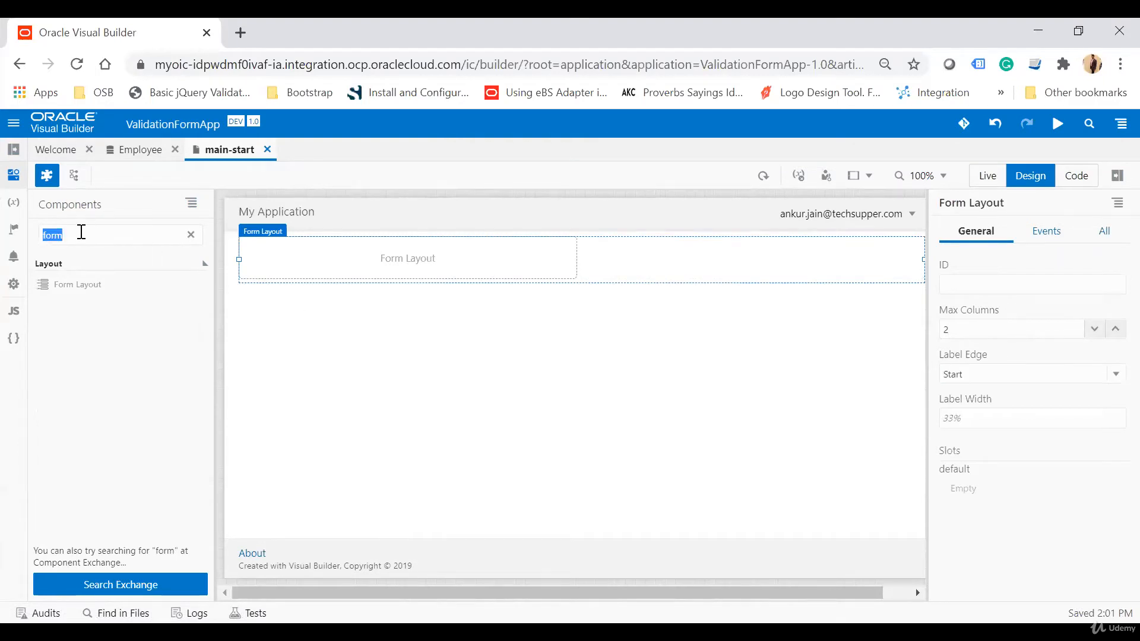
text(input)
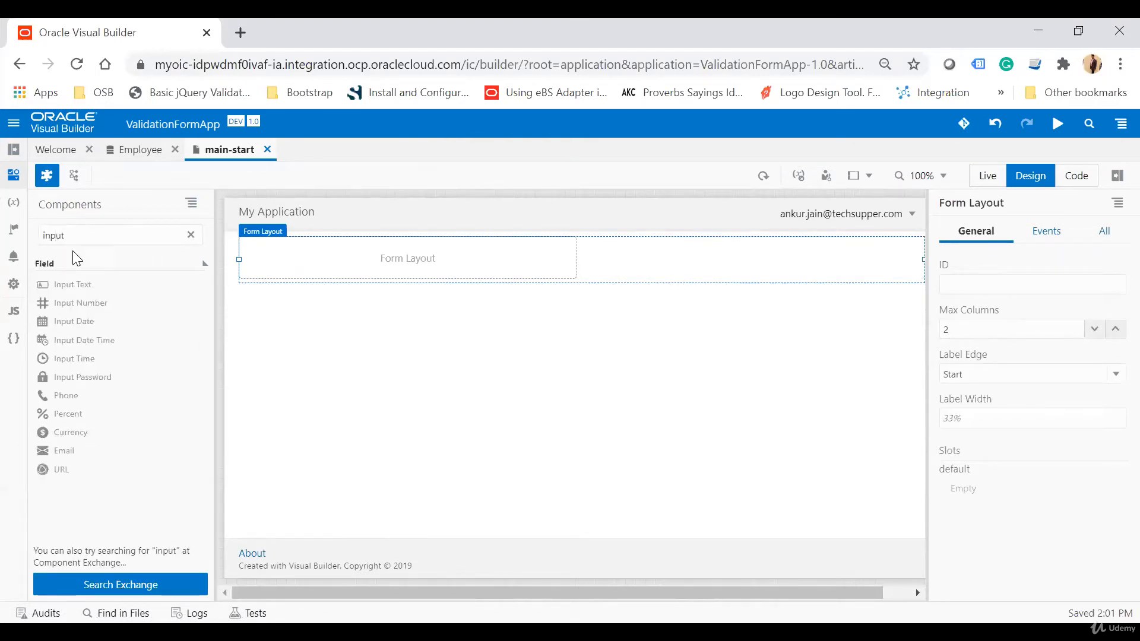
drag(118, 280, 254, 251)
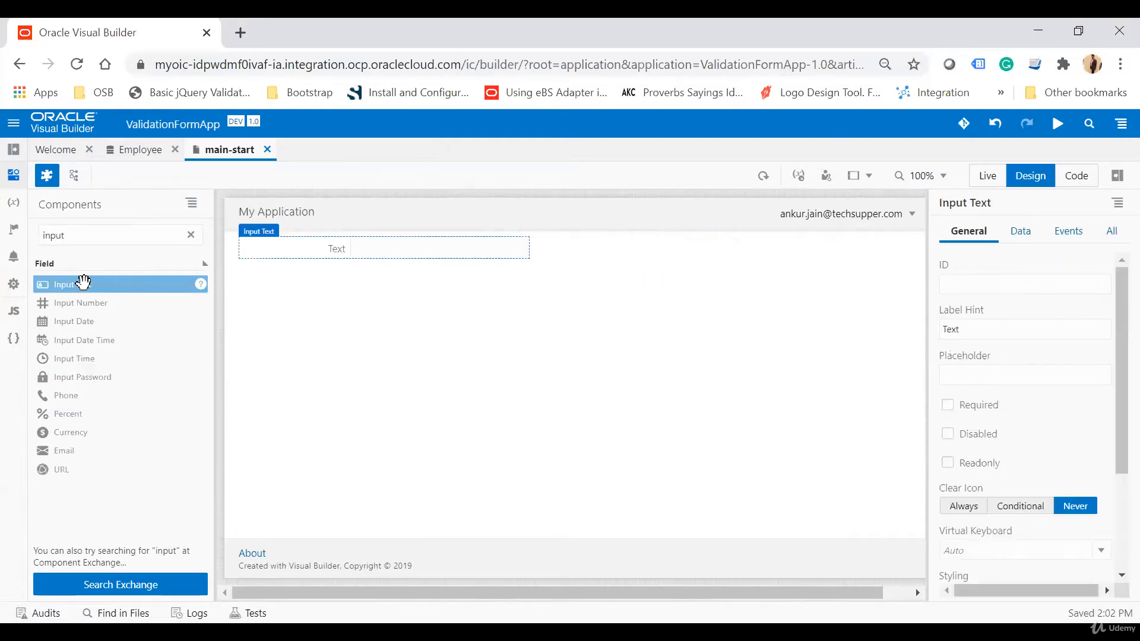
drag(84, 282, 553, 245)
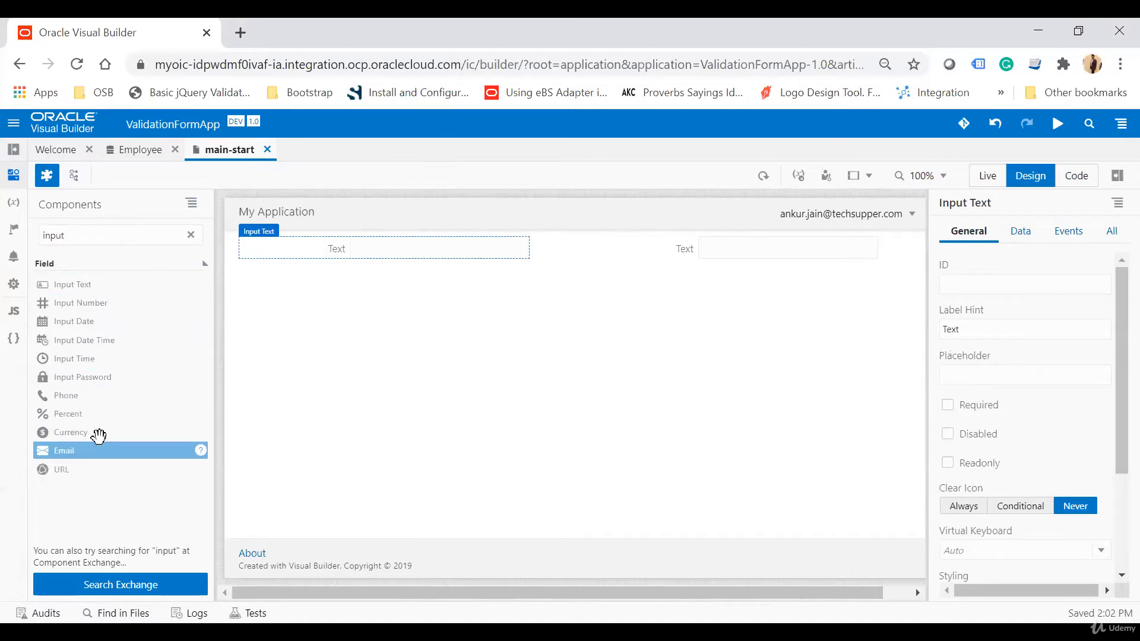
drag(320, 259, 318, 255)
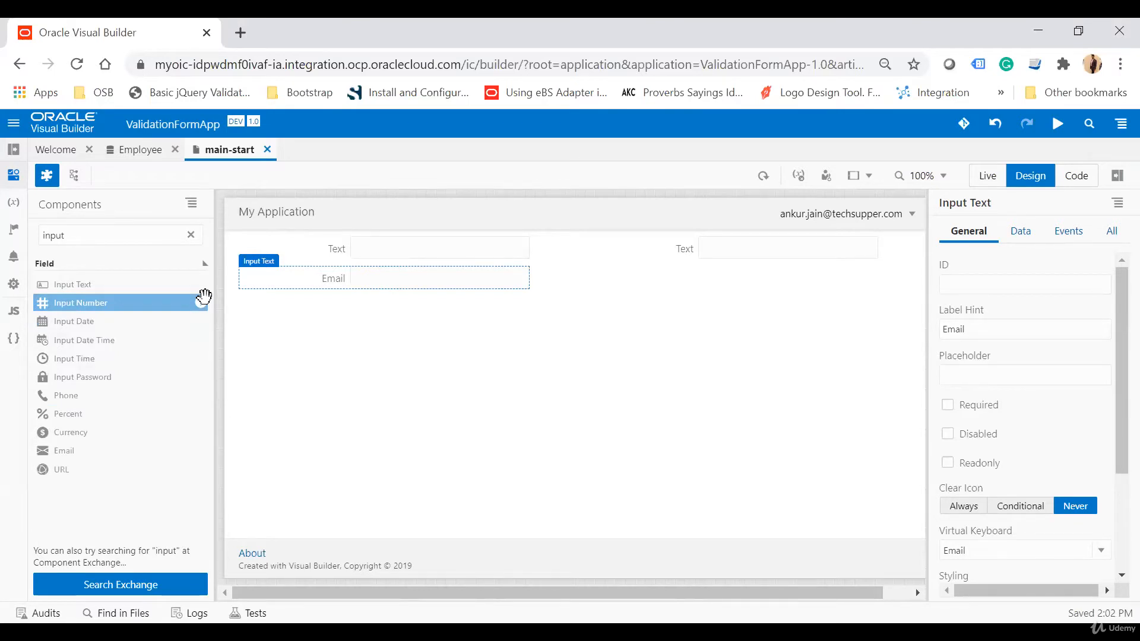
drag(204, 296, 549, 275)
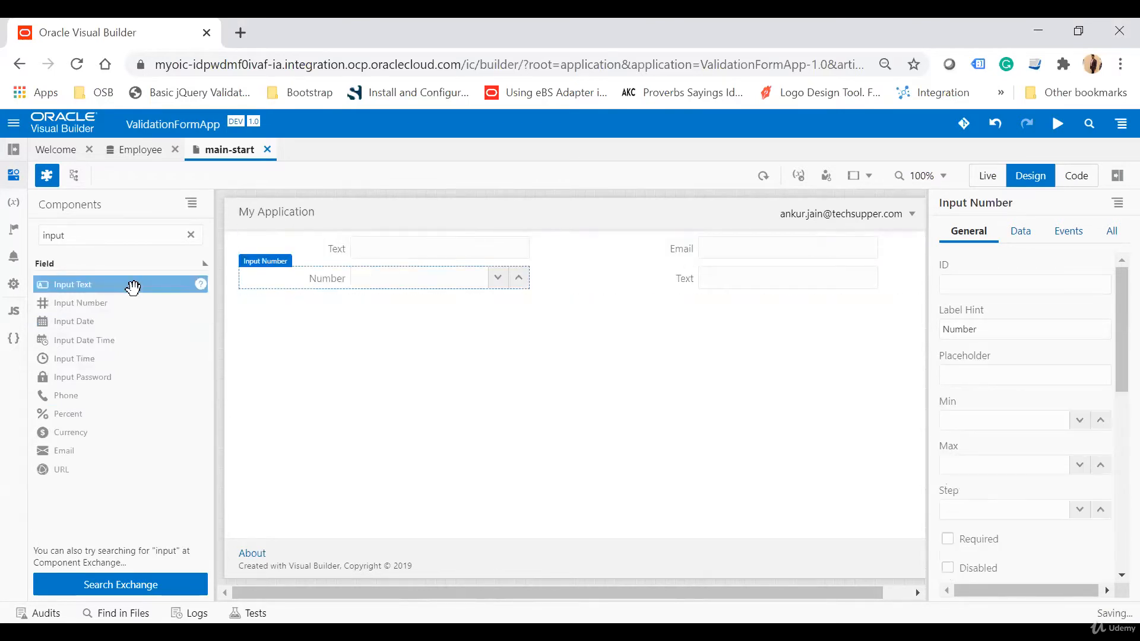
Switch to the Employee business object's field list.
double_click(112, 230)
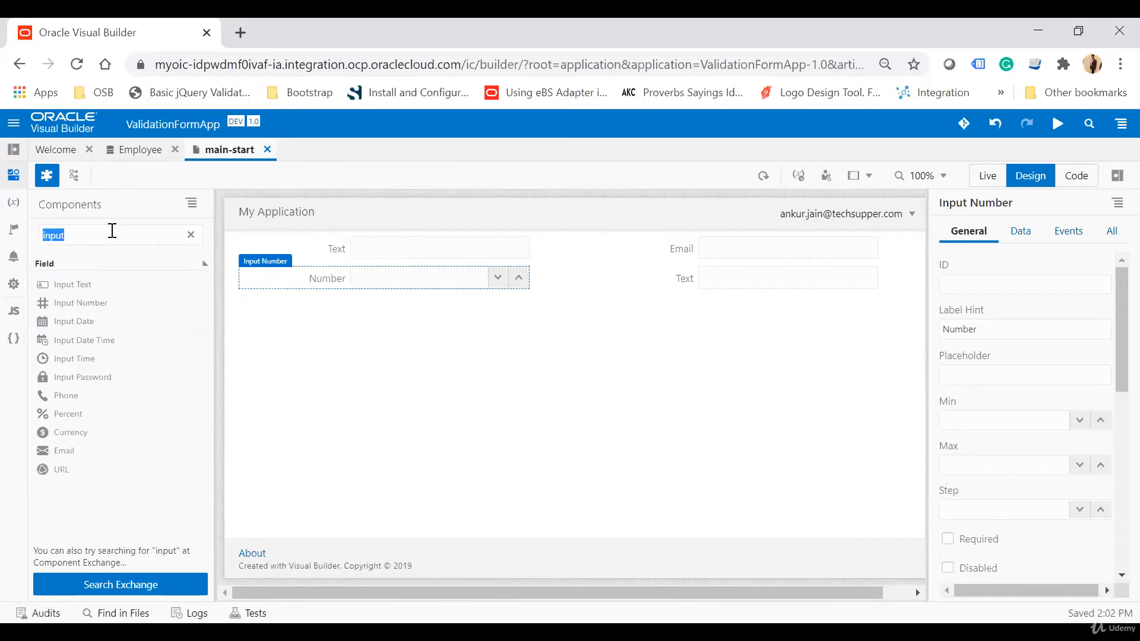
click(143, 149)
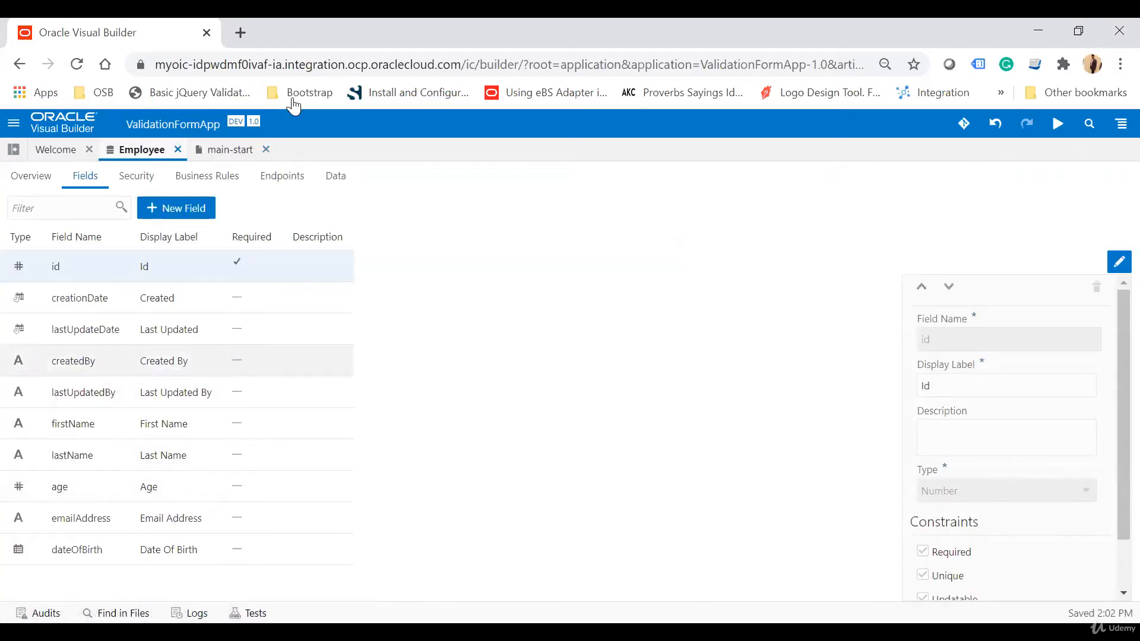
Return to the page designer and filter the component palette for date components.
click(225, 150)
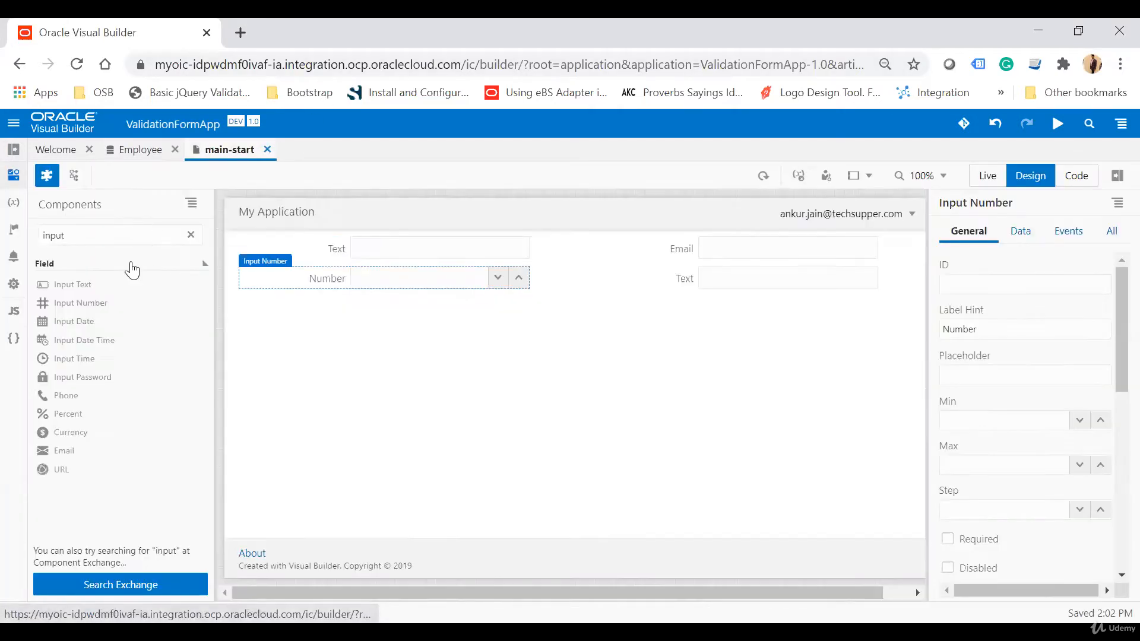
key(ctrl+a)
key(BackSpace)
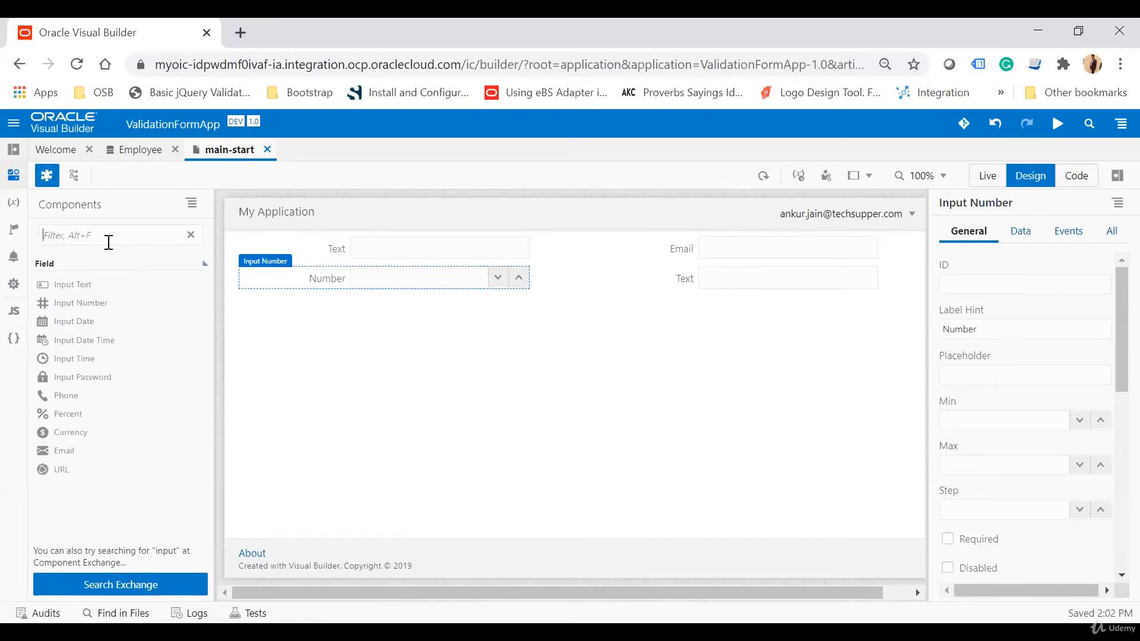
text(da)
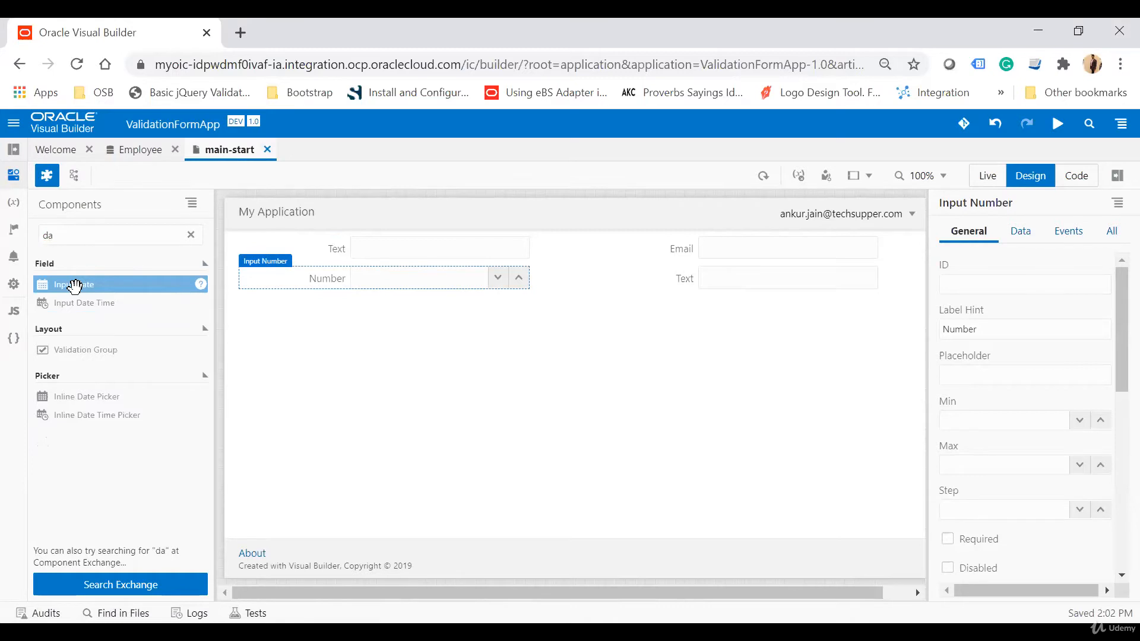
drag(74, 287, 363, 306)
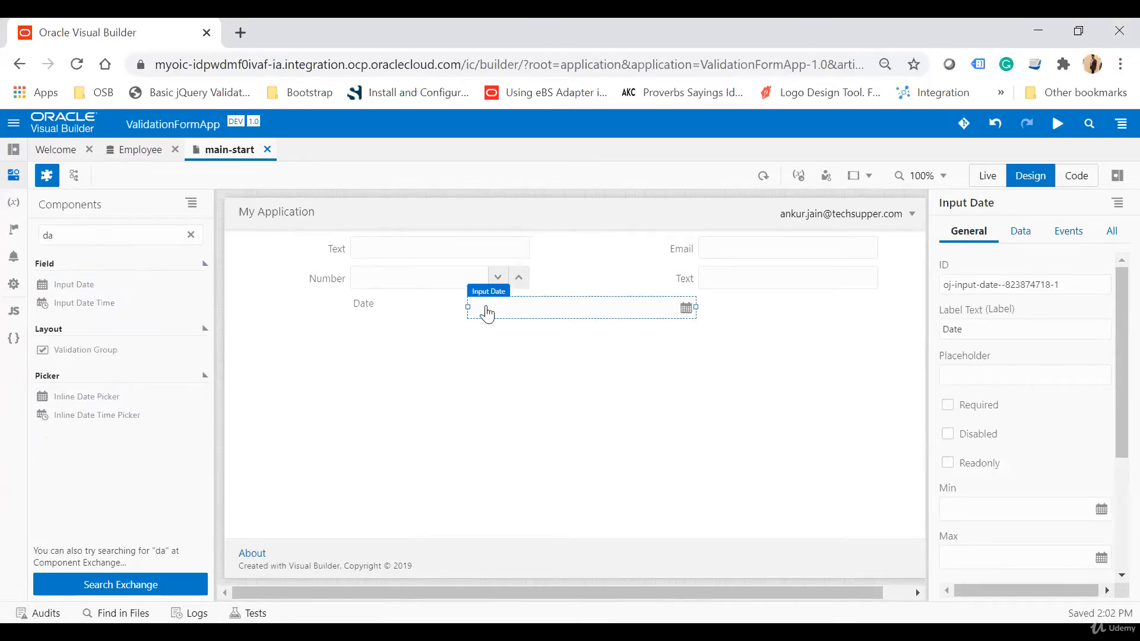
drag(487, 312, 347, 319)
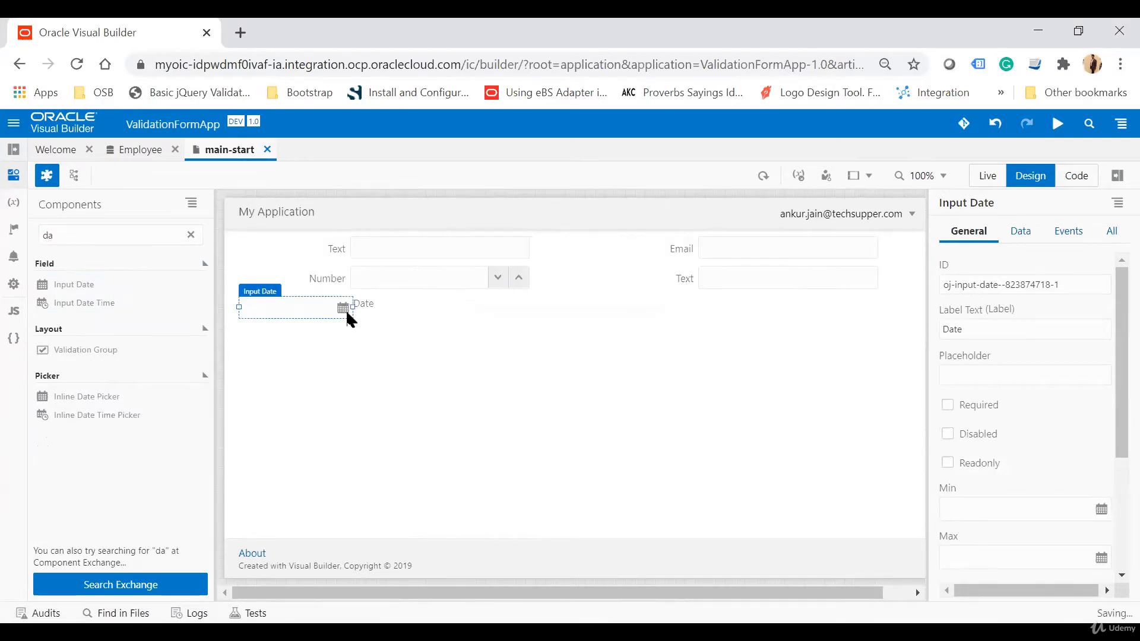
key(ctrl+z)
key(ctrl+z)
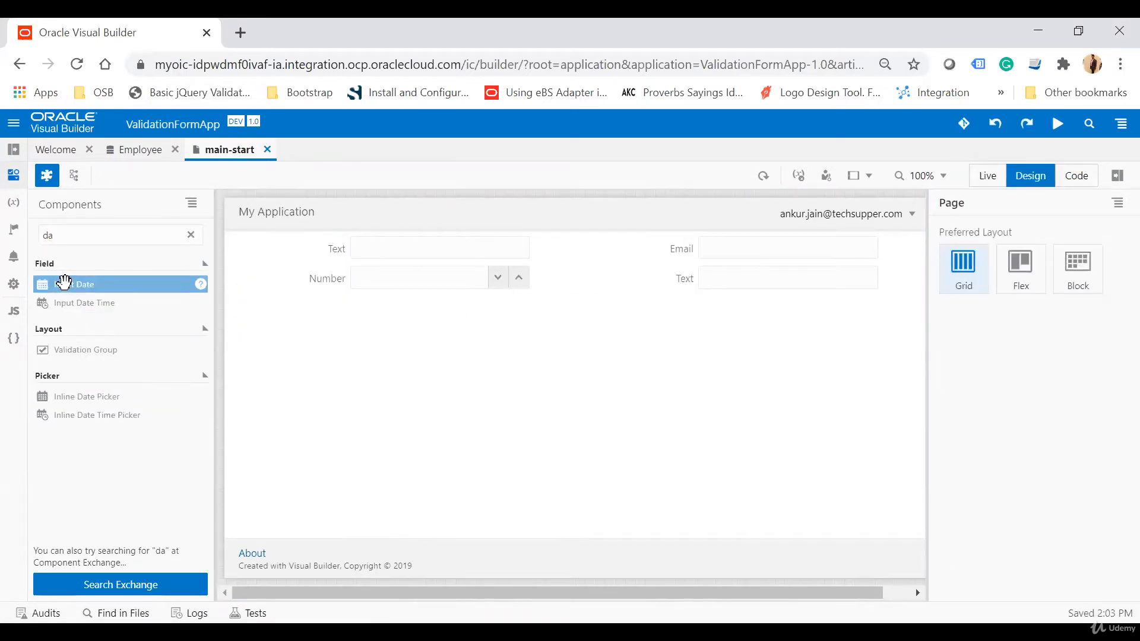
drag(65, 283, 330, 315)
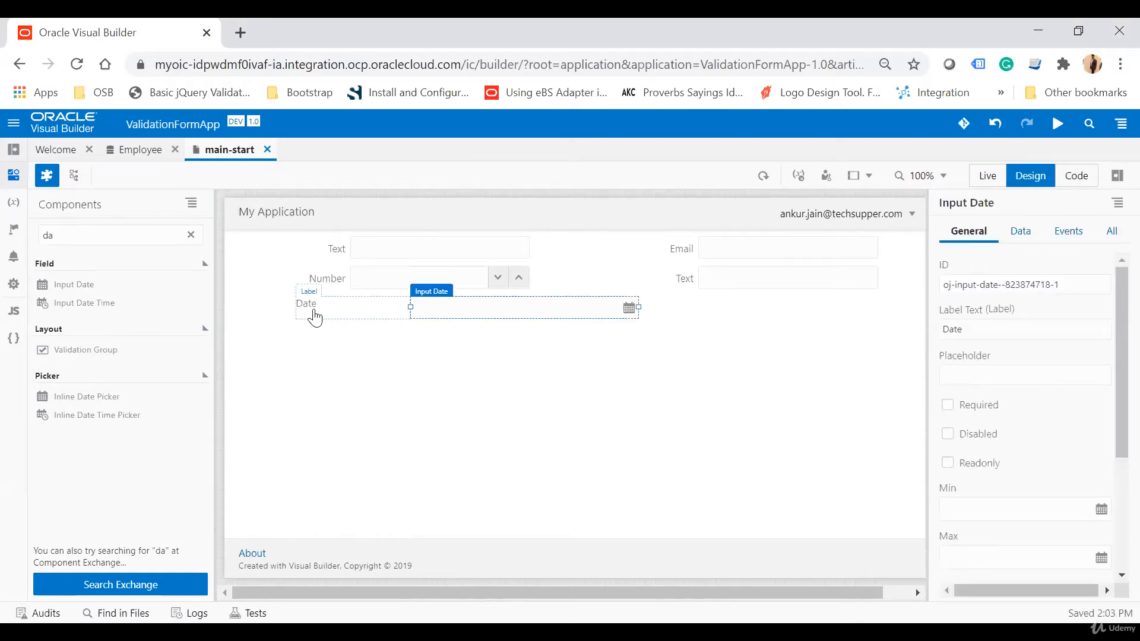
click(344, 314)
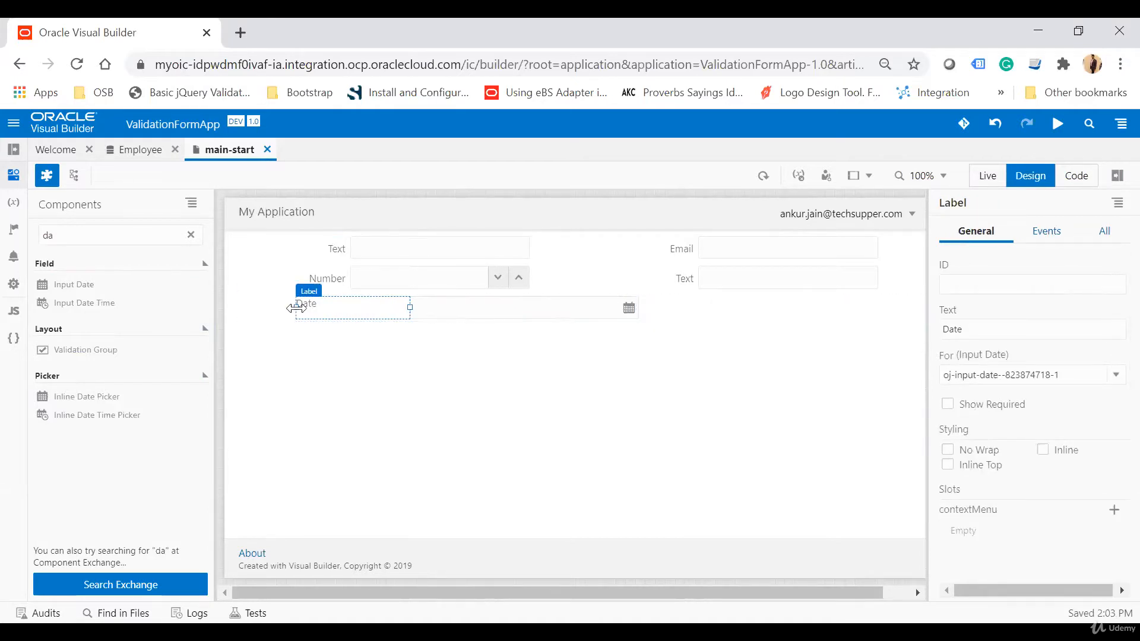
drag(296, 308, 335, 310)
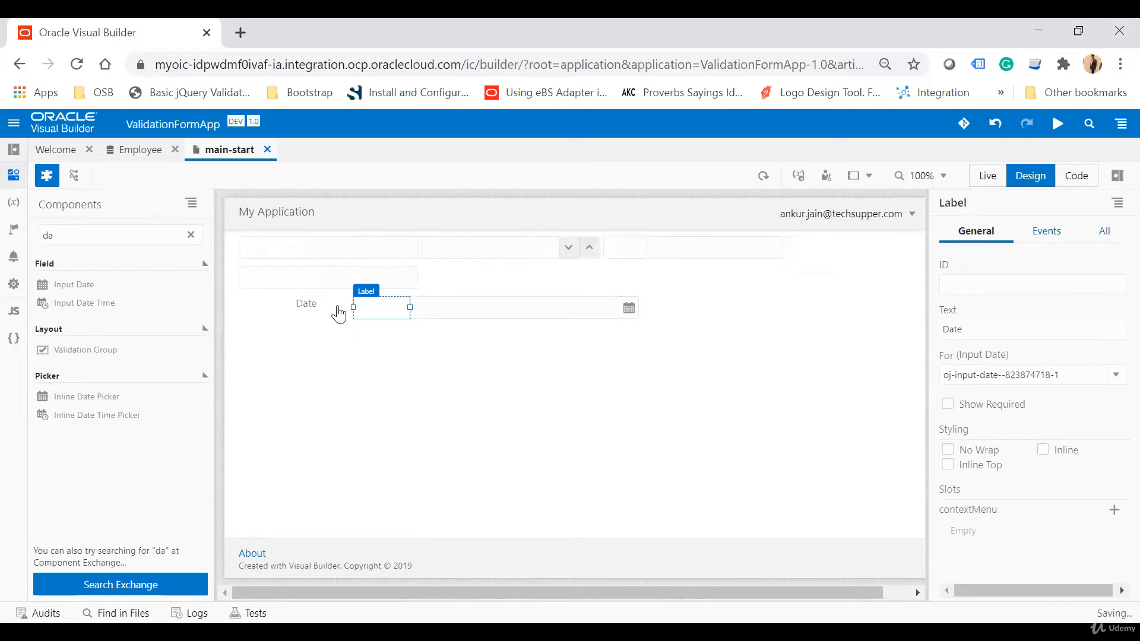
click(487, 319)
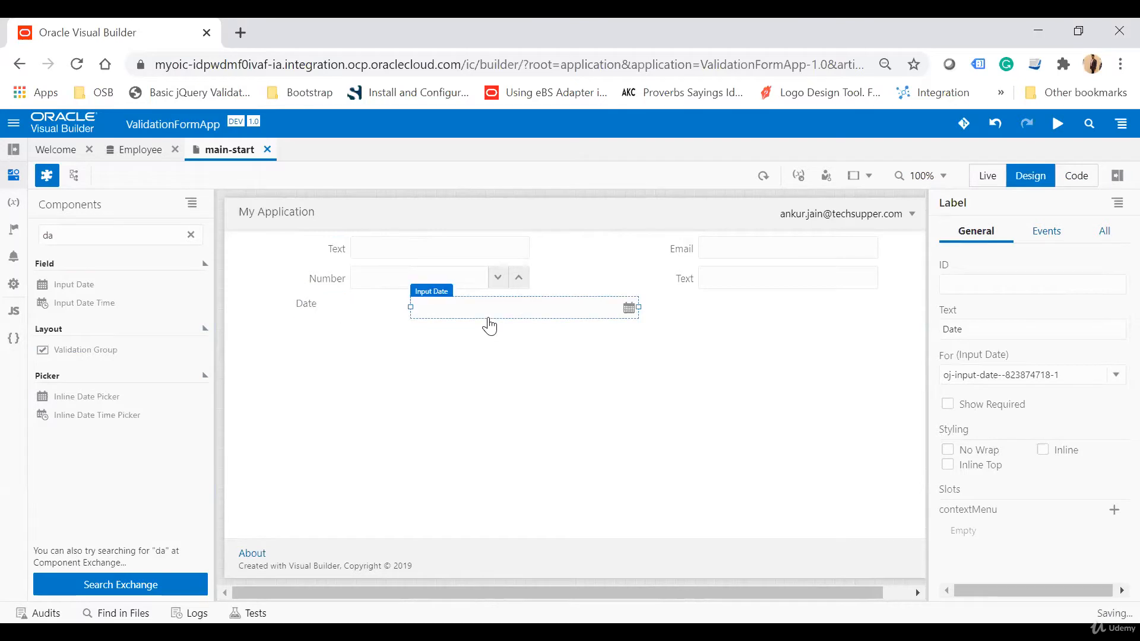
key(Delete)
click(313, 314)
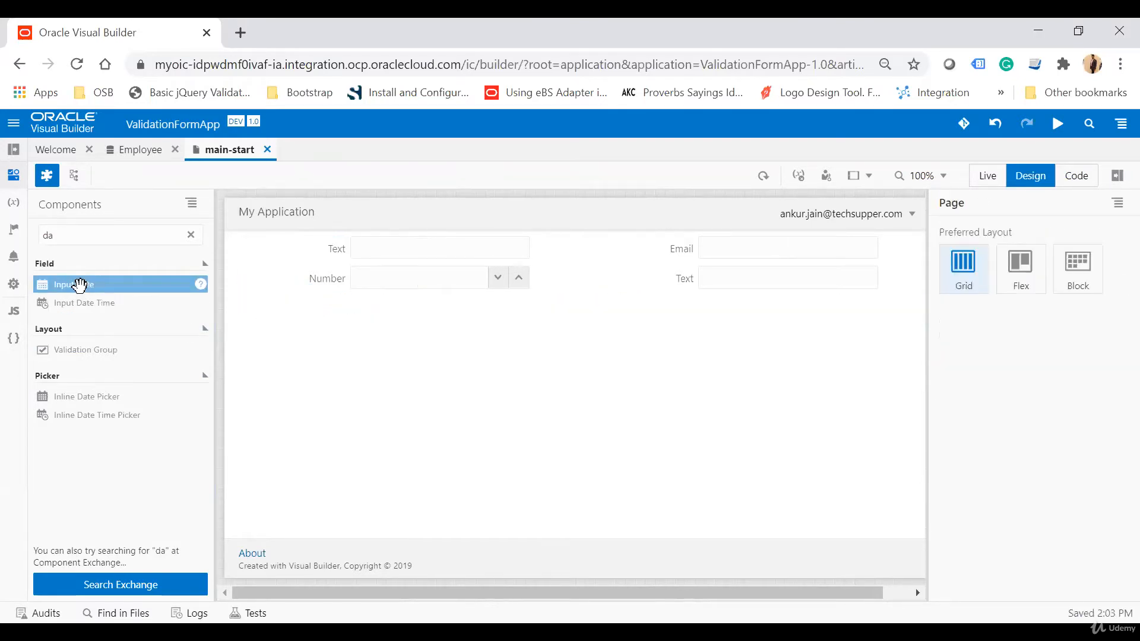
Add an Input Date field to the form layout, plus one Button inside the form and another below it.
drag(107, 286, 303, 297)
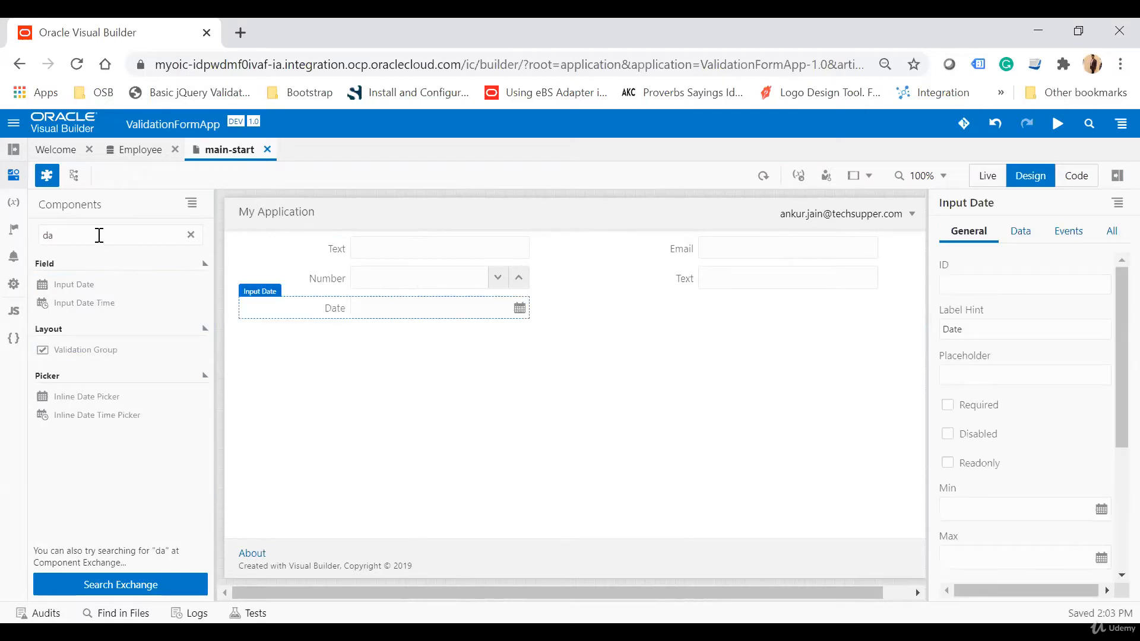
text(but)
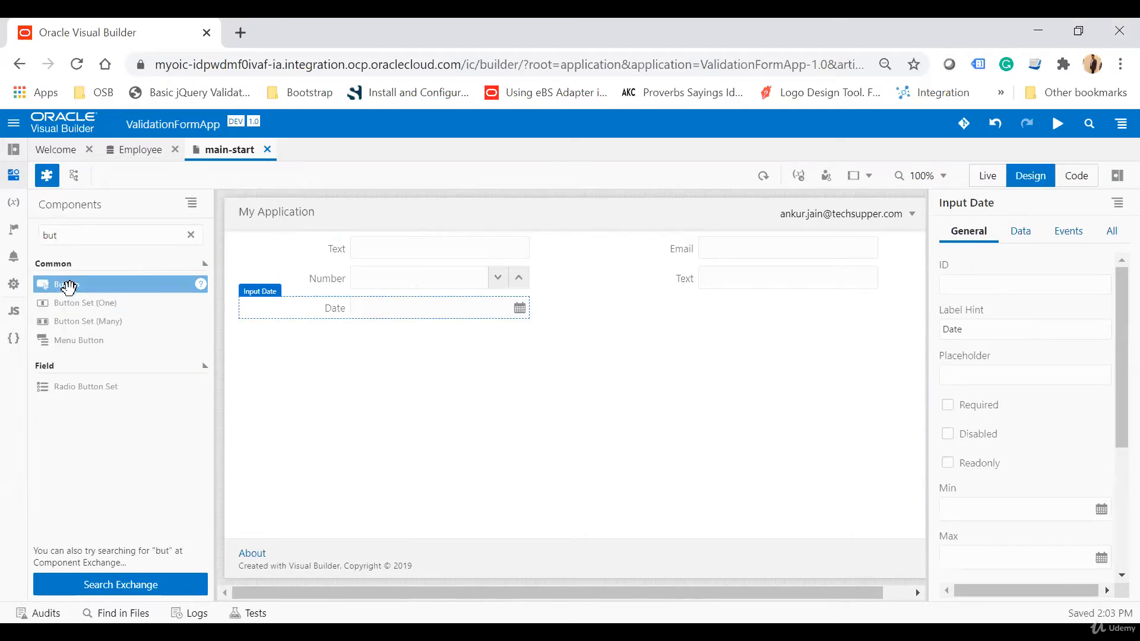
drag(69, 287, 570, 324)
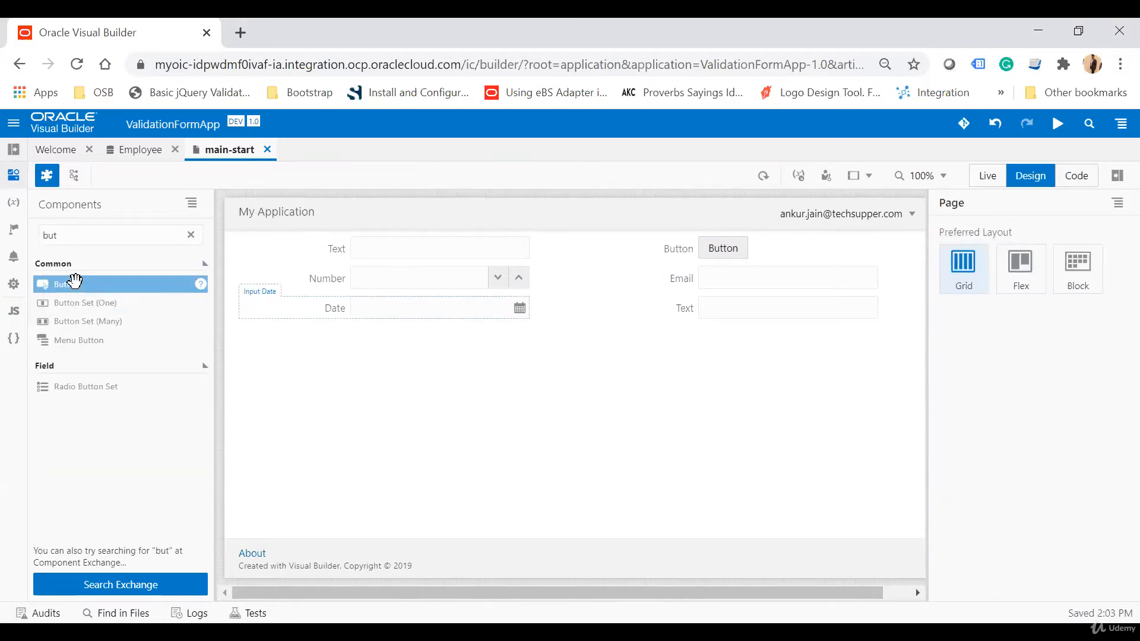
drag(75, 280, 552, 350)
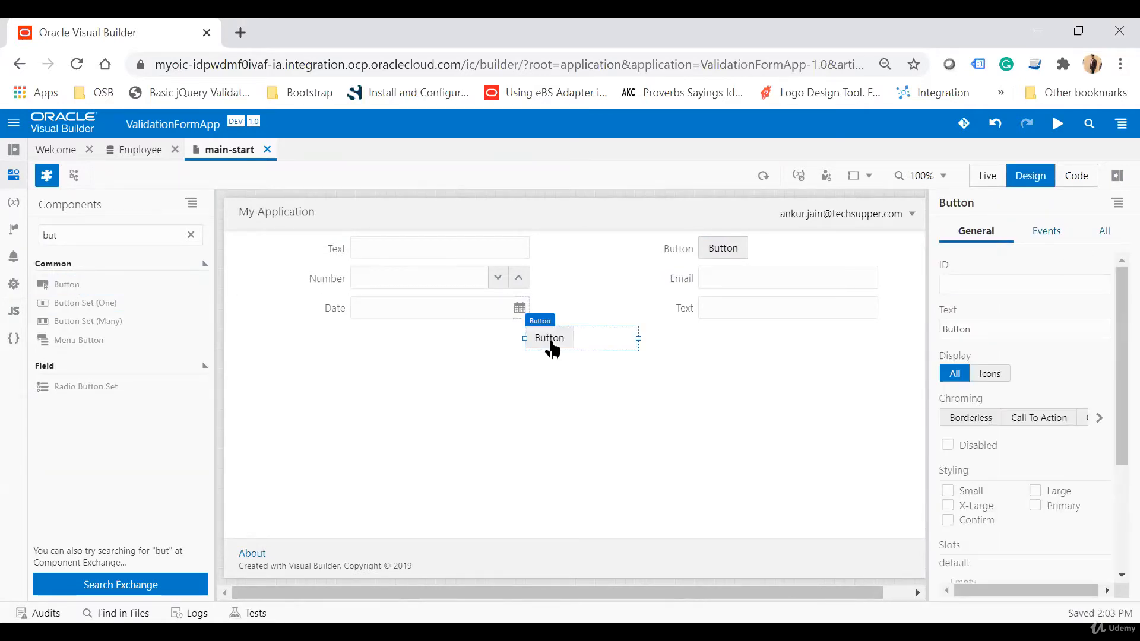
Label the first text field First Name and make it required.
click(334, 256)
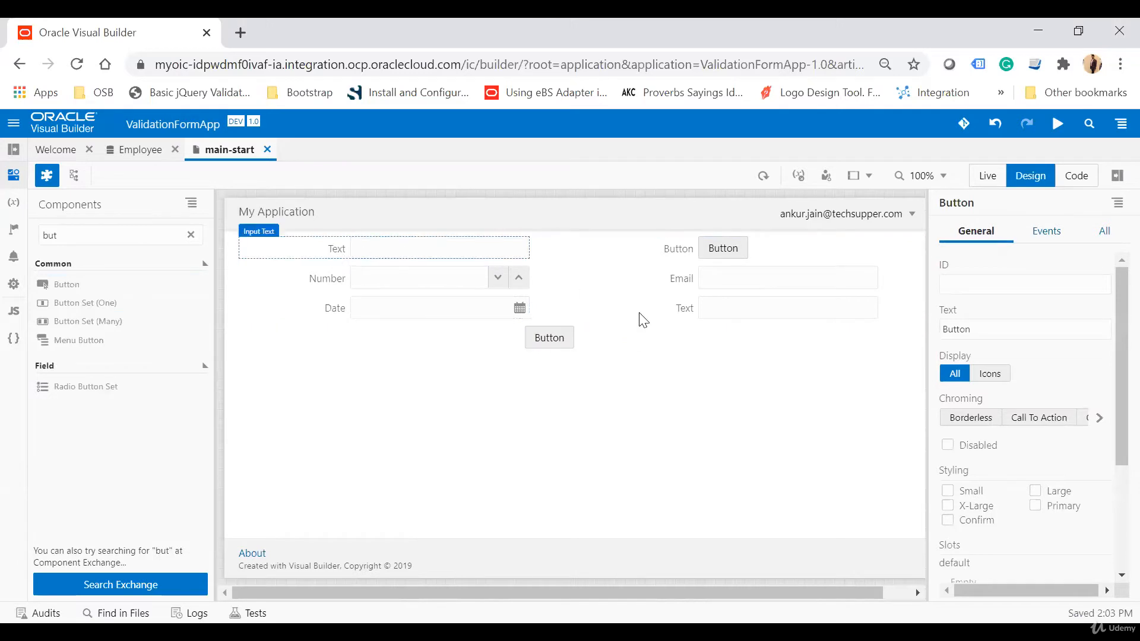
double_click(981, 328)
text(First Name)
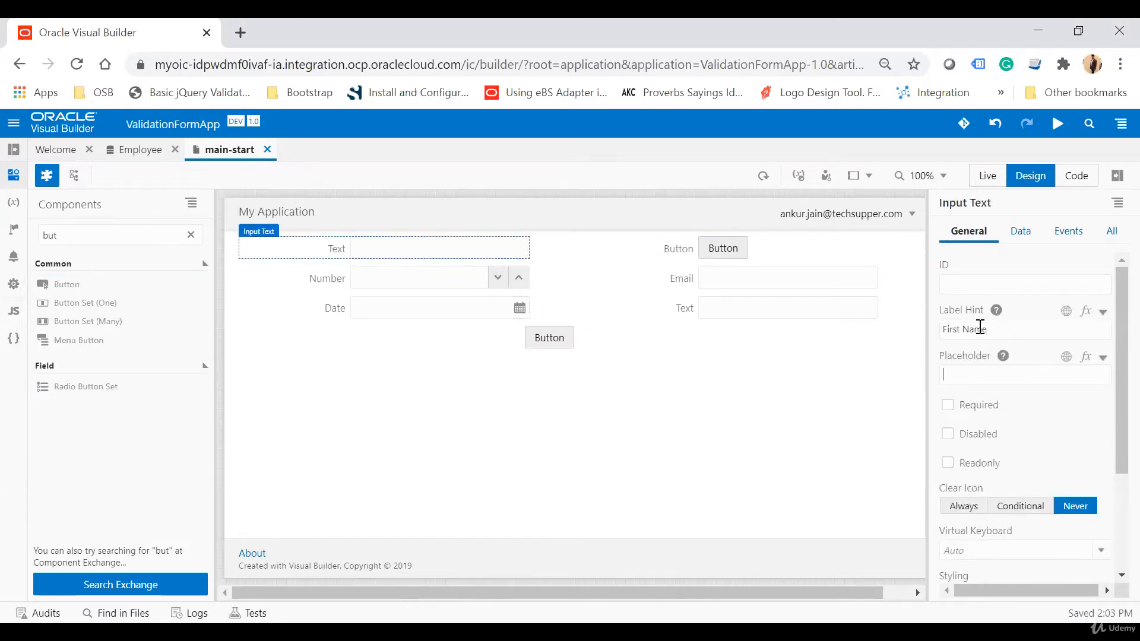
click(947, 405)
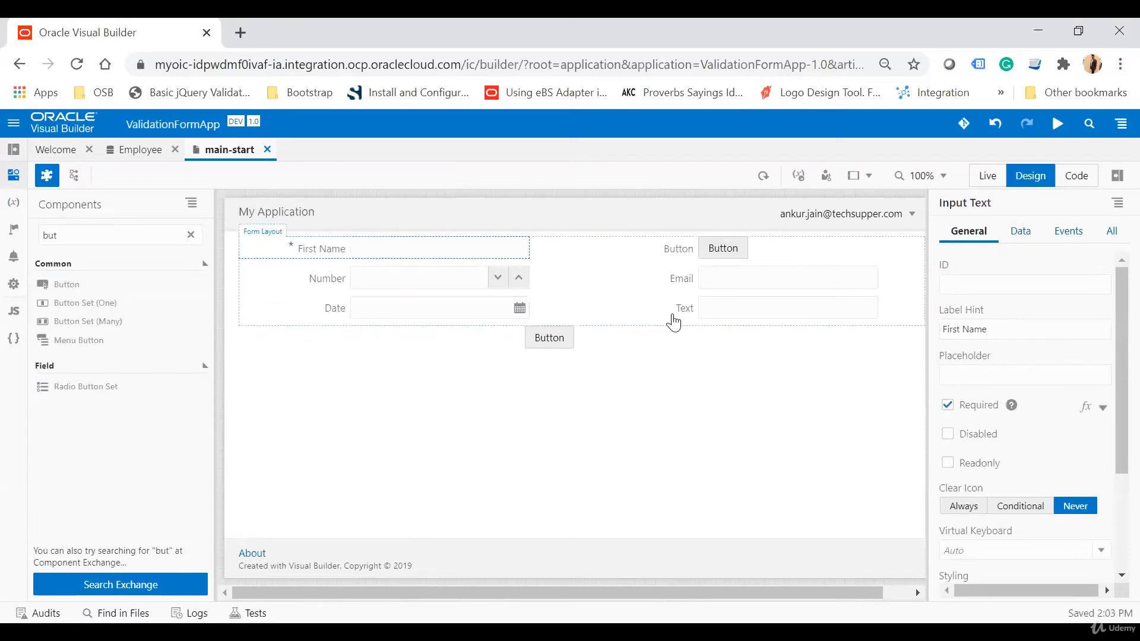
Delete the Button inside the form and rename its leftover label to Last Name.
click(743, 259)
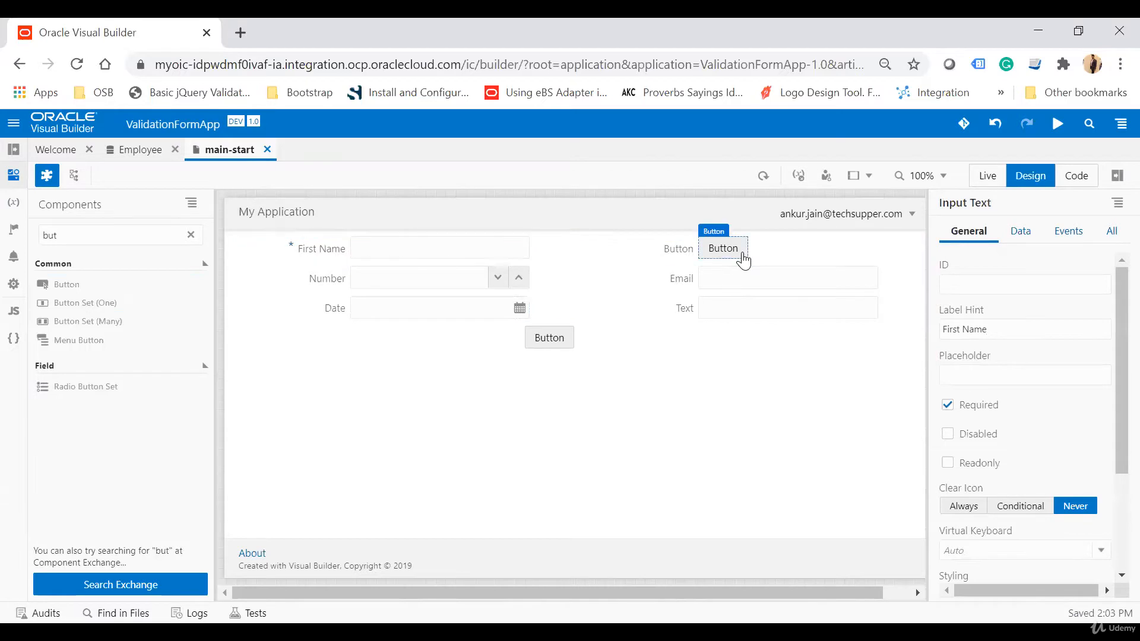
key(Delete)
click(683, 261)
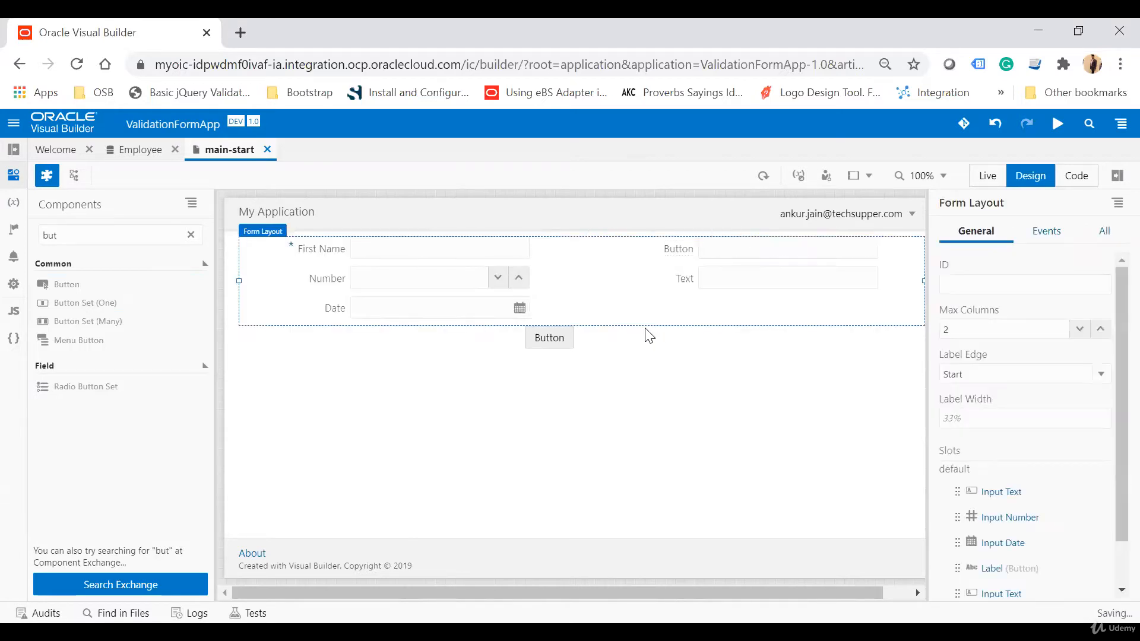
click(681, 255)
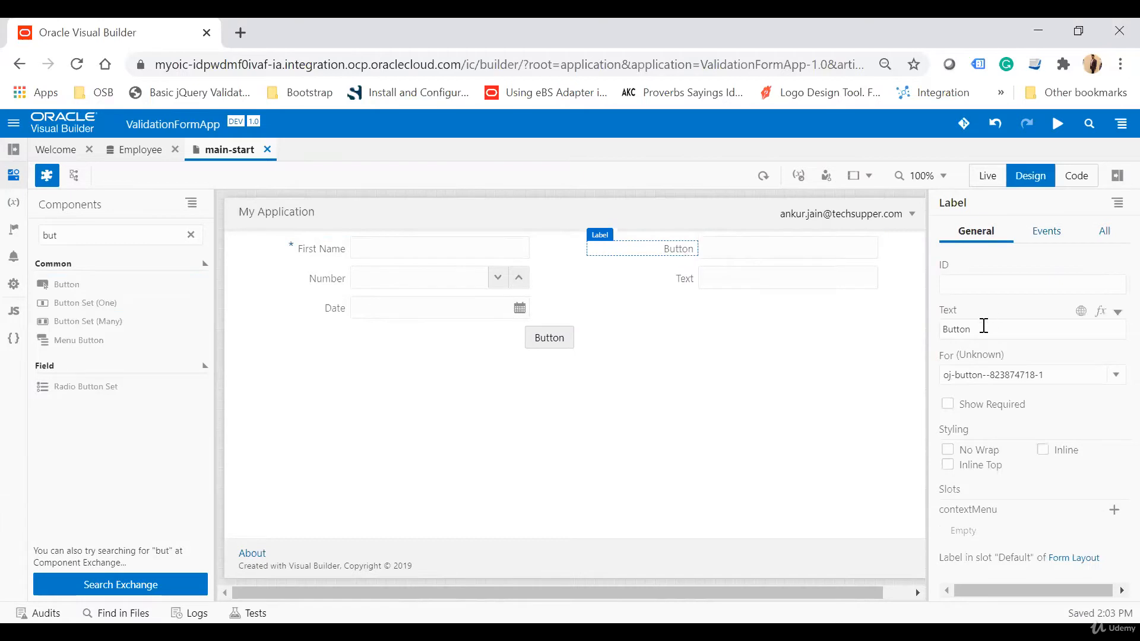
double_click(996, 327)
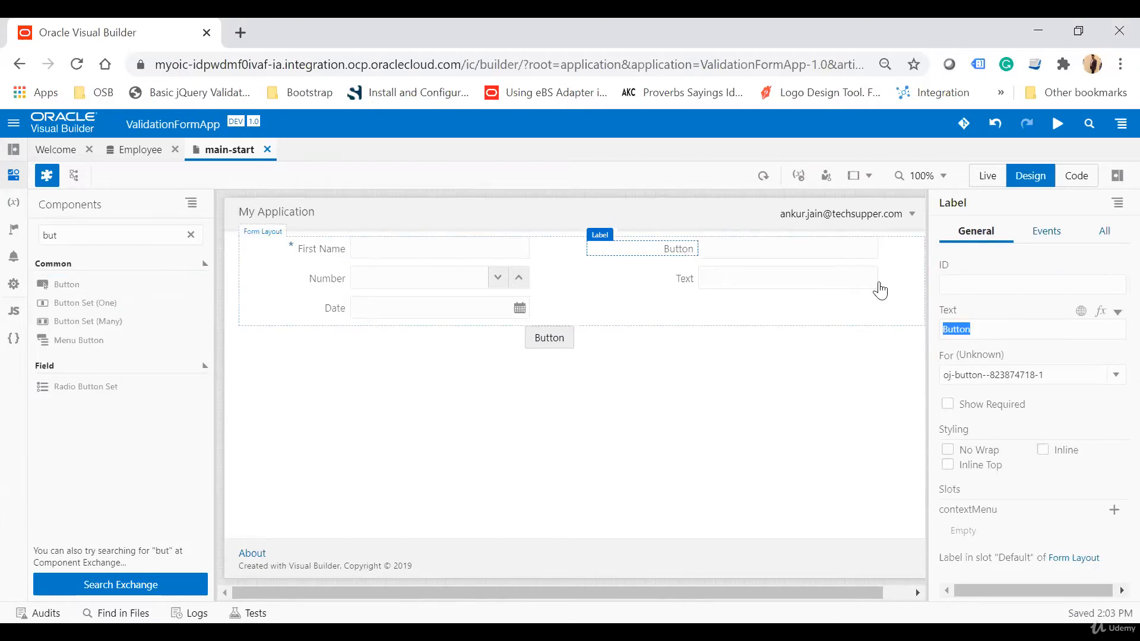
text(Last Name)
key(Tab)
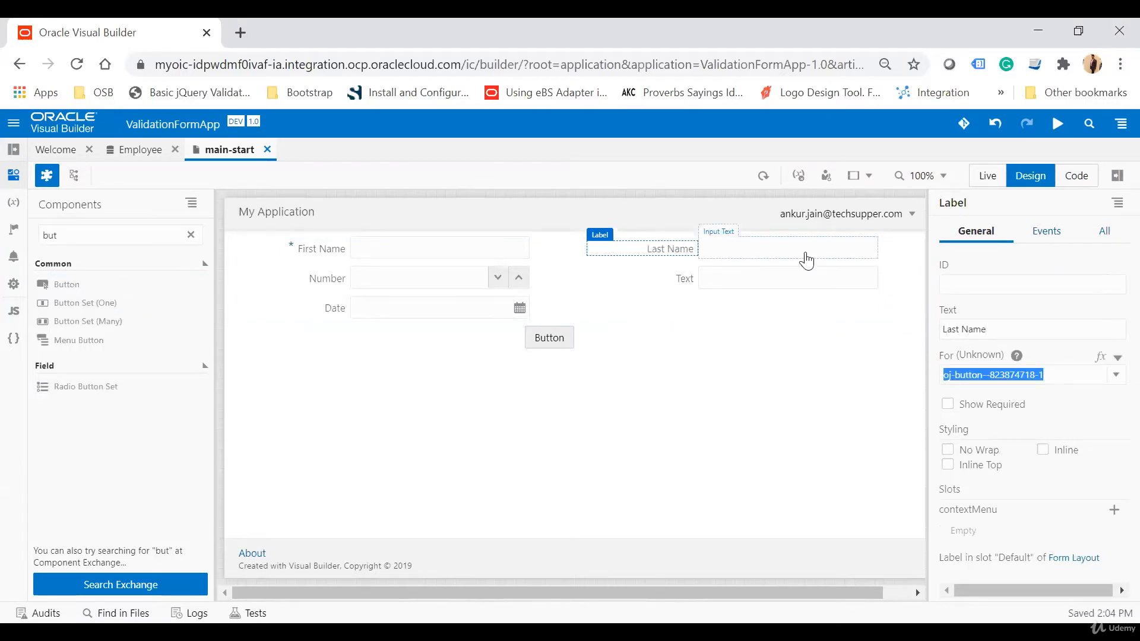
Turn on Show Required for the Last Name label.
click(804, 257)
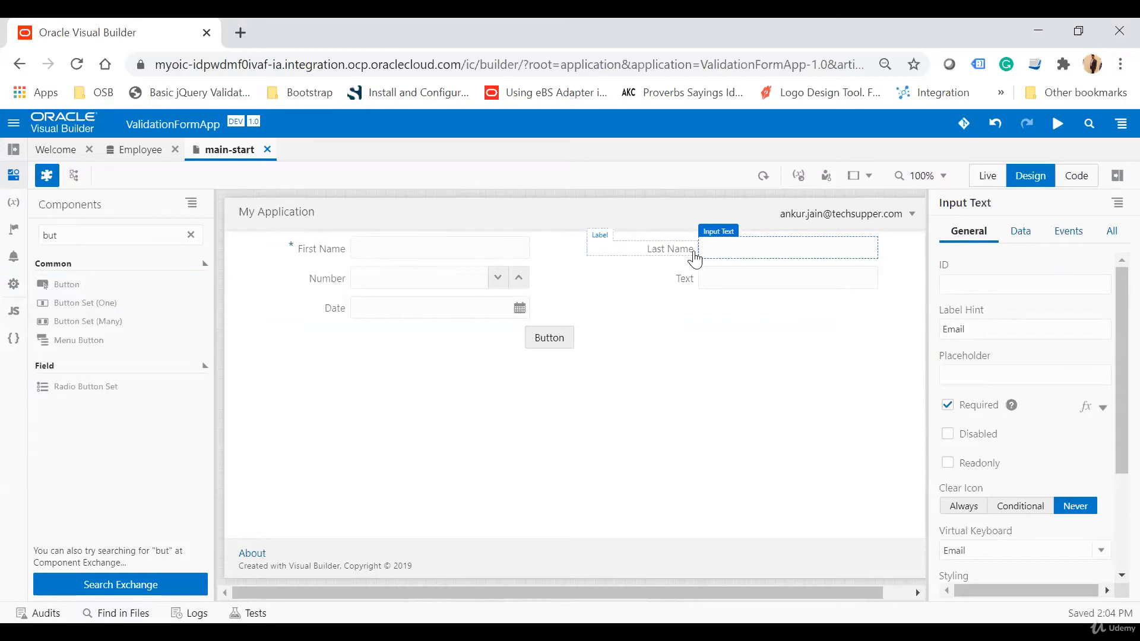
click(693, 253)
click(948, 405)
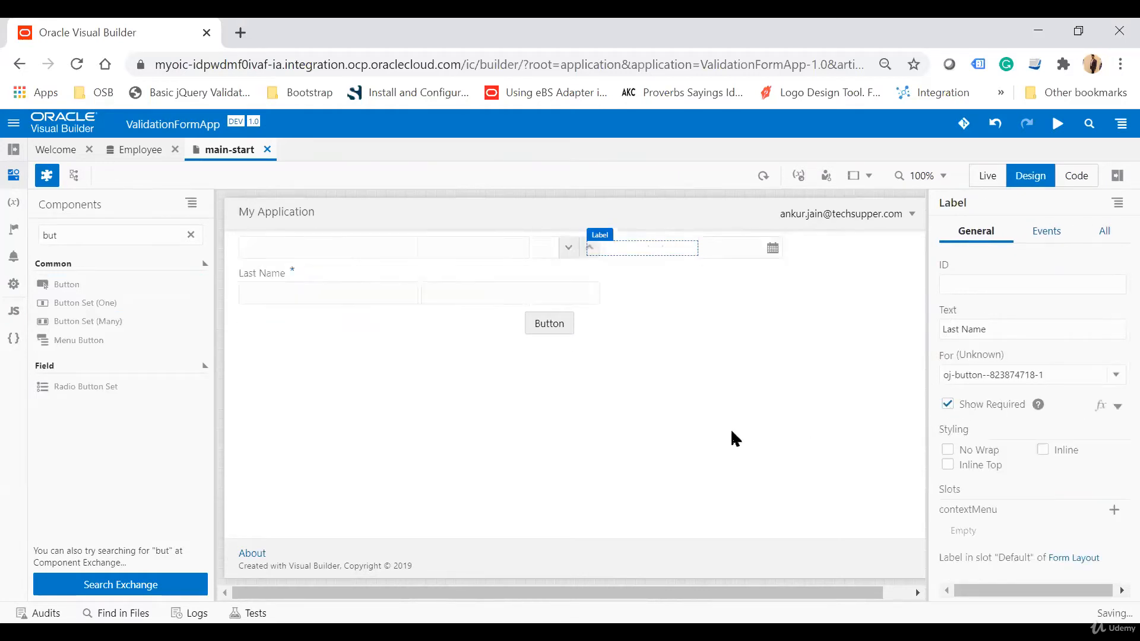
click(721, 437)
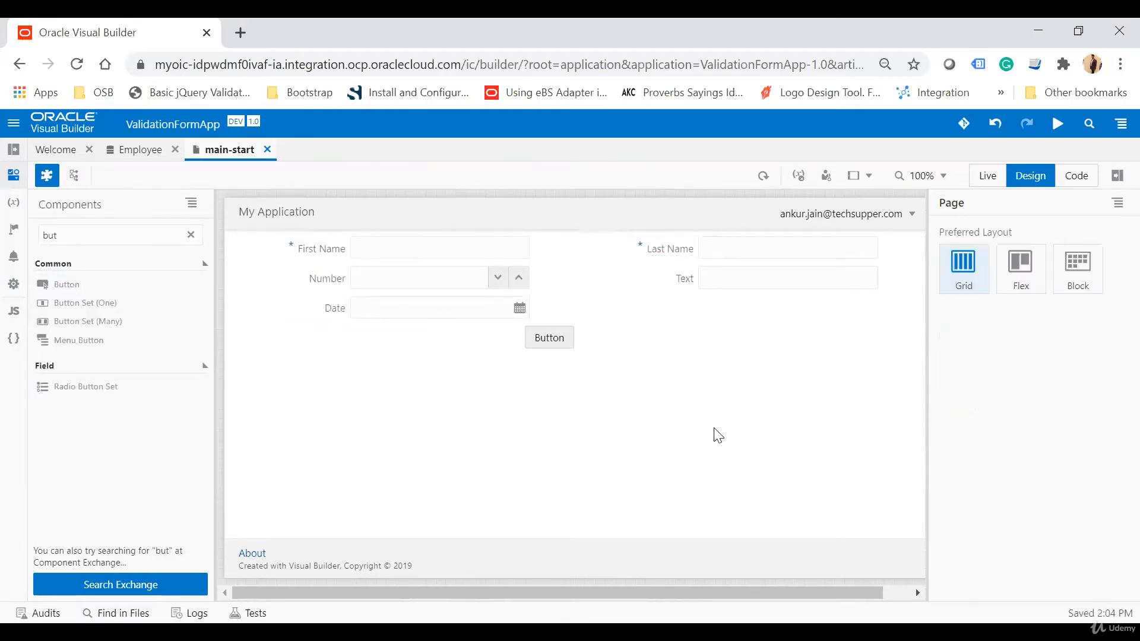
Relabel the Input Number field as Age and make it required.
click(405, 288)
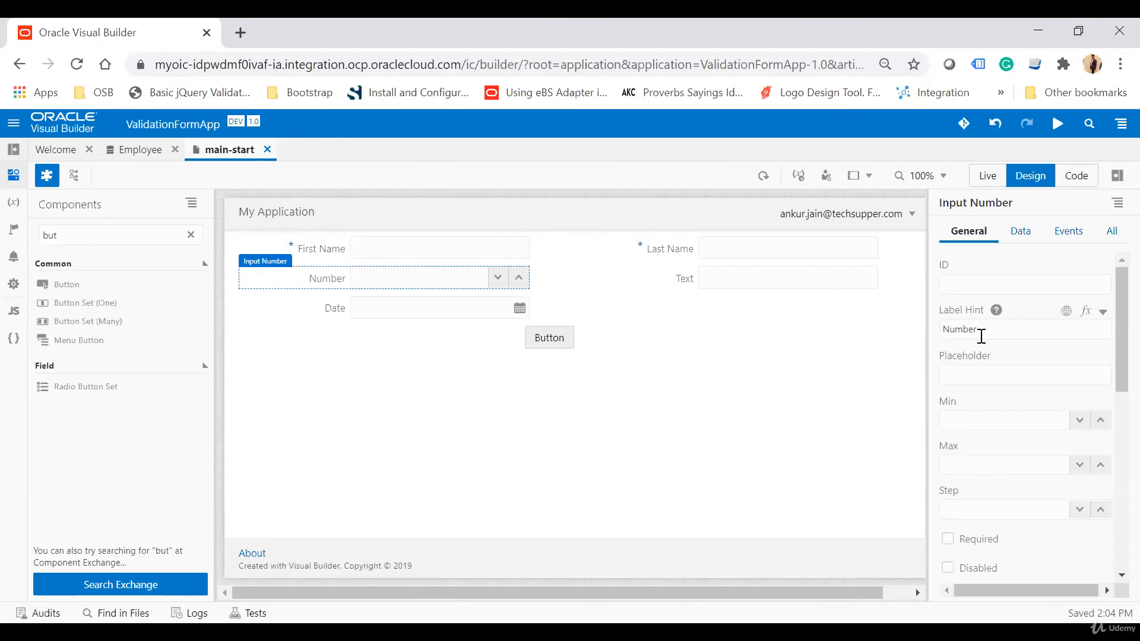
drag(980, 336, 927, 332)
text(Age)
click(948, 538)
Delete the remaining unlabeled Text field from the form's right column.
click(742, 286)
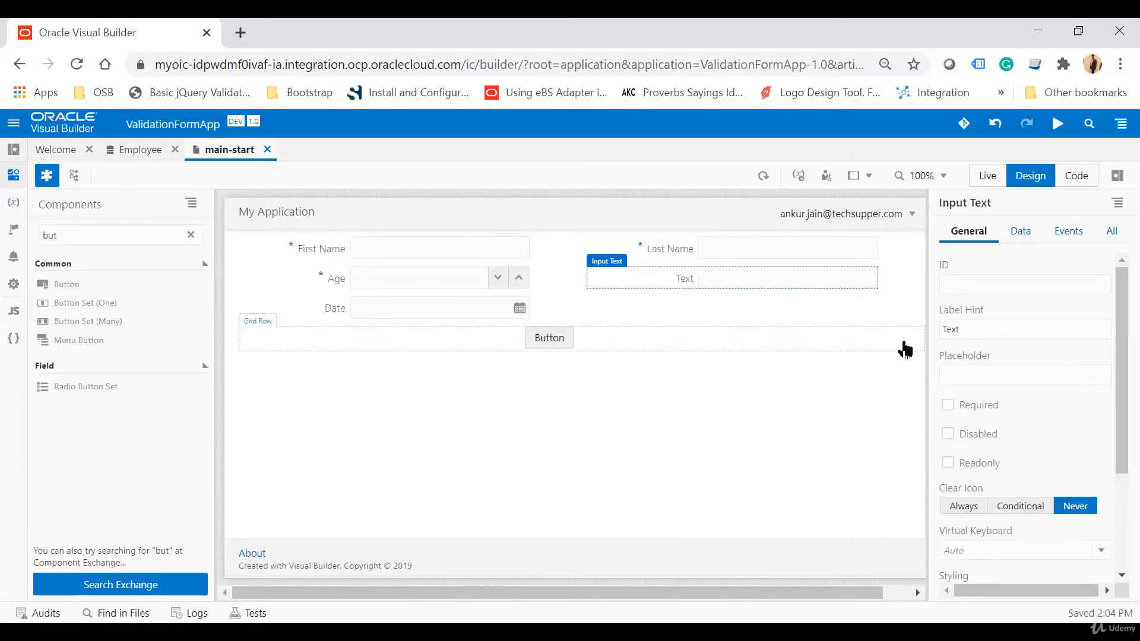
drag(986, 336, 911, 340)
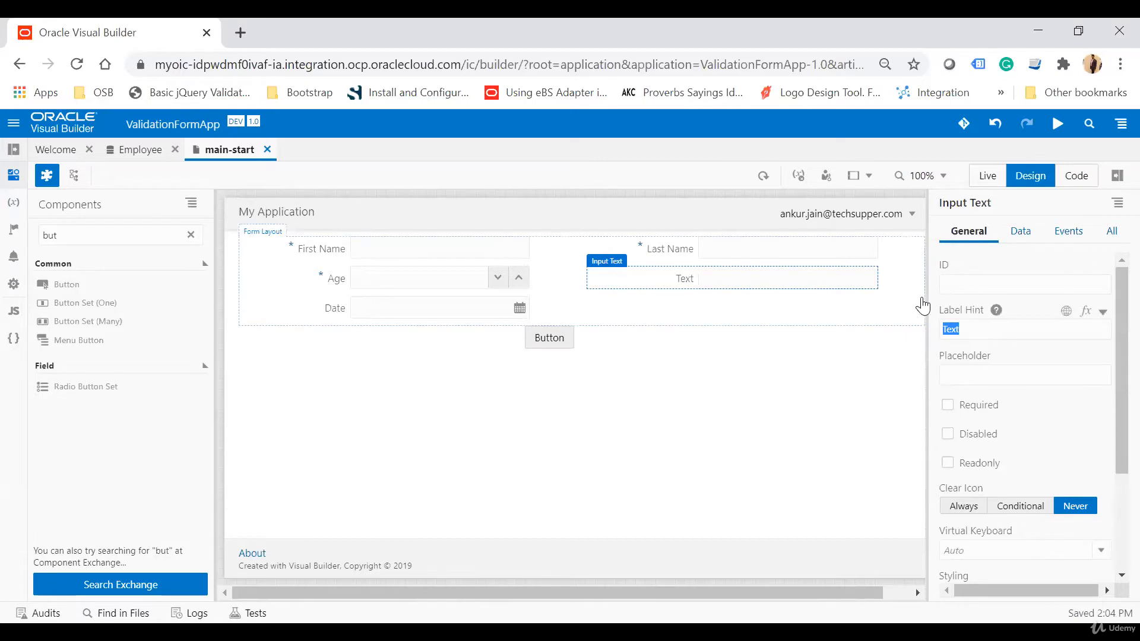
click(775, 279)
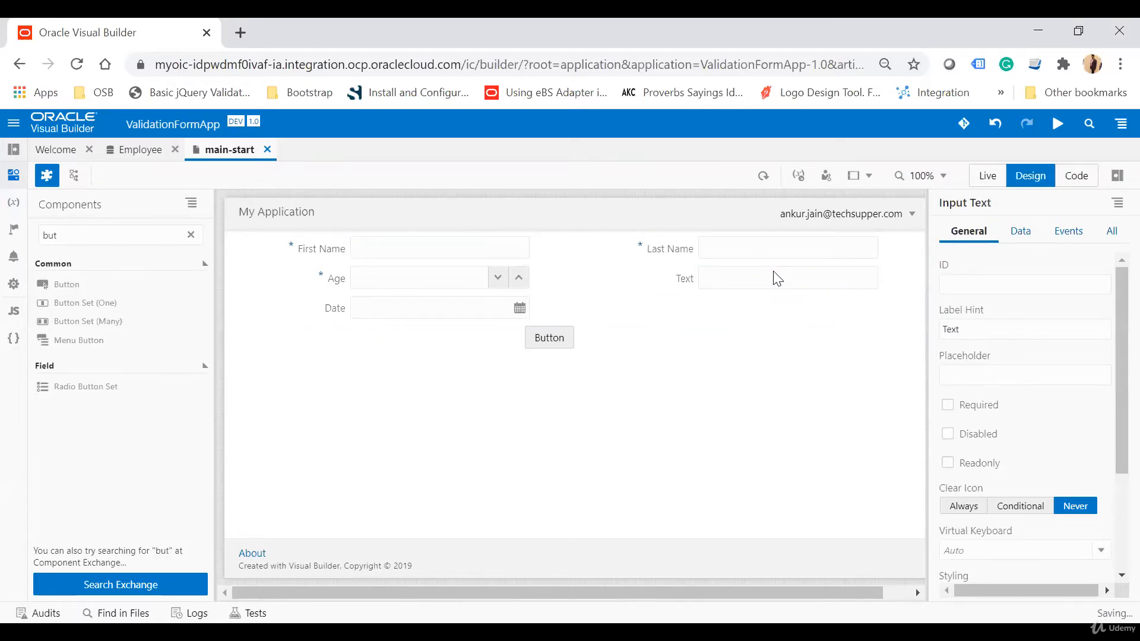
key(Delete)
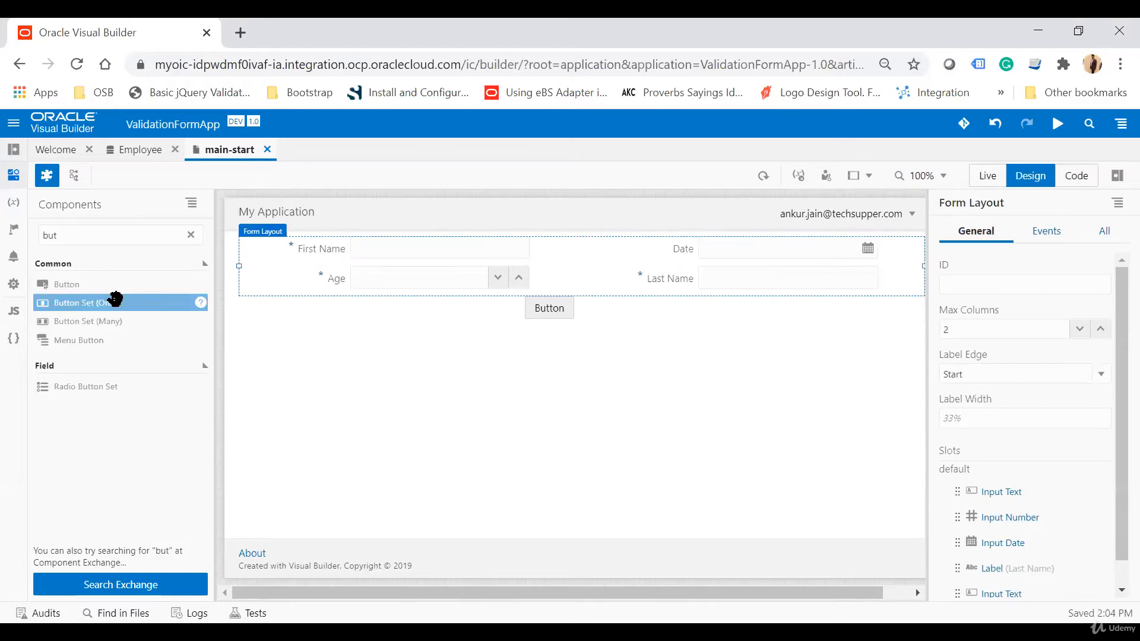
Add an Email field labelled Email Address to the form and make it required.
text(email)
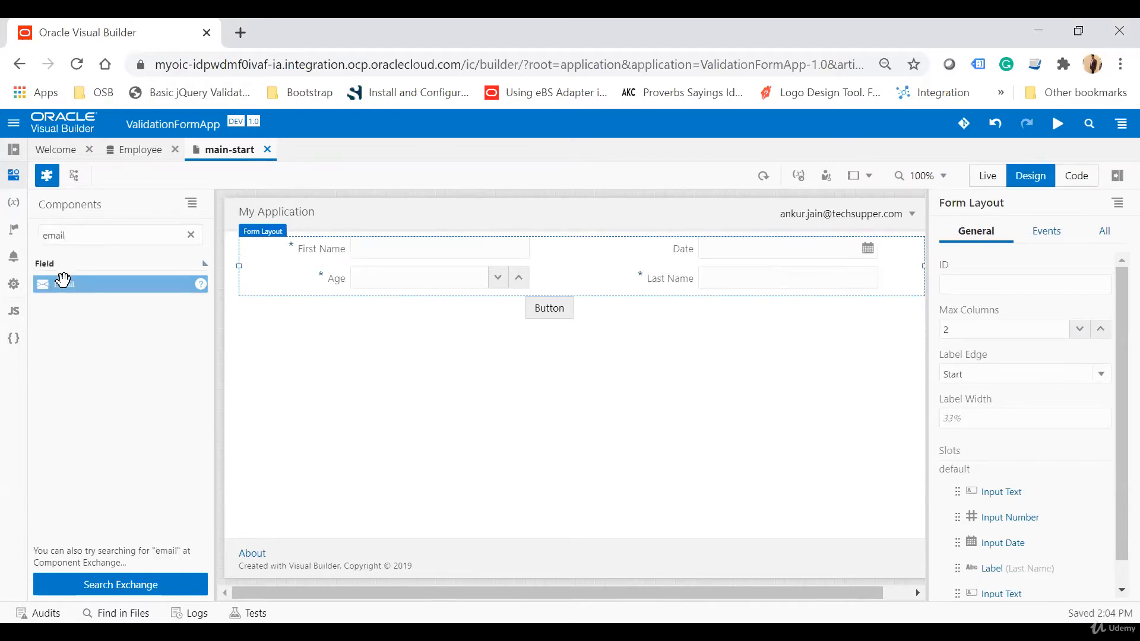
drag(63, 279, 320, 299)
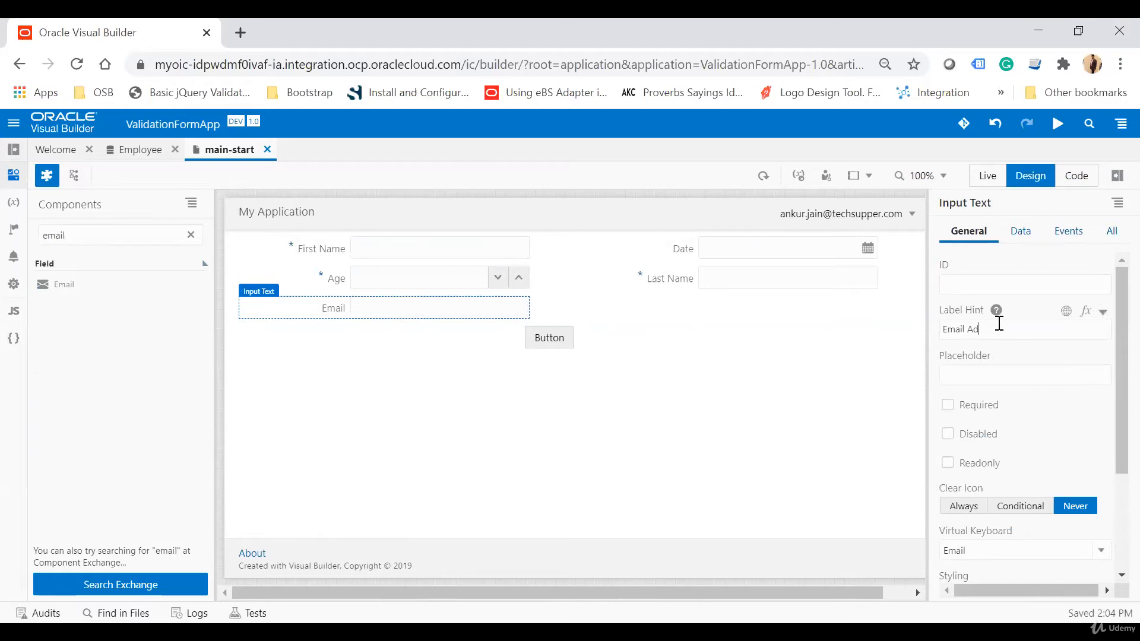
click(948, 406)
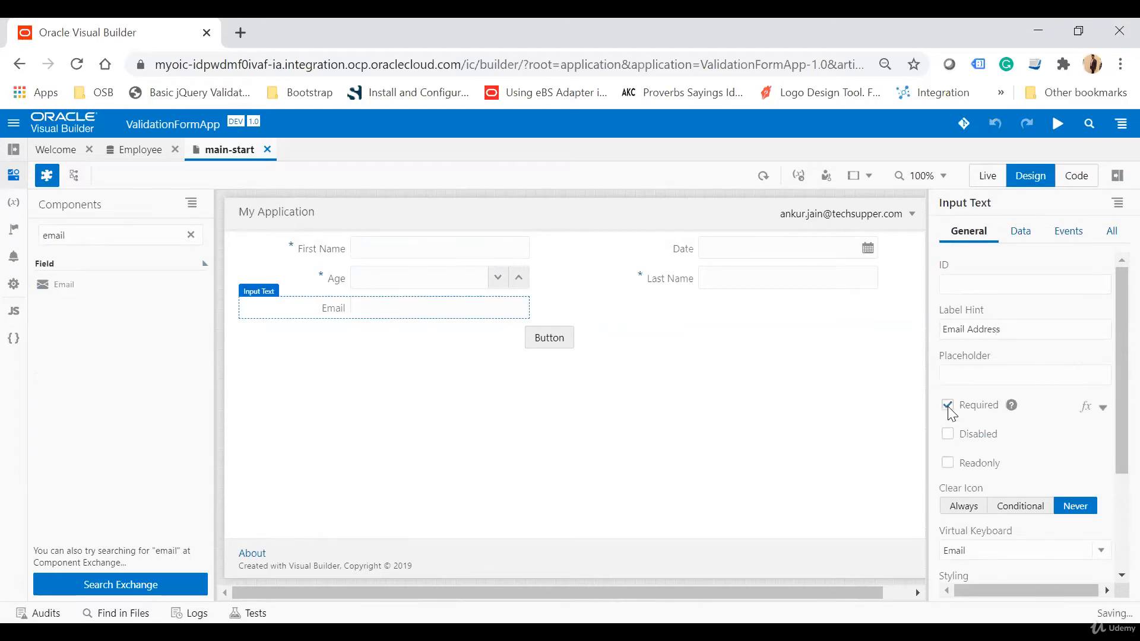
Relabel the Date field as Date Of Birrth and make it required.
click(650, 435)
click(763, 252)
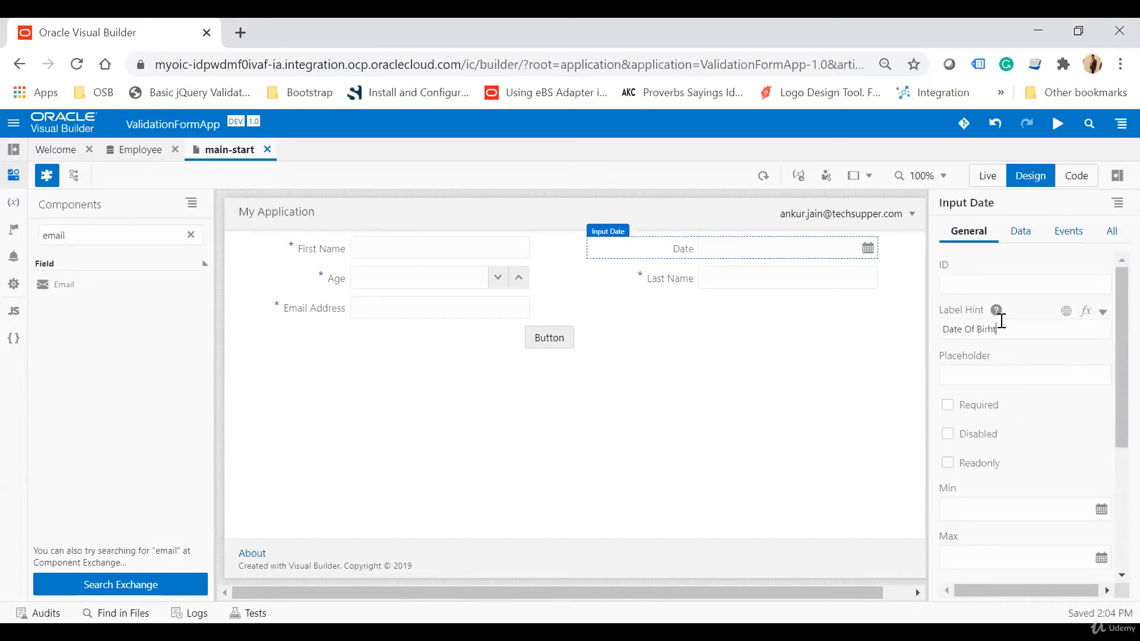
click(948, 404)
key(Tab)
click(561, 446)
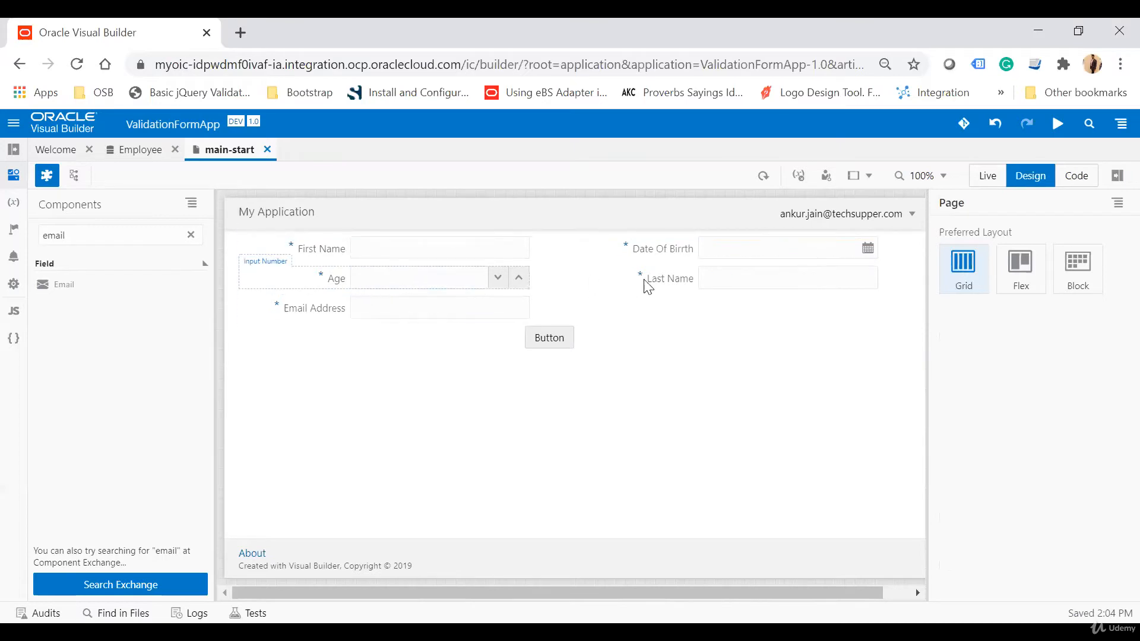
Change the form button's text to Save.
click(565, 344)
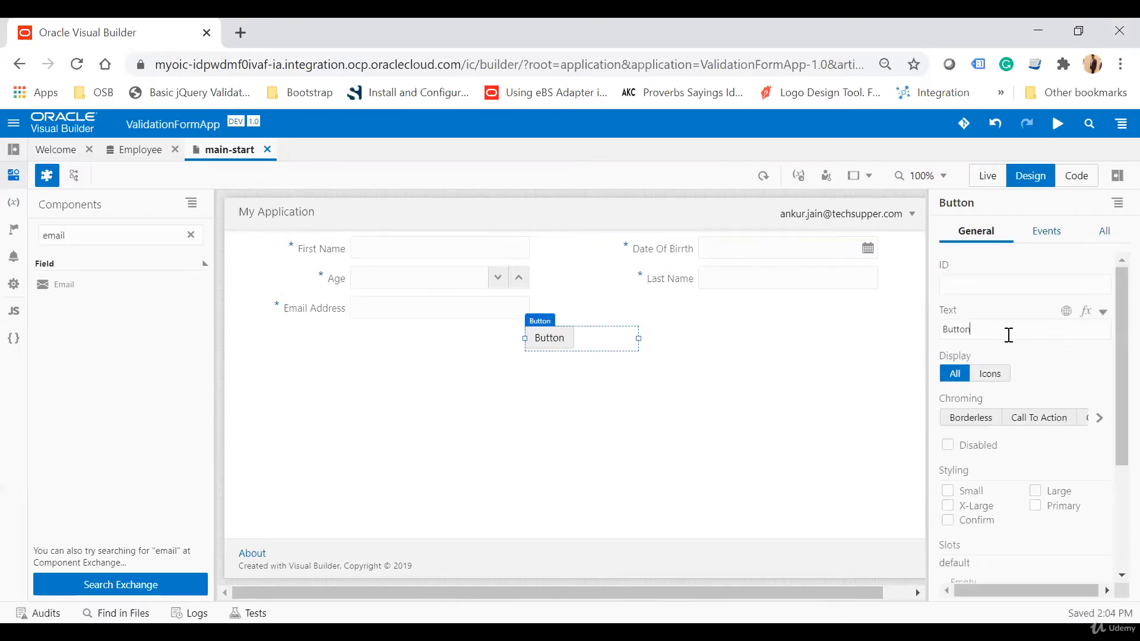
drag(1007, 330, 940, 333)
text(Save)
key(Tab)
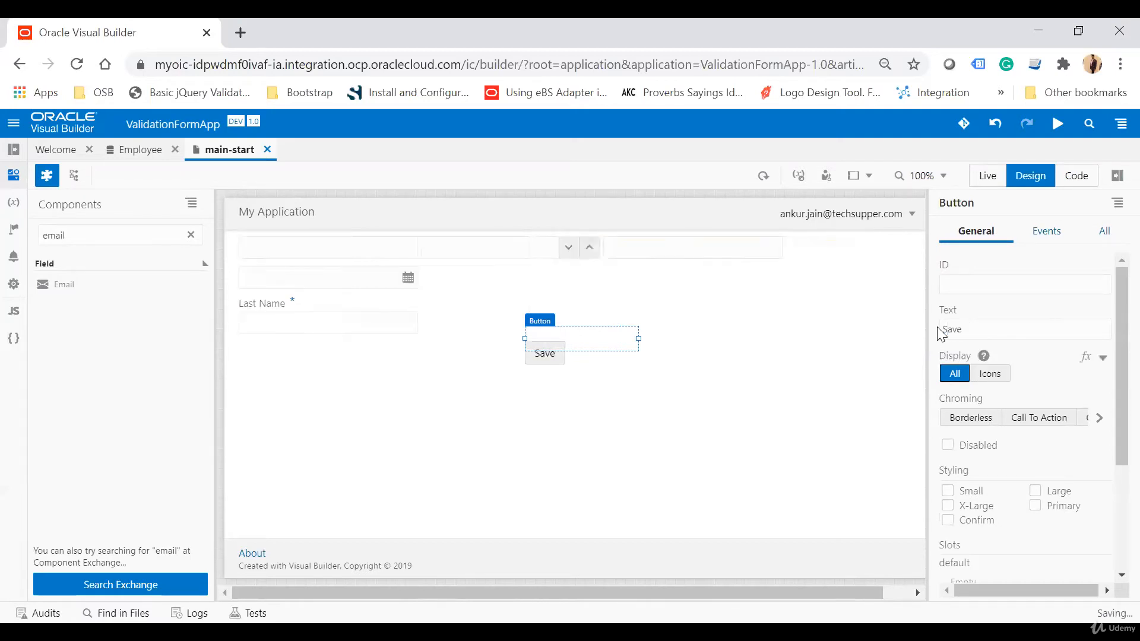
click(543, 343)
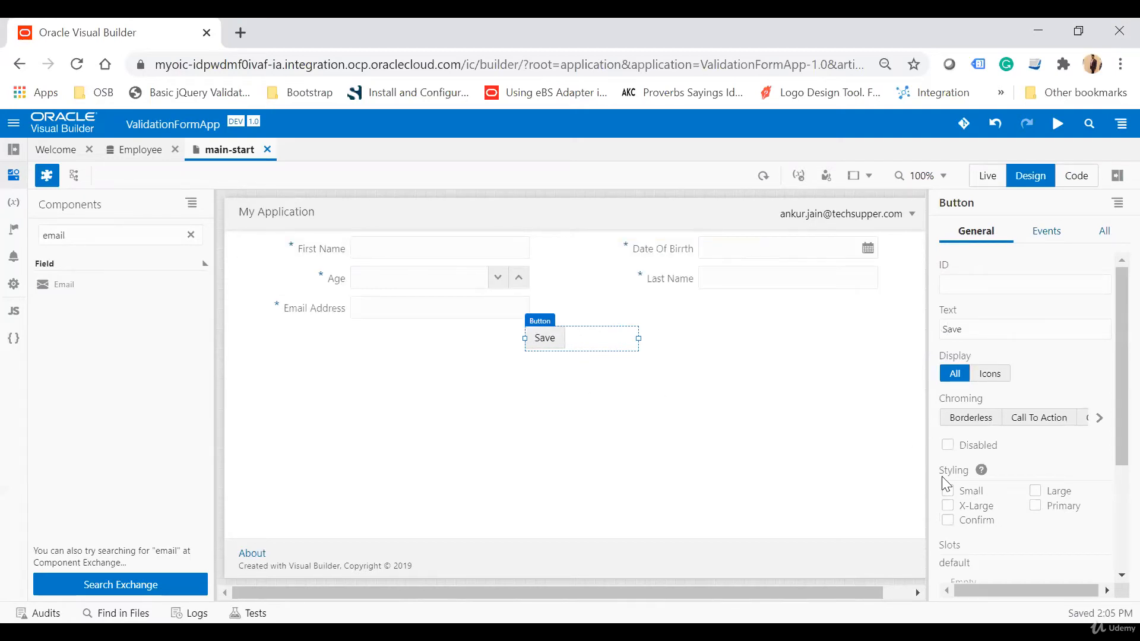
Set the Save button's chroming to Call To Action.
click(1100, 416)
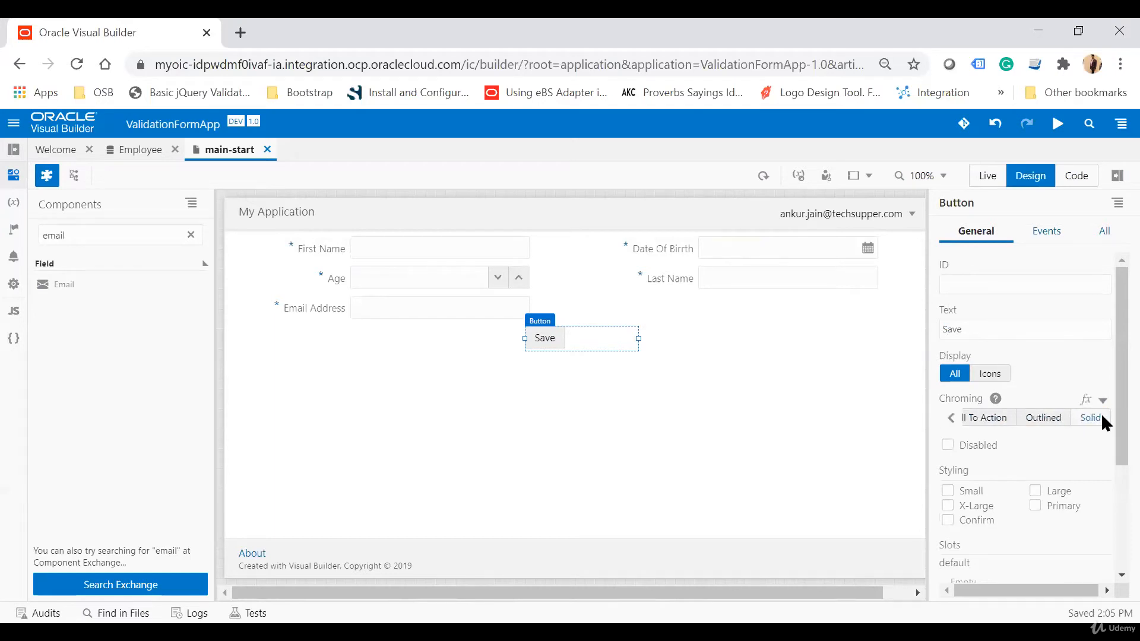
click(987, 418)
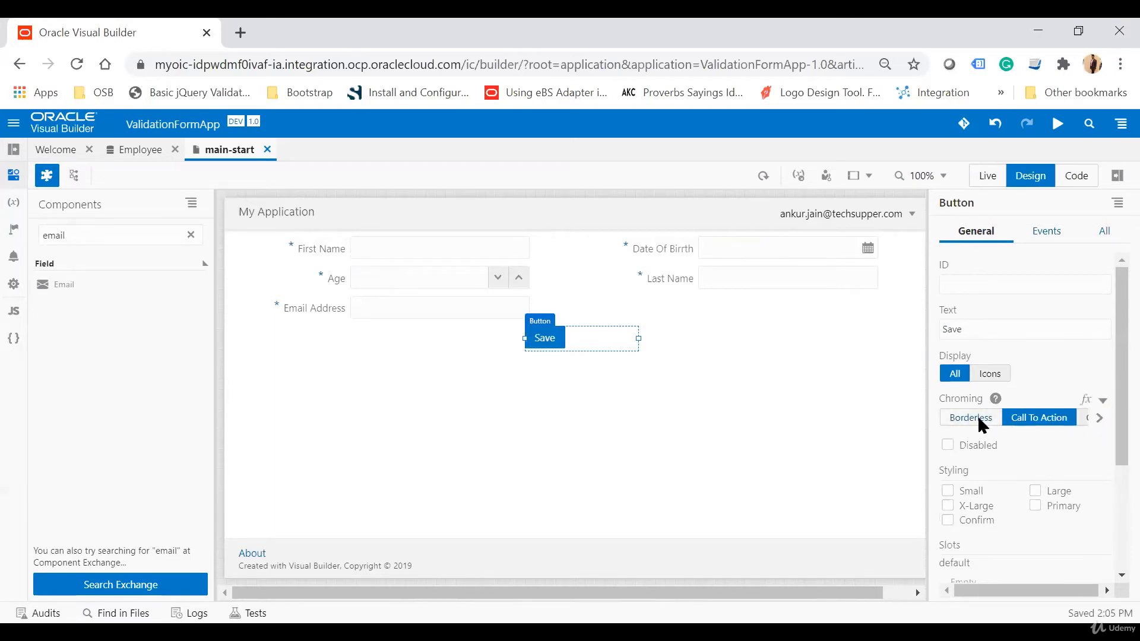
click(977, 417)
click(1041, 416)
click(1099, 418)
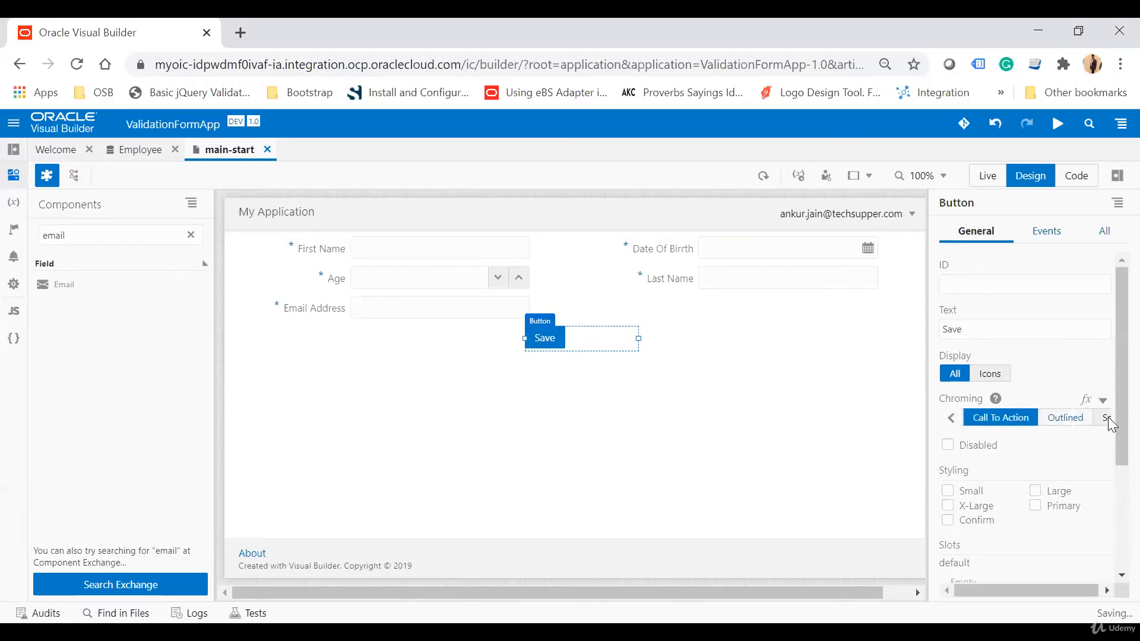
click(1041, 418)
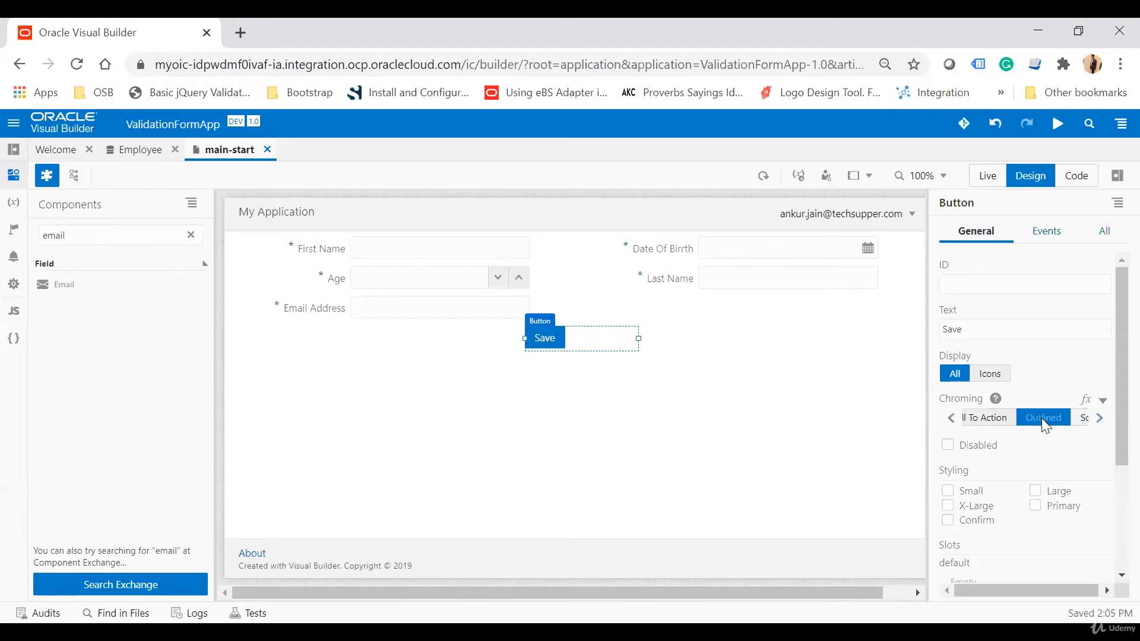
click(1084, 418)
click(982, 418)
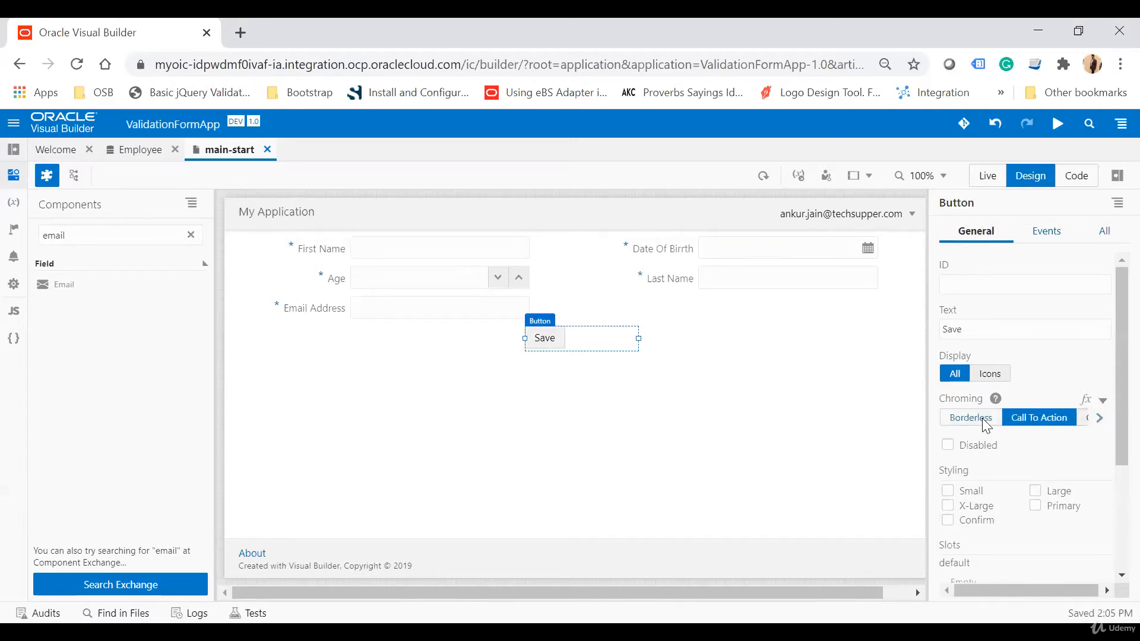
click(632, 451)
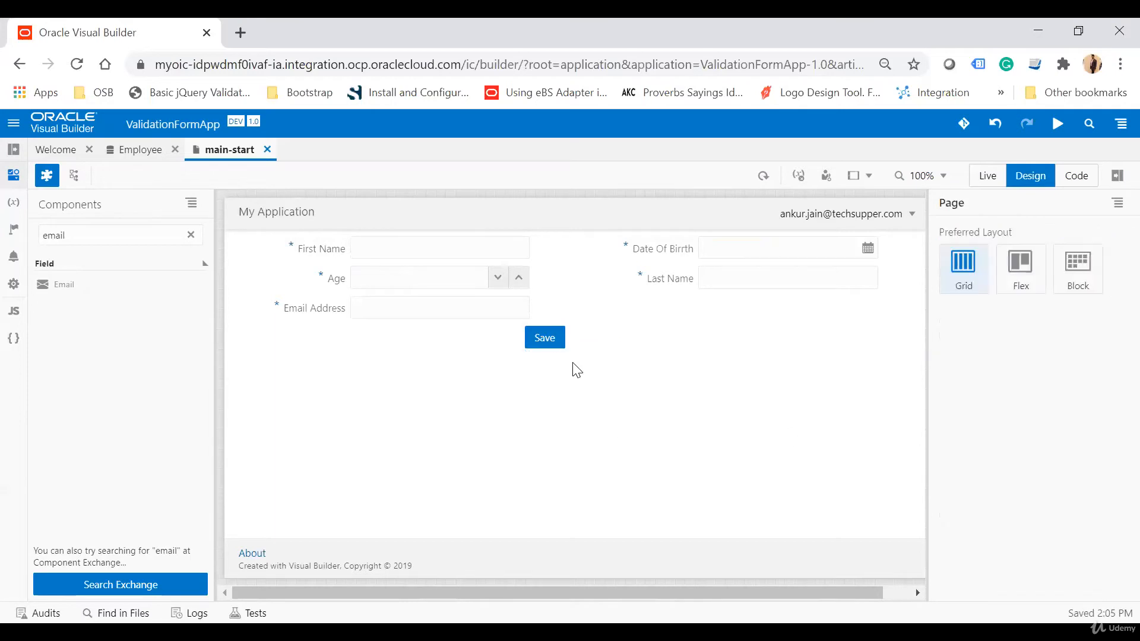
Create a quick-start ojAction event on the Save button to open a new action chain.
click(546, 338)
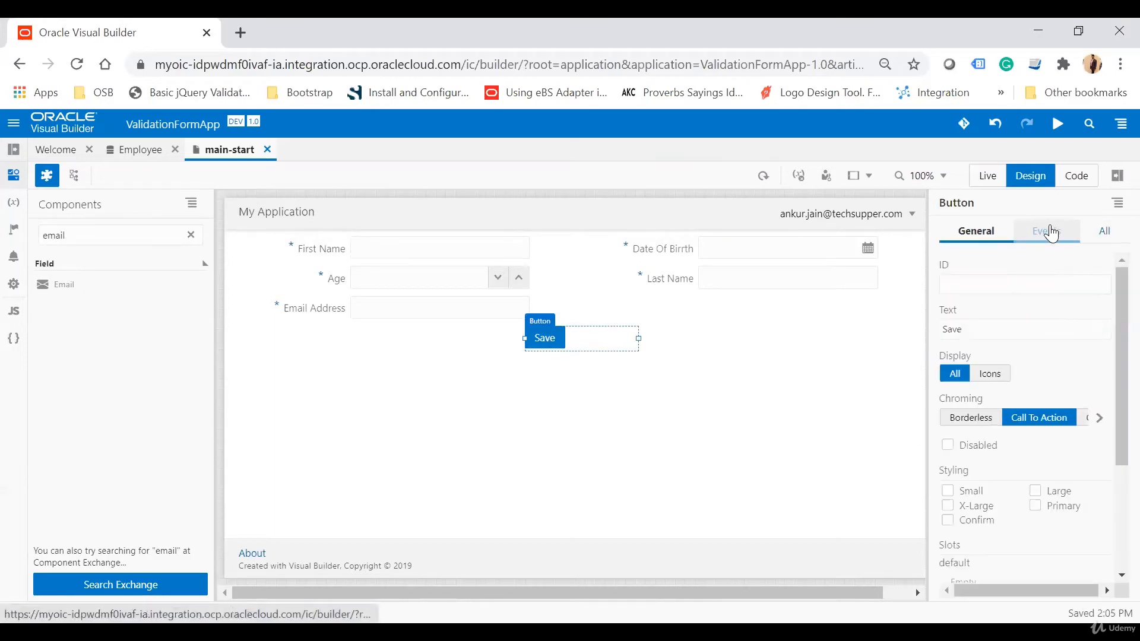
click(1046, 231)
click(1022, 482)
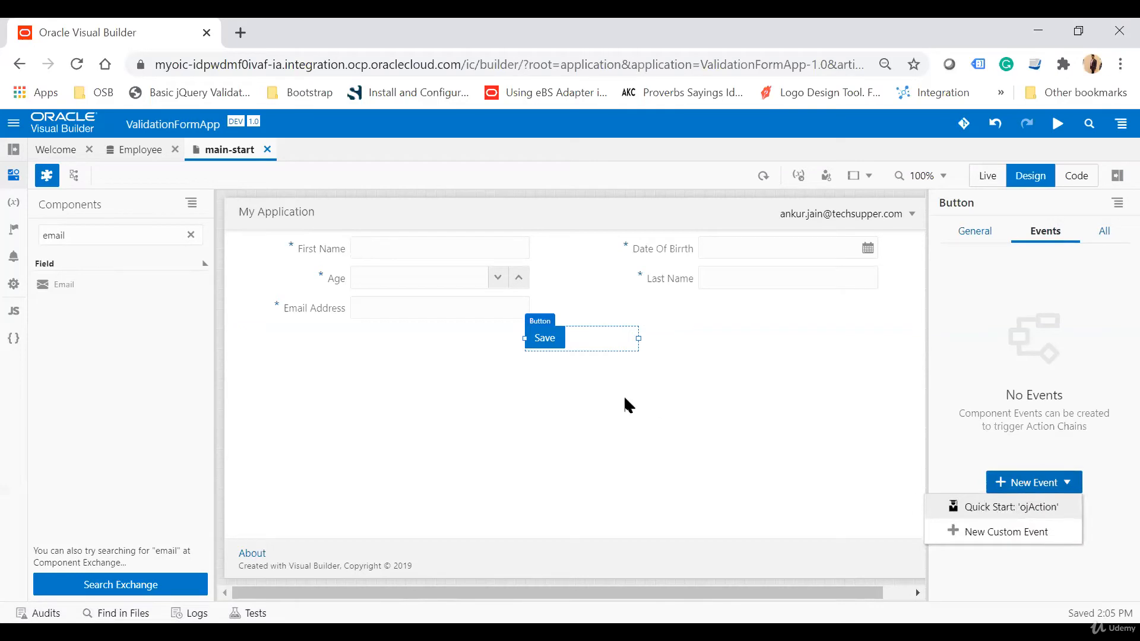
click(1027, 518)
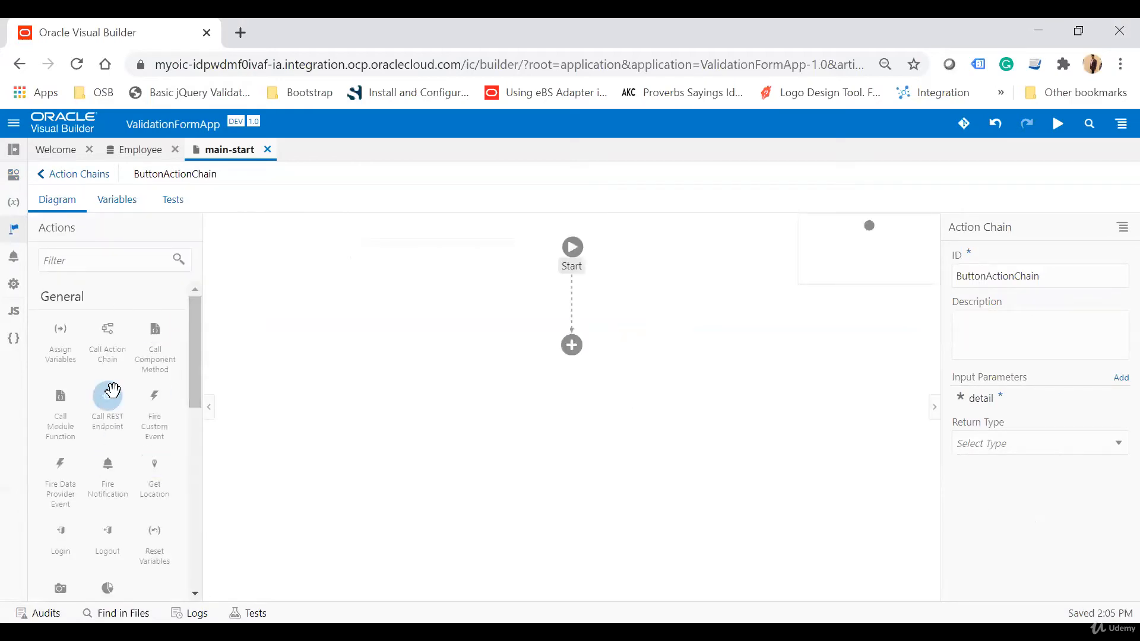
Add a Call REST Endpoint action to the chain using the Employee POST /Employee endpoint.
drag(111, 390, 572, 346)
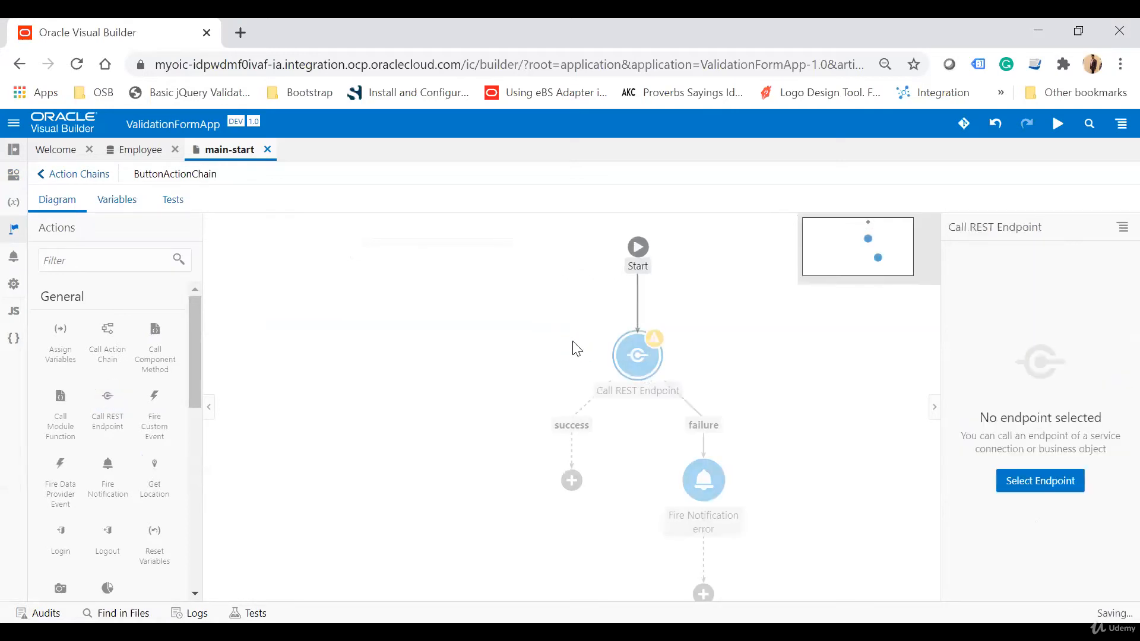
click(1044, 482)
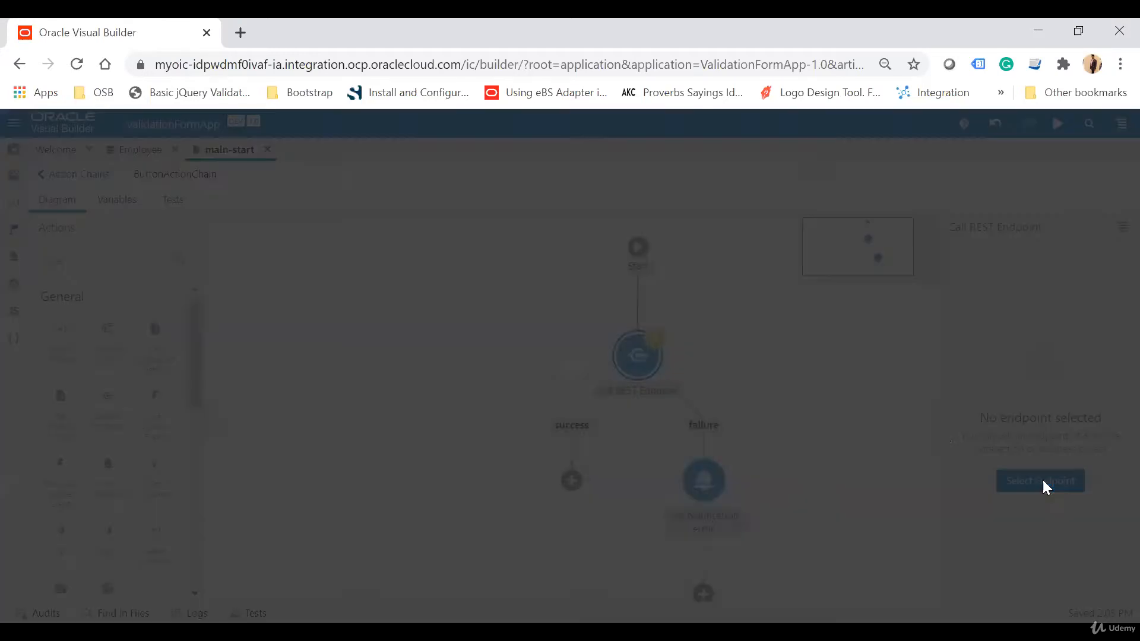
click(312, 233)
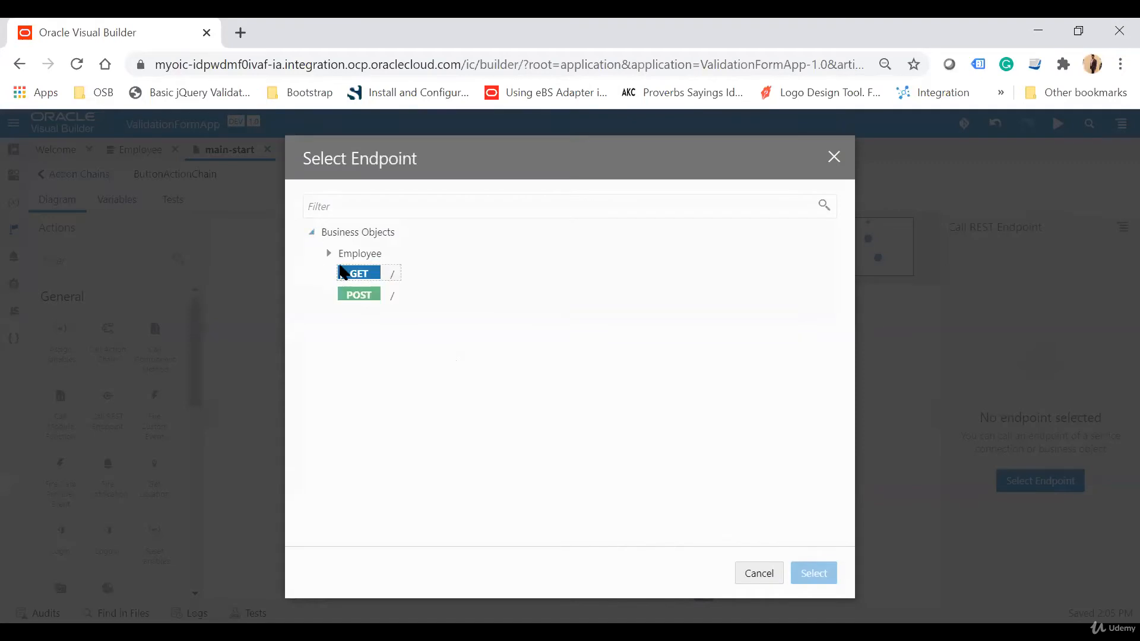
click(328, 254)
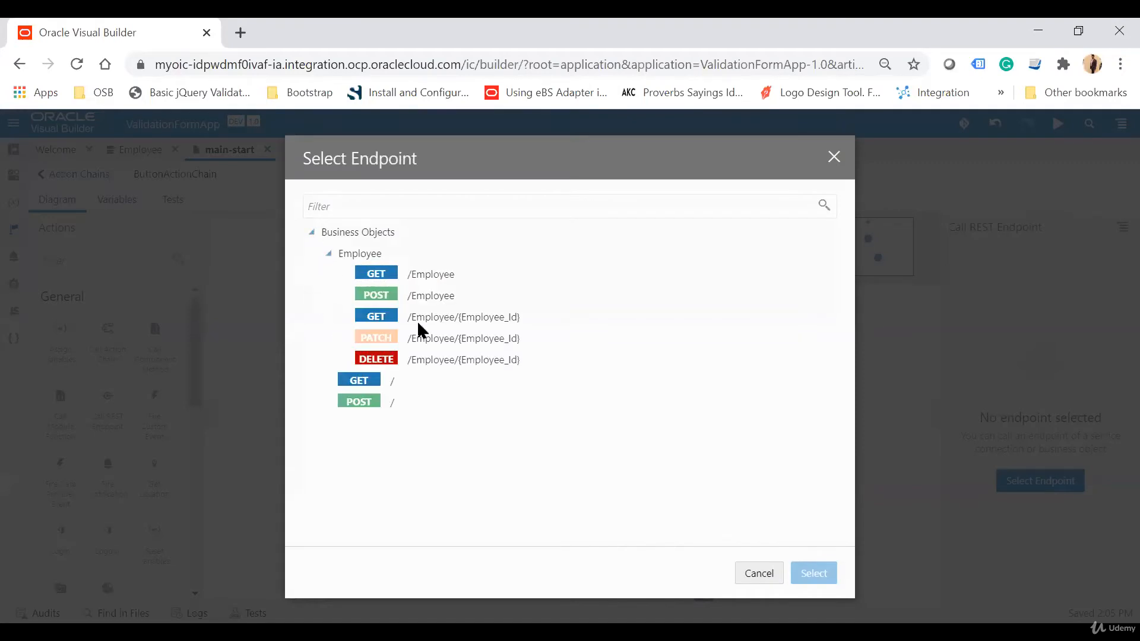
click(446, 343)
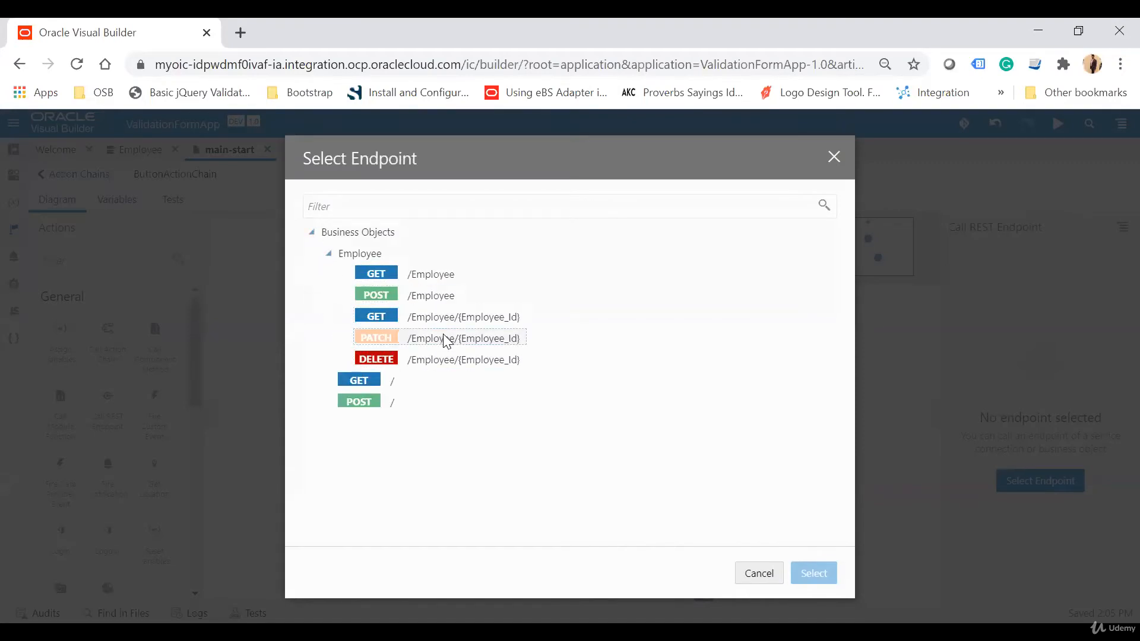
click(420, 295)
click(824, 572)
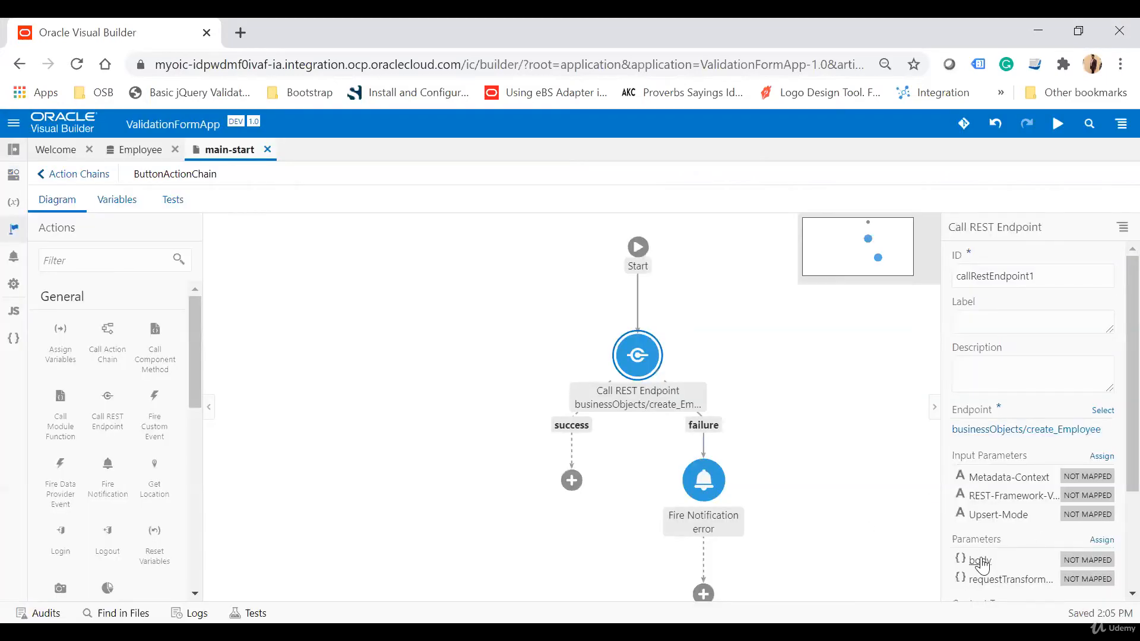
Map the CreateEmployeeVar page variable to the endpoint's body parameter.
click(1101, 540)
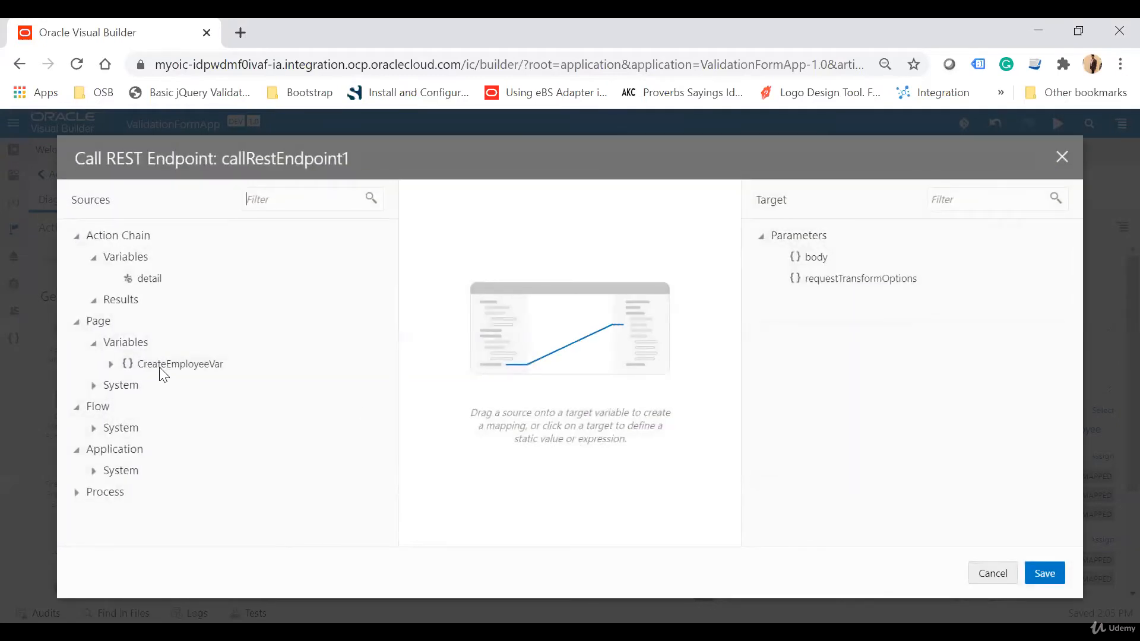
click(111, 364)
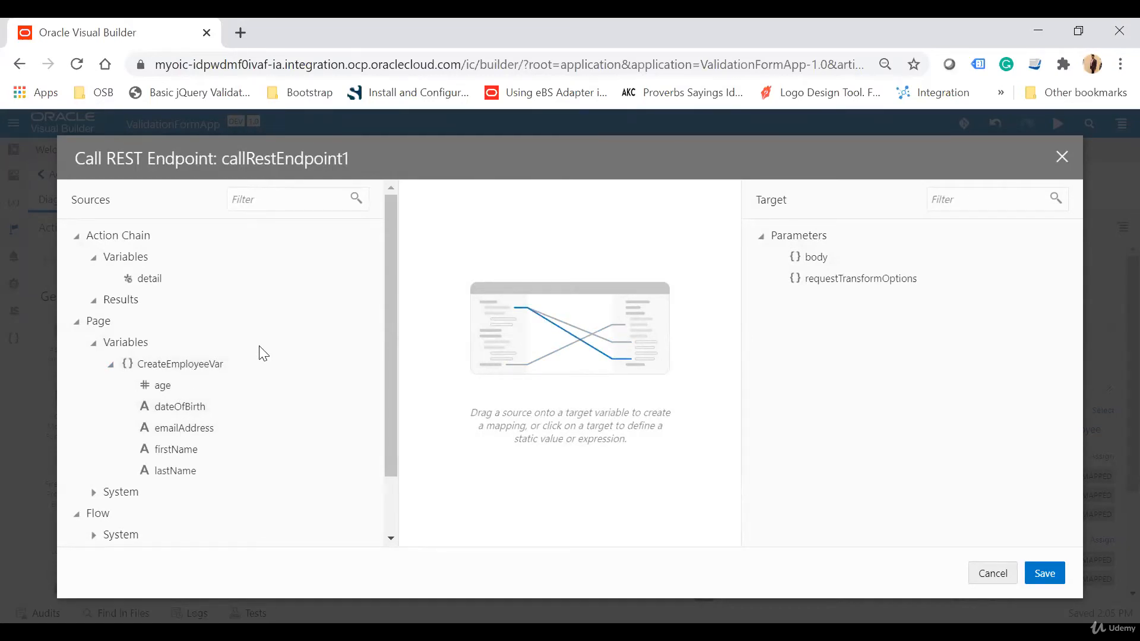
drag(261, 364, 816, 262)
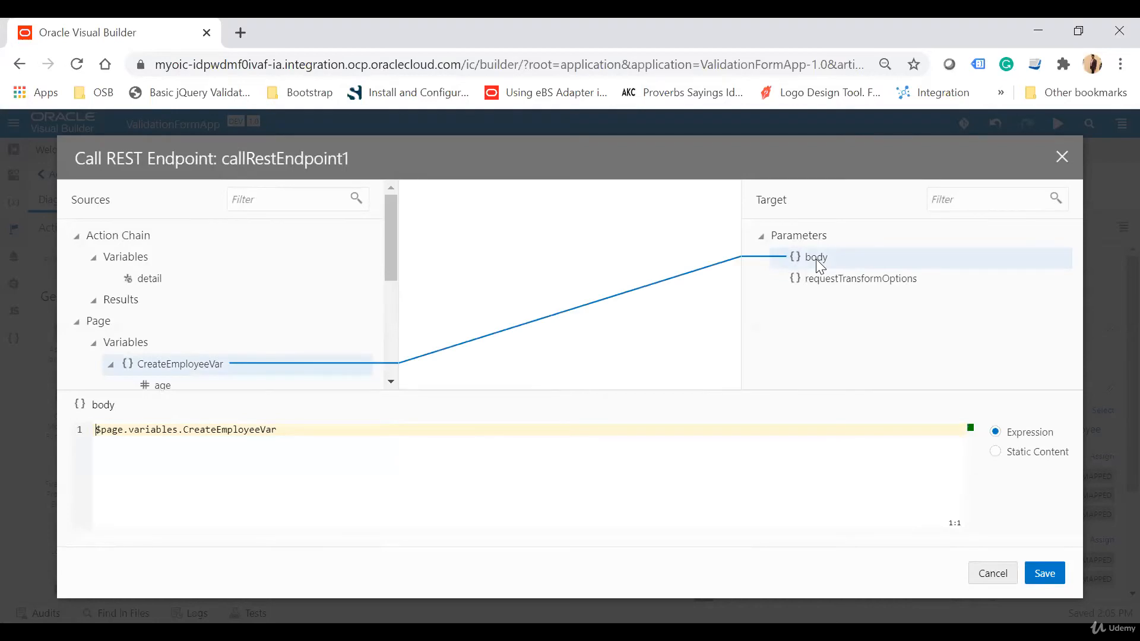
click(1045, 573)
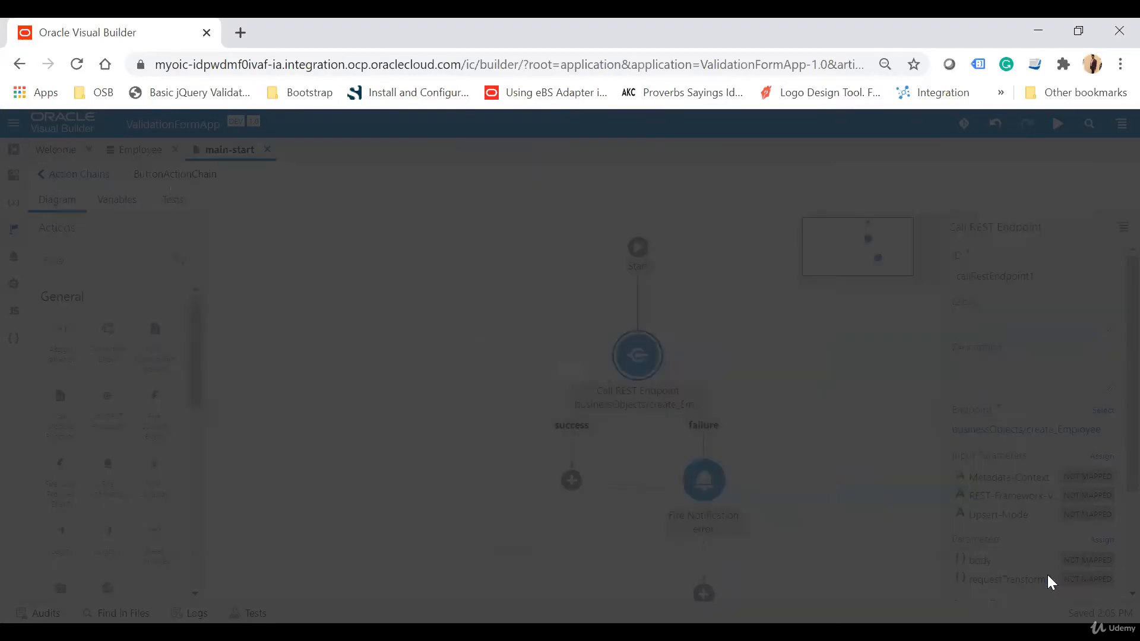
Add a Fire Notification action on the success branch with summary Employee Created.
click(68, 260)
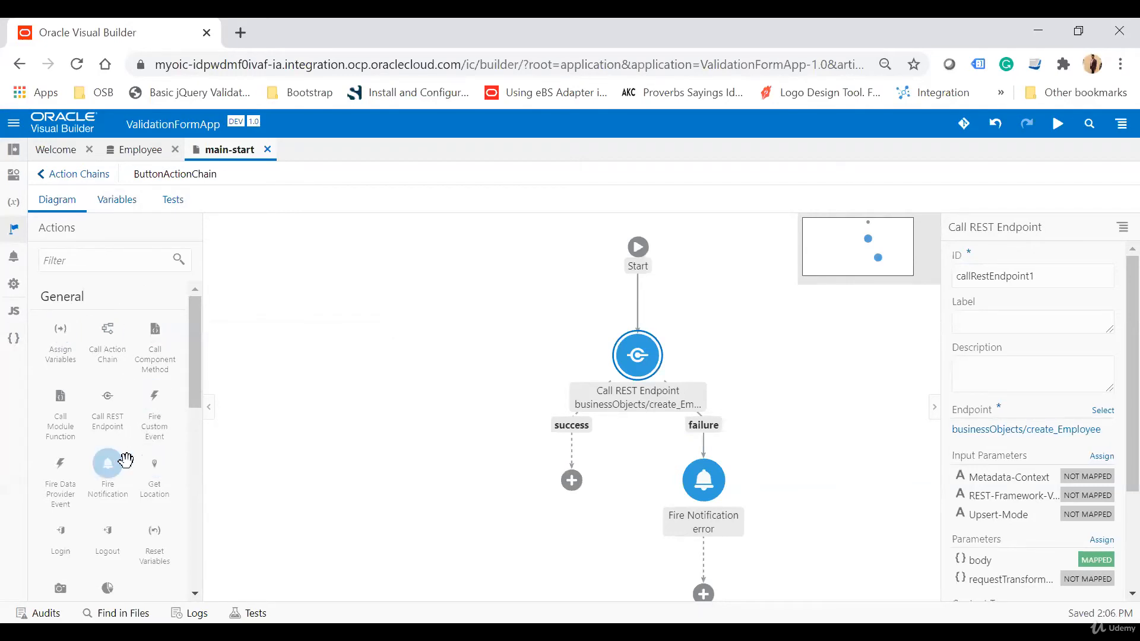
drag(126, 460, 572, 480)
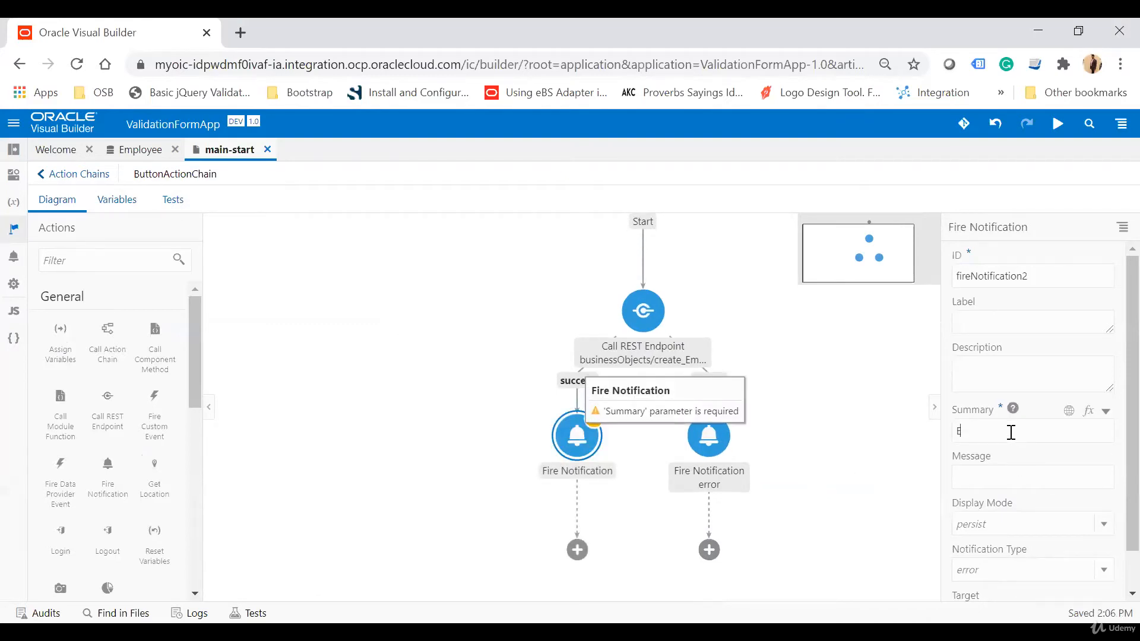
click(1011, 432)
text(Eployee)
key(BackSpace)
key(BackSpace)
key(BackSpace)
text(oyee Created)
Set the success notification's display mode to transient and its type to info.
click(1107, 536)
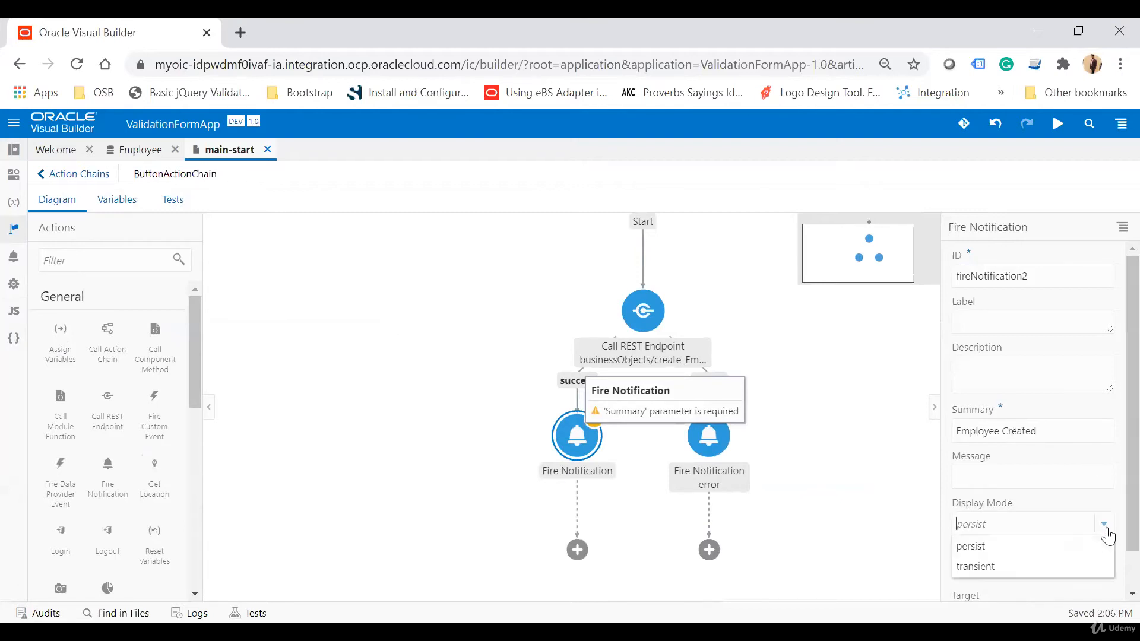
click(1011, 562)
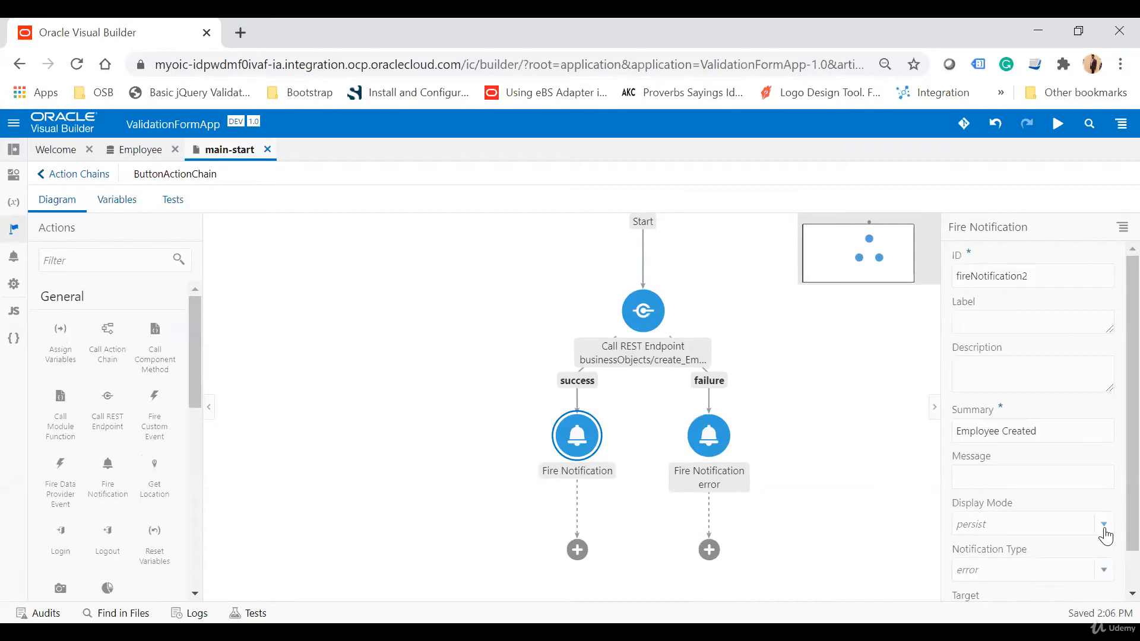
click(1006, 531)
click(976, 567)
click(1104, 571)
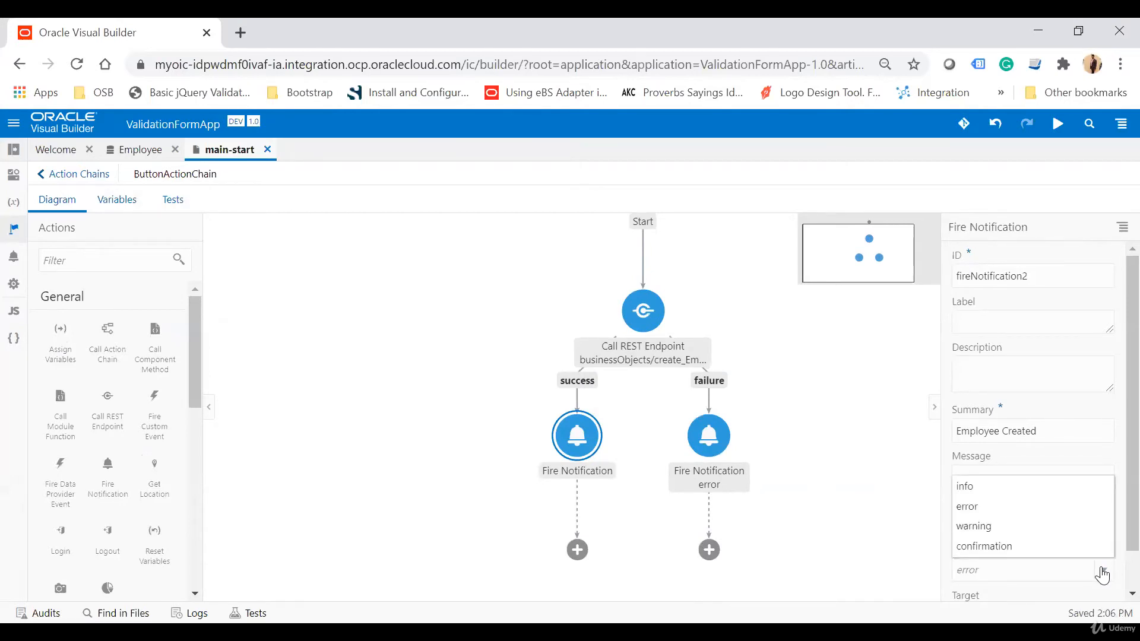
click(968, 490)
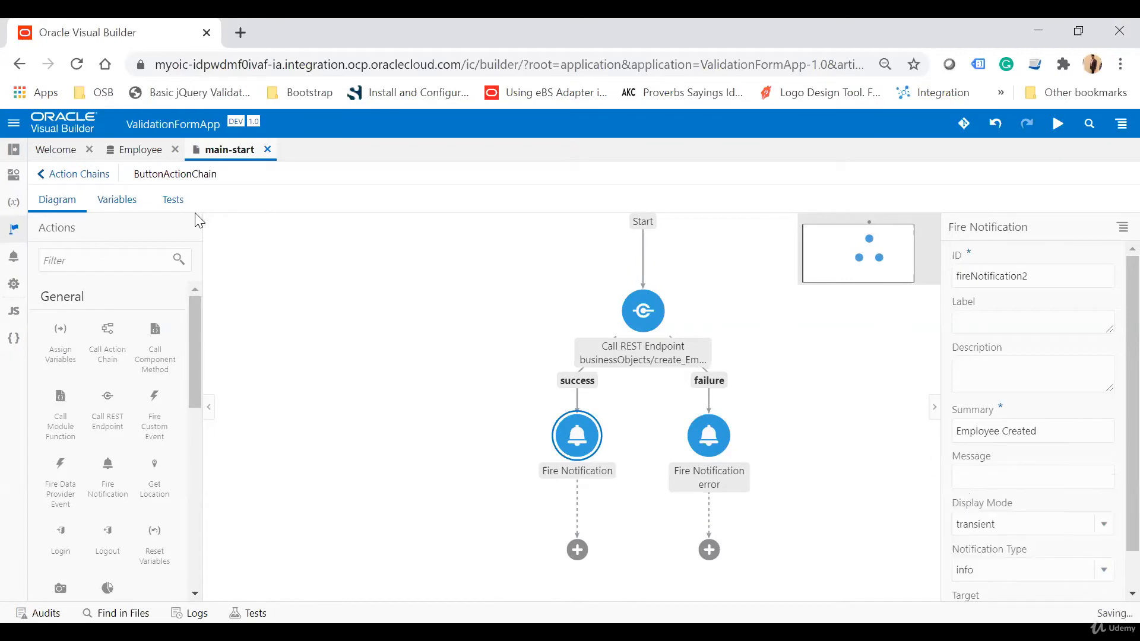
Preview the app, fill in a first name and age 33, save the form, and dismiss the notification.
click(14, 179)
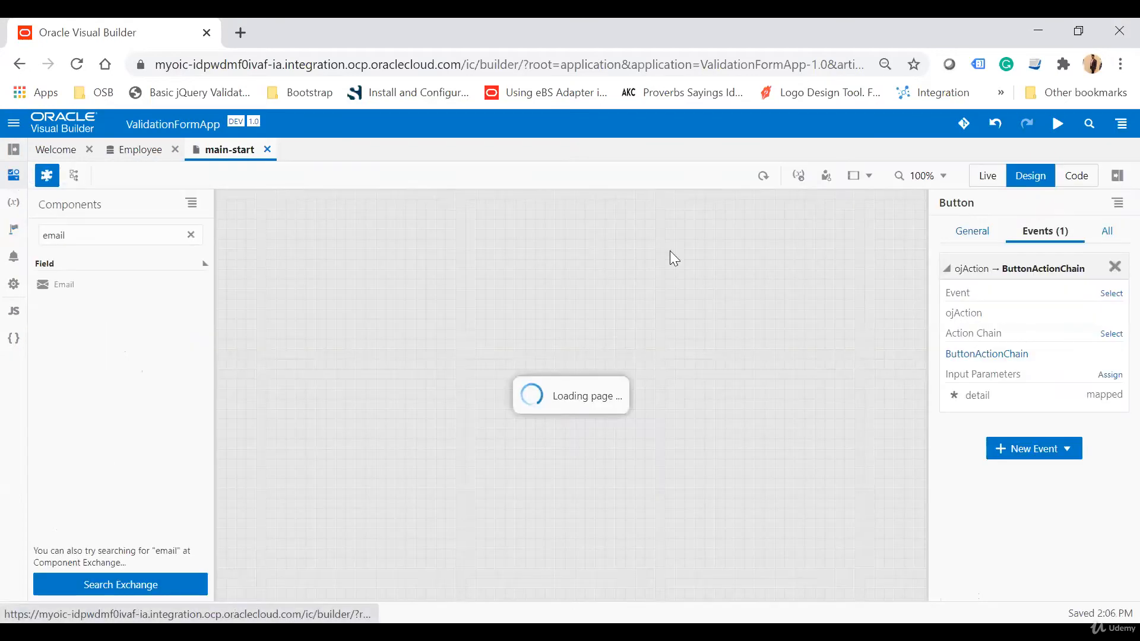
click(1058, 123)
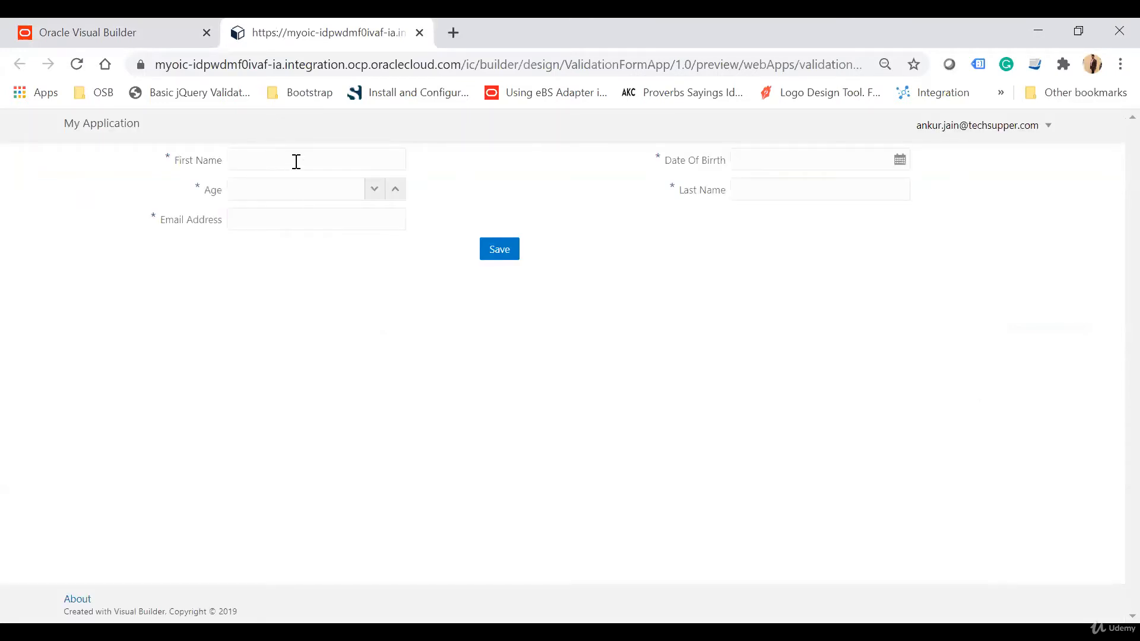
mouse_move(168, 158)
click(314, 165)
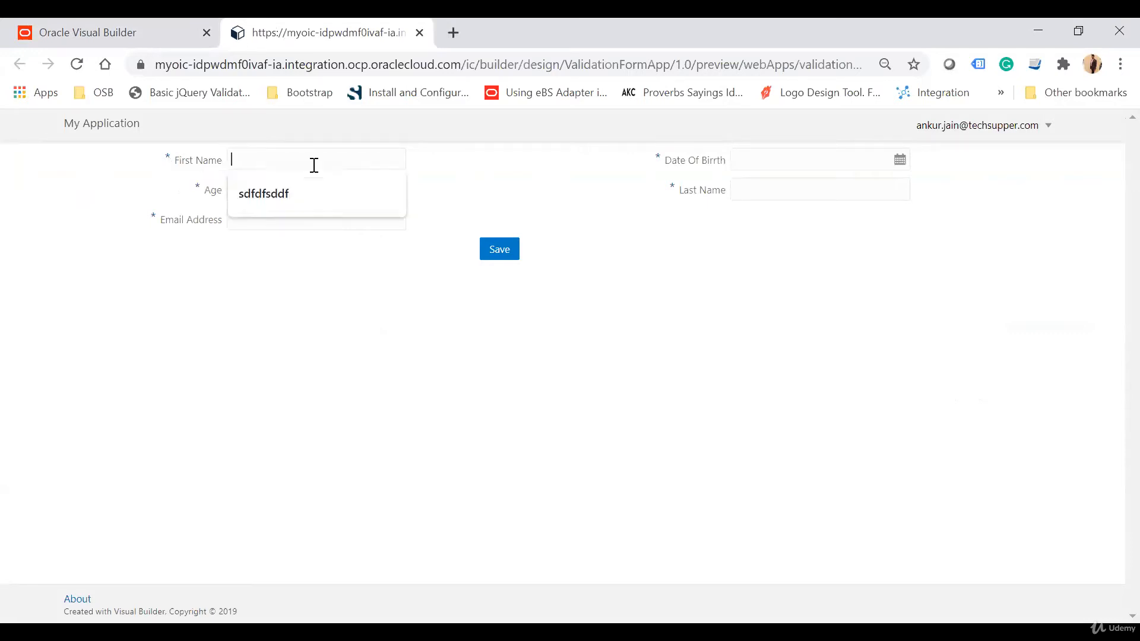
text(Ankur)
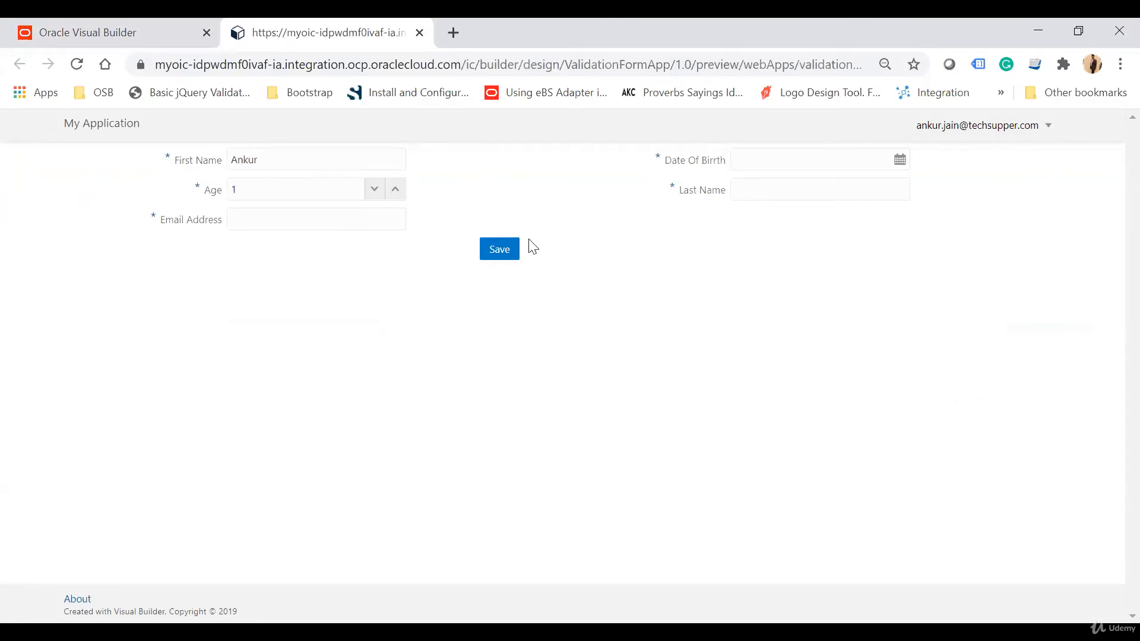
text(33)
key(Tab)
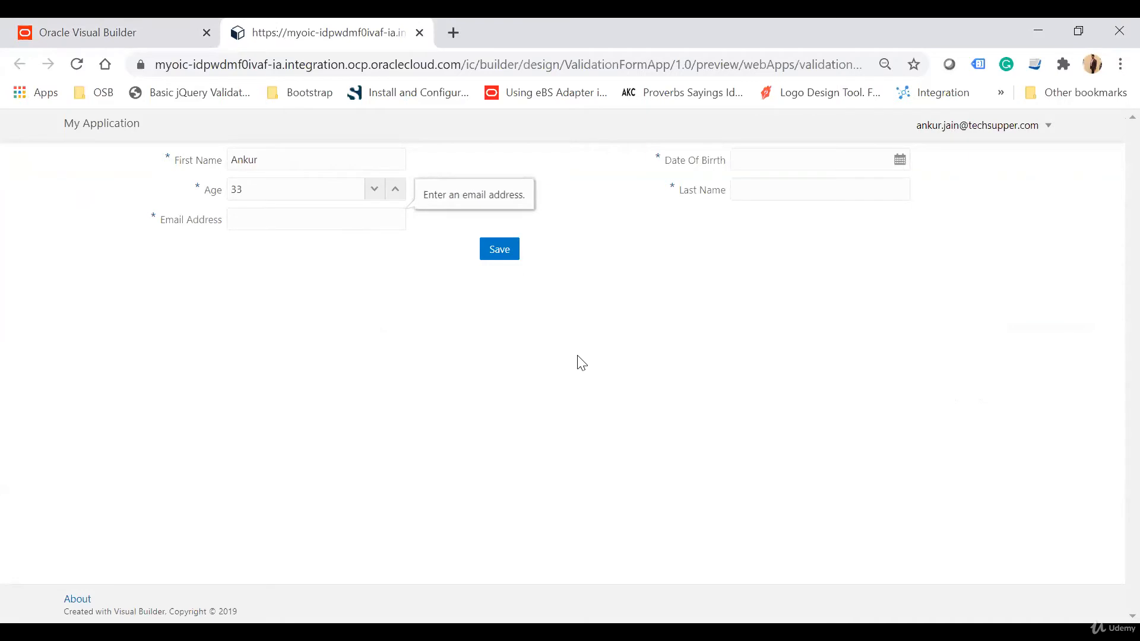
click(280, 217)
click(504, 250)
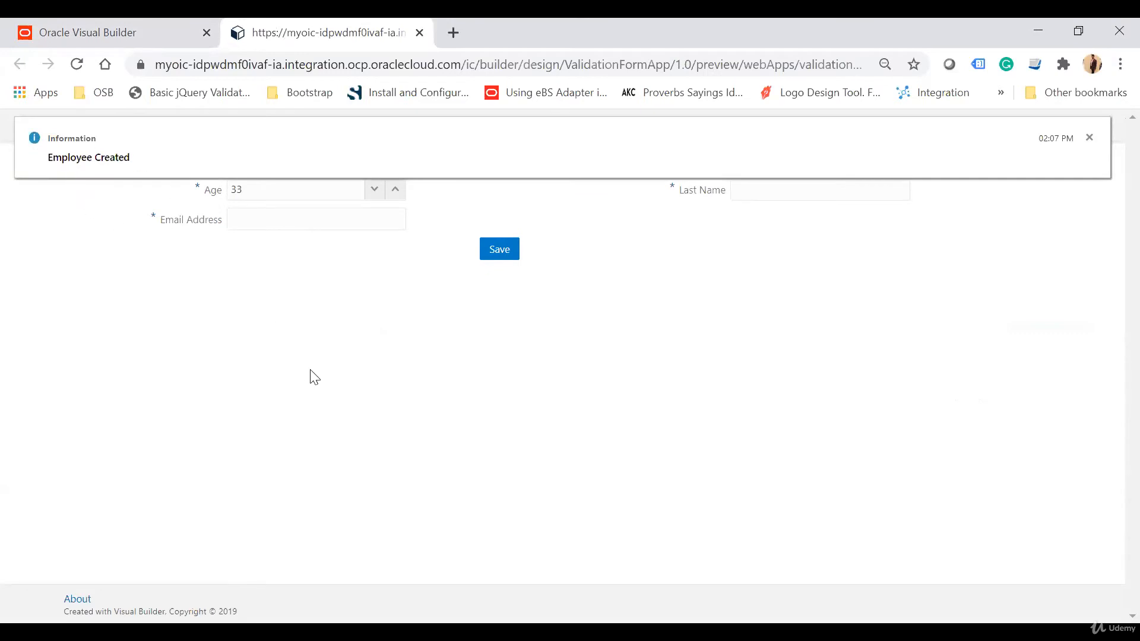
click(1090, 137)
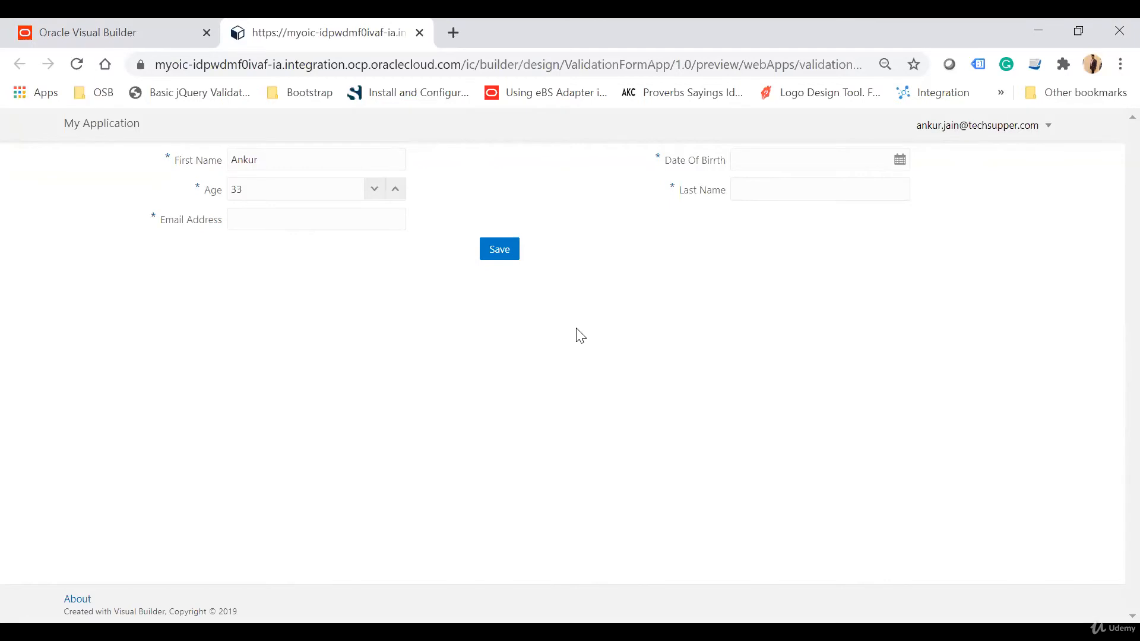
Review the rows stored in the Employee business object's data.
click(31, 23)
click(141, 153)
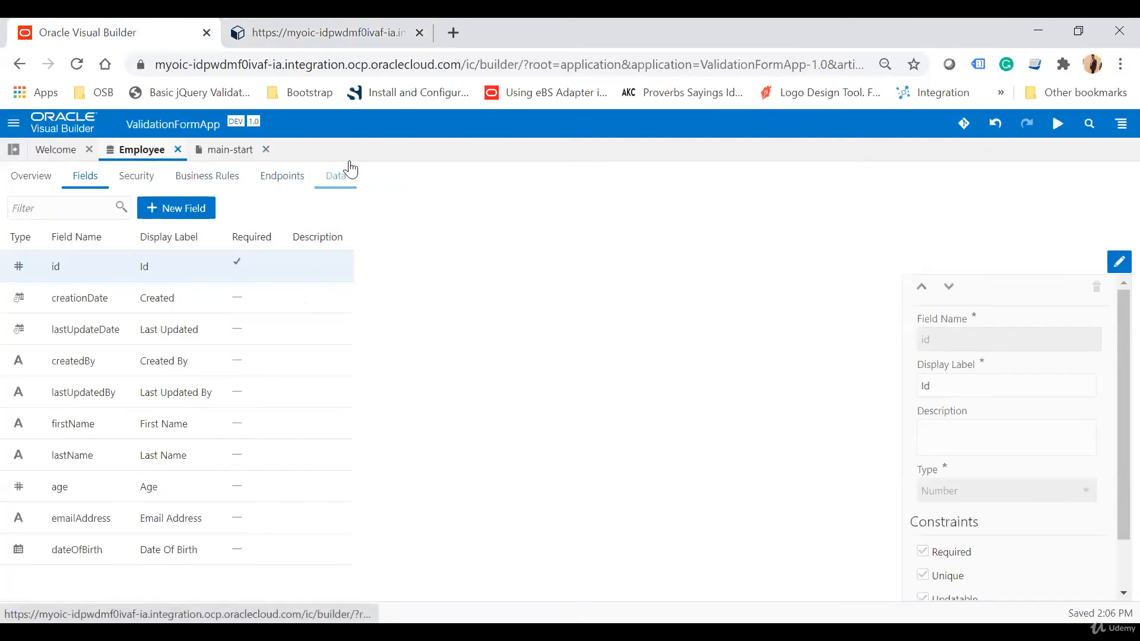
click(336, 176)
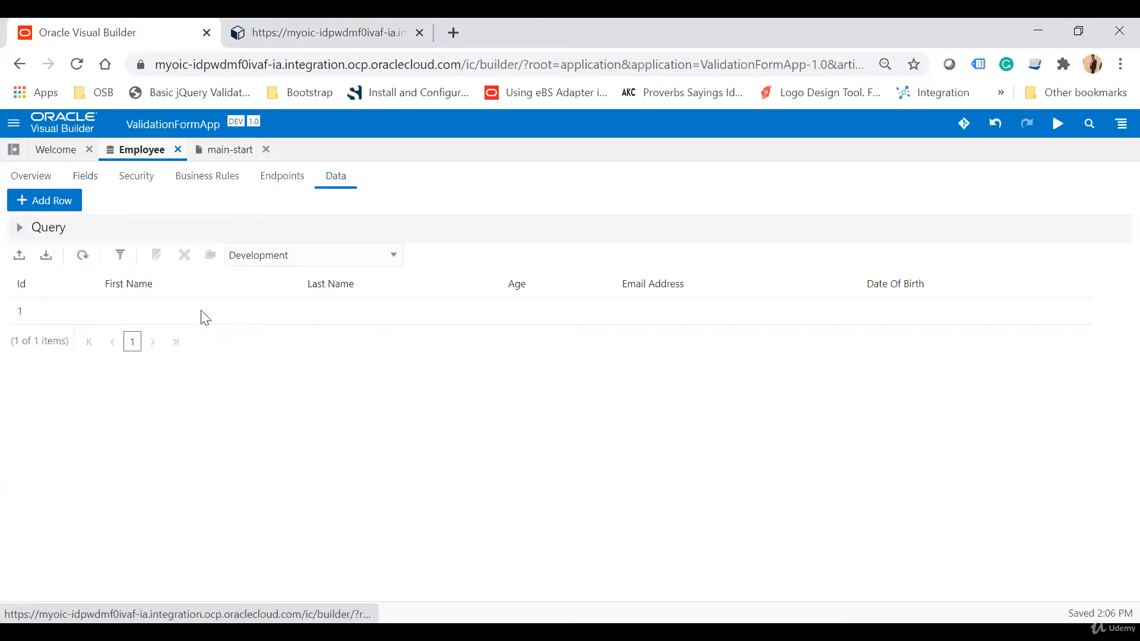
click(80, 256)
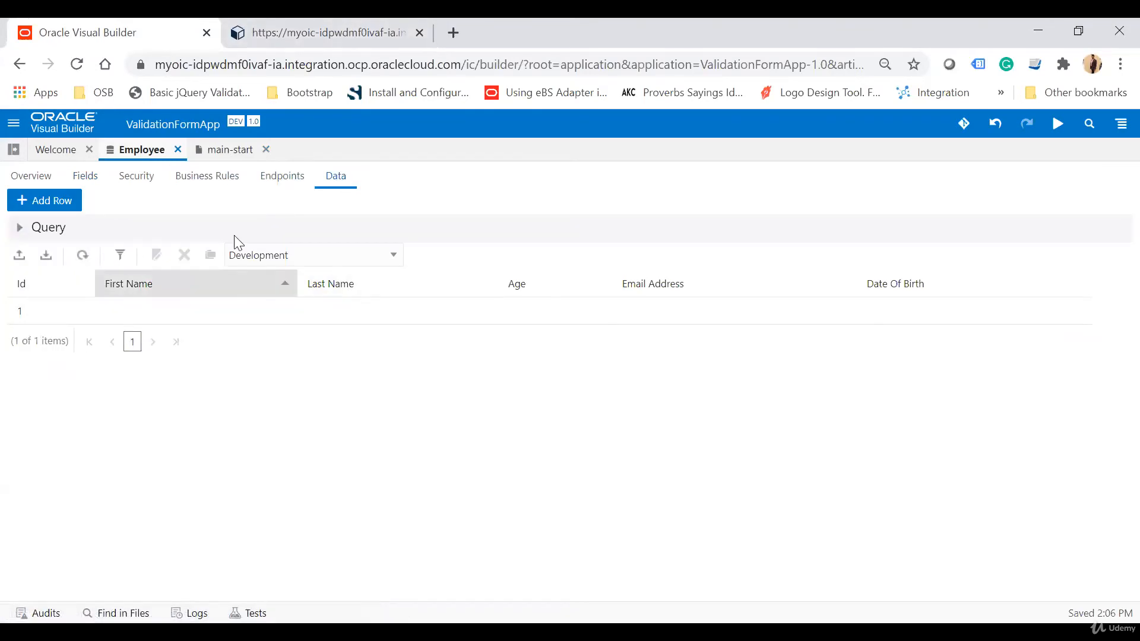
Bind the First Name field's value to the CreateEmployeeVar firstName variable.
click(229, 153)
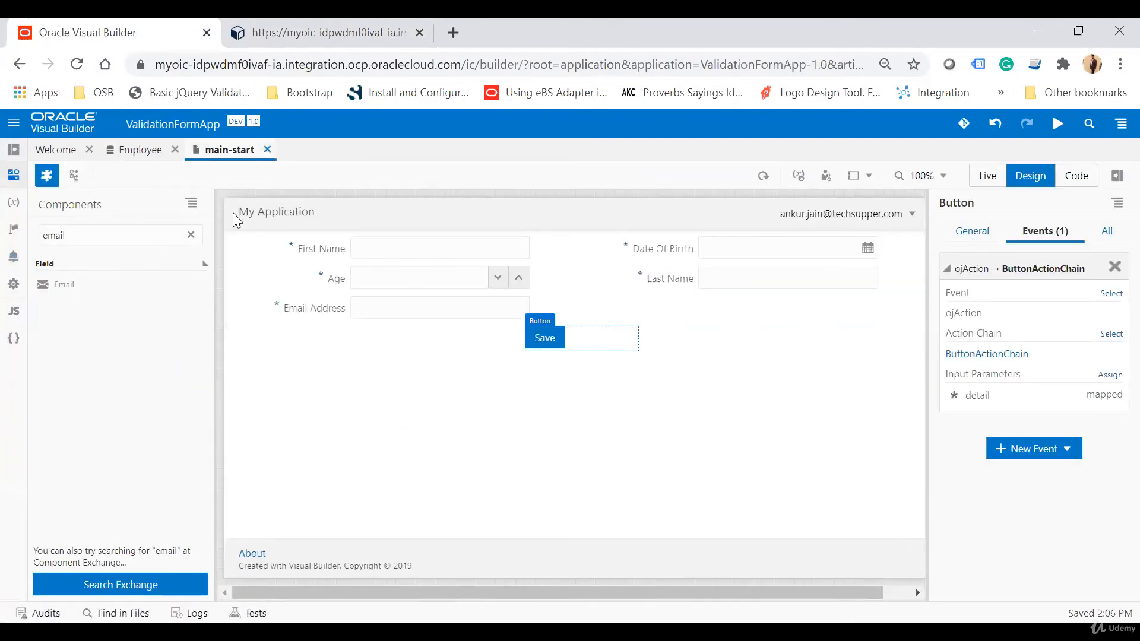
click(426, 260)
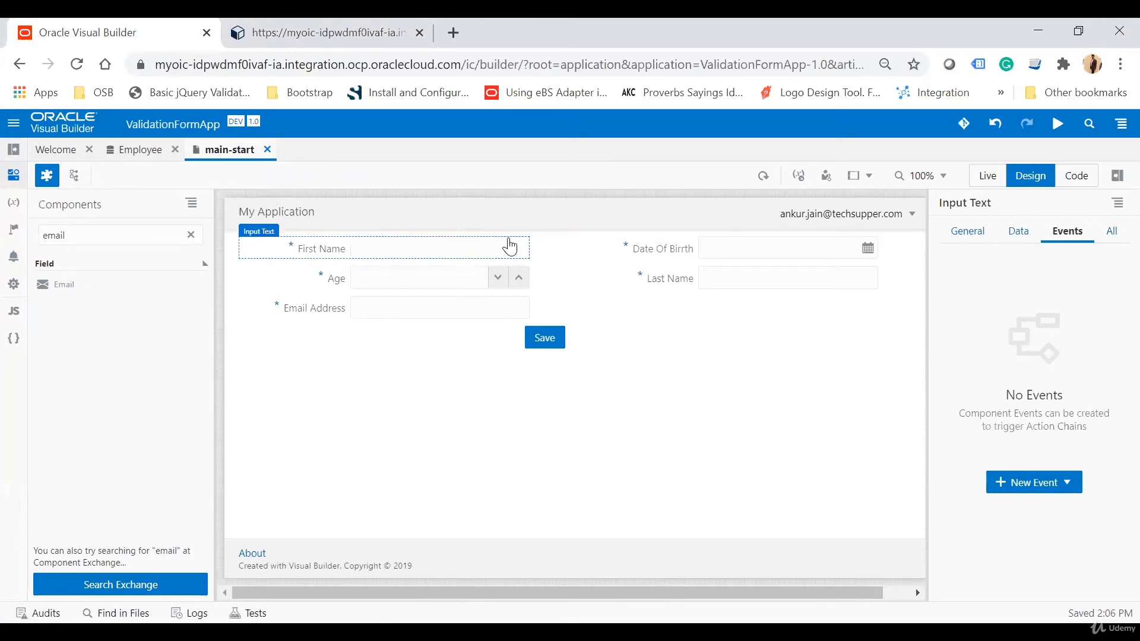
click(1019, 231)
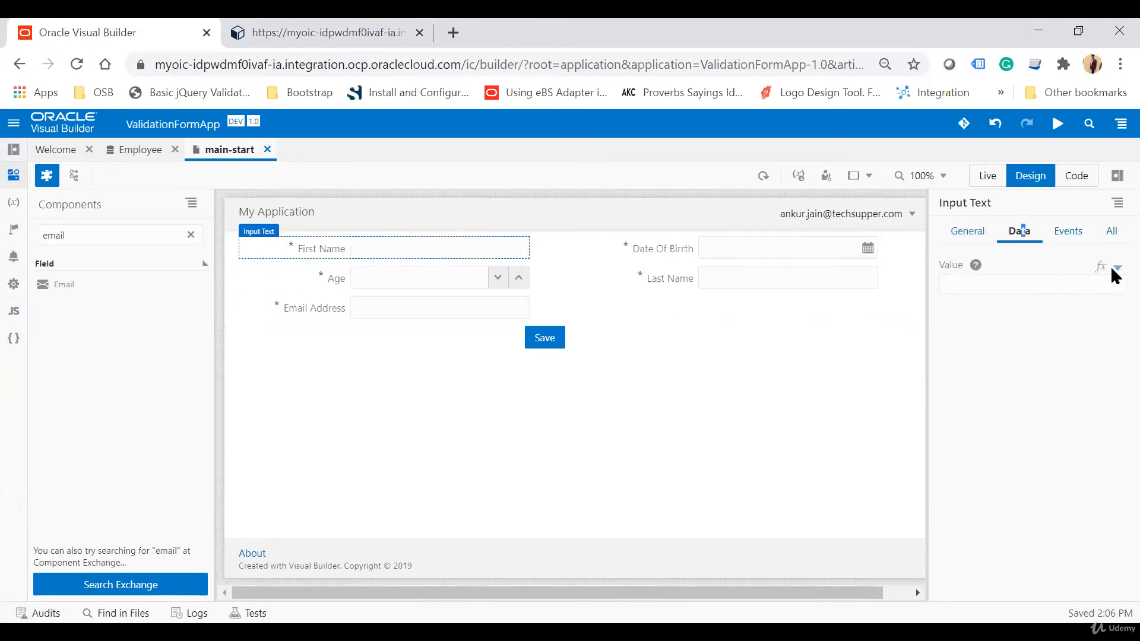
click(1113, 268)
click(909, 365)
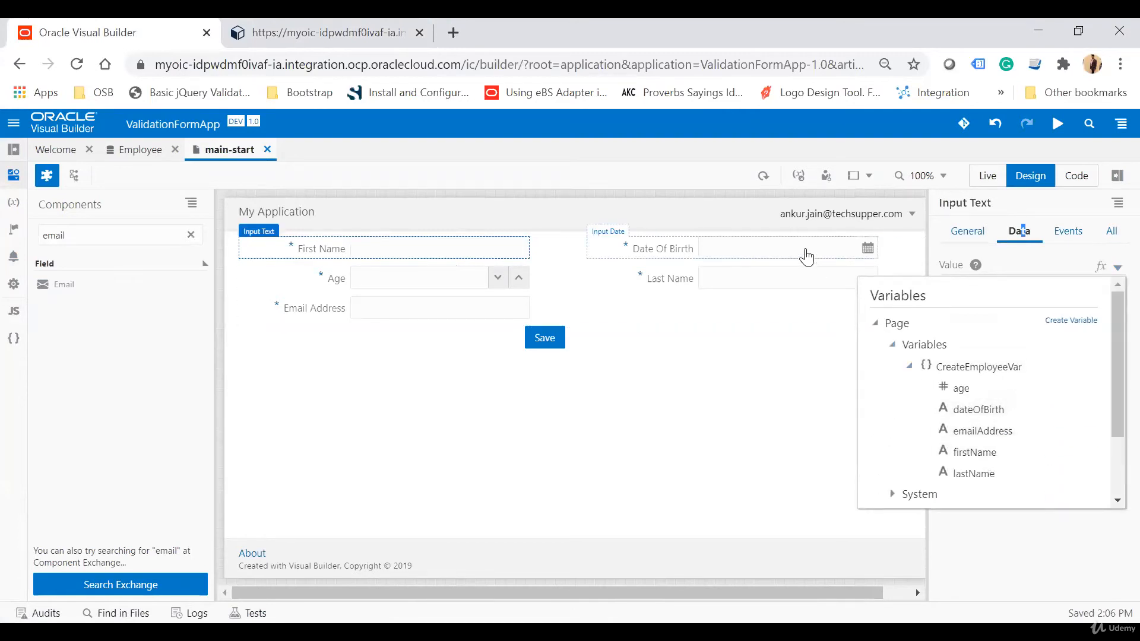
click(971, 453)
Bind the Date Of Birth field's value to the CreateEmployeeVar dateOfBirth variable.
click(819, 255)
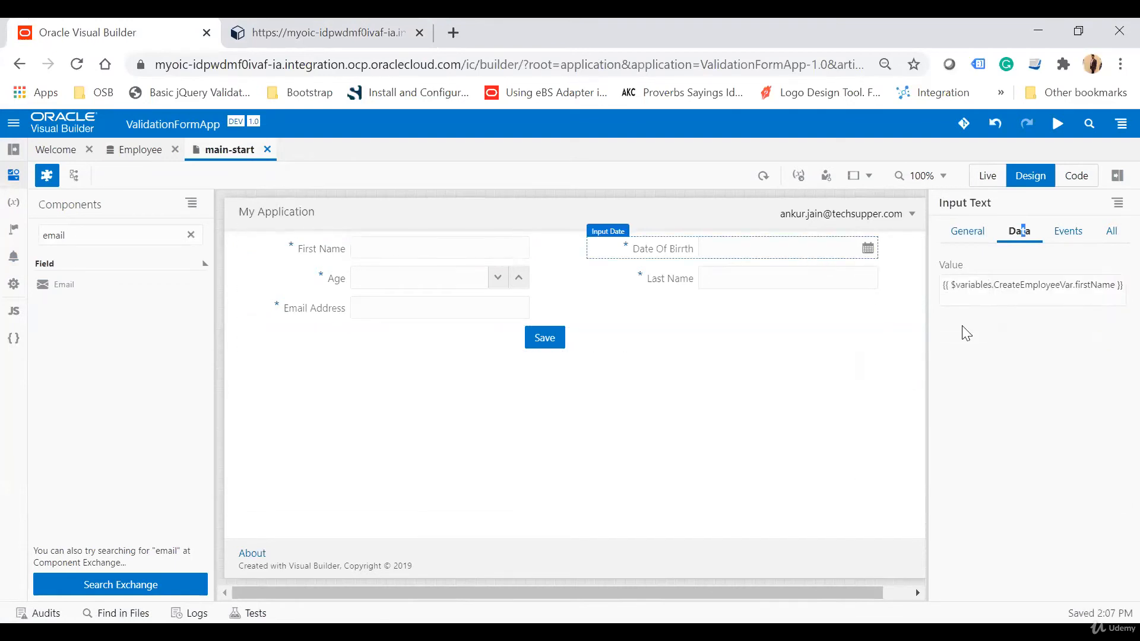
click(449, 252)
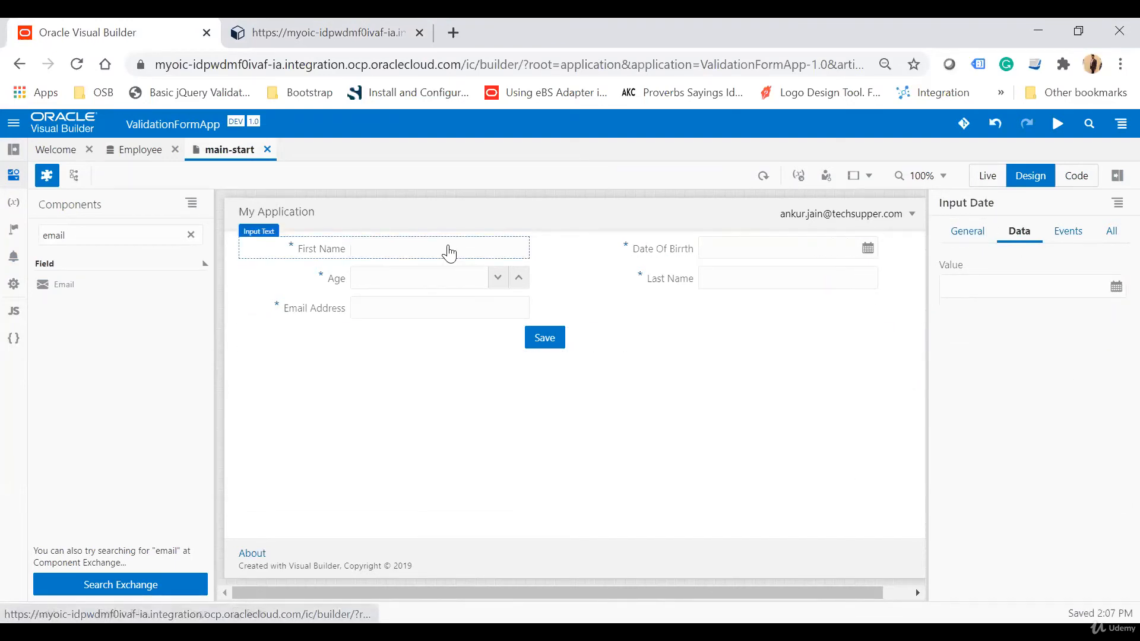
click(720, 250)
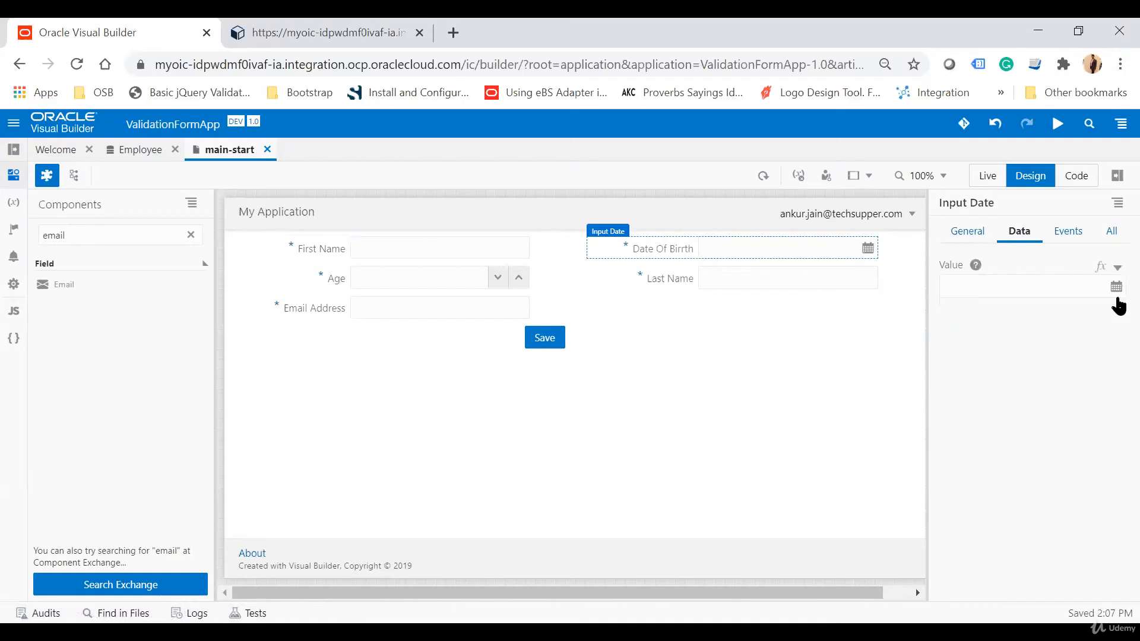
click(1116, 269)
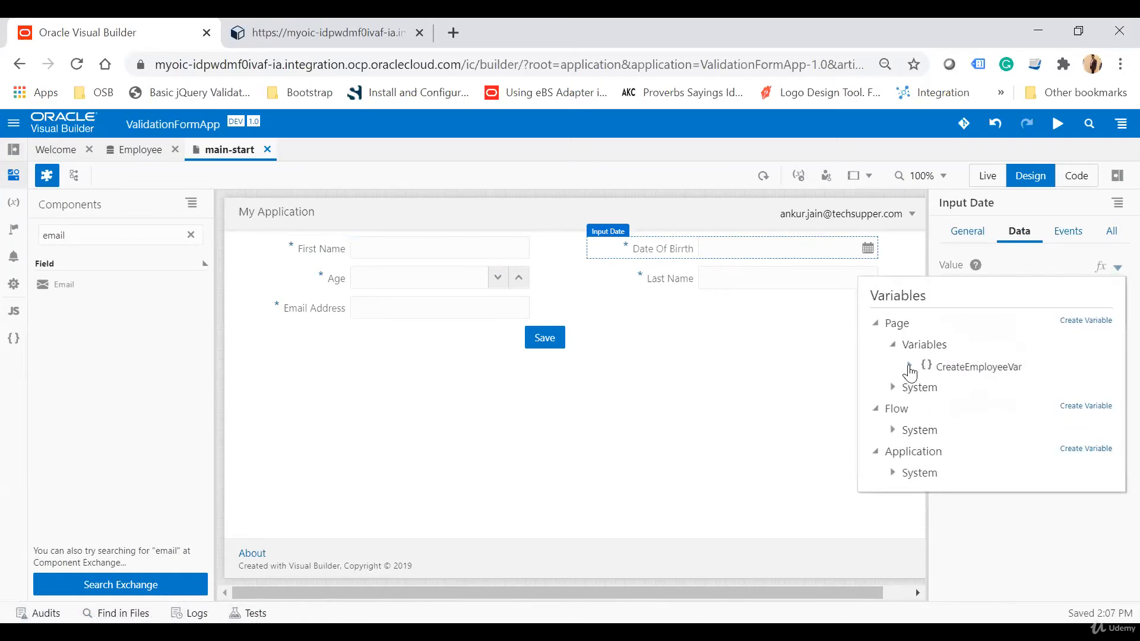
click(909, 366)
click(973, 411)
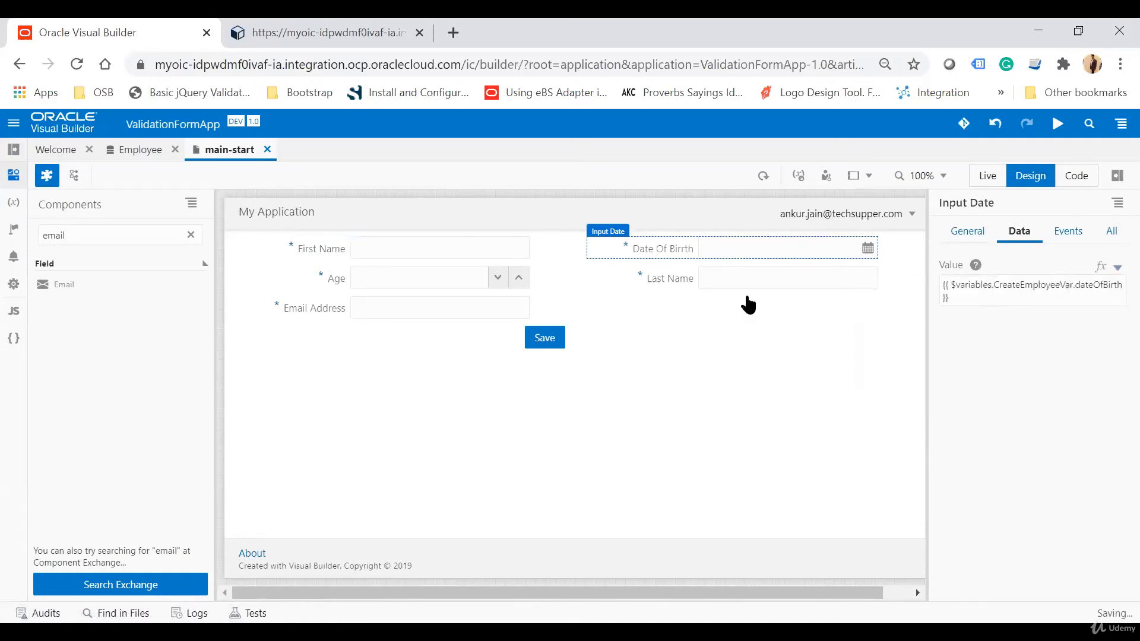
Bind the Last Name field to CreateEmployeeVar lastName and the Age field to CreateEmployeeVar age.
click(720, 291)
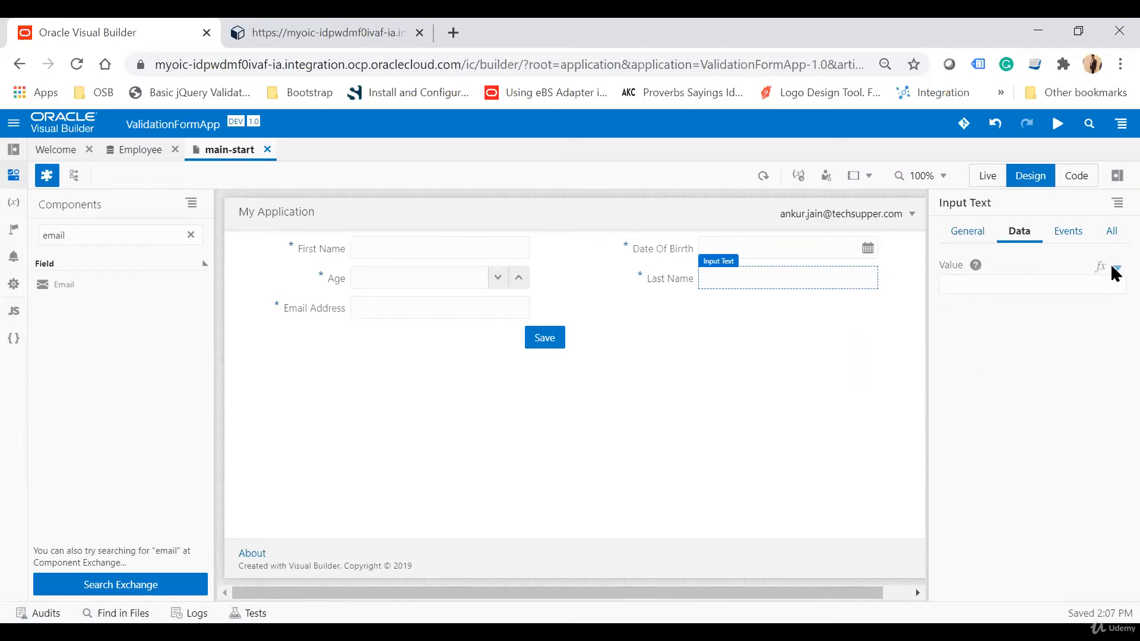
click(1116, 268)
click(909, 366)
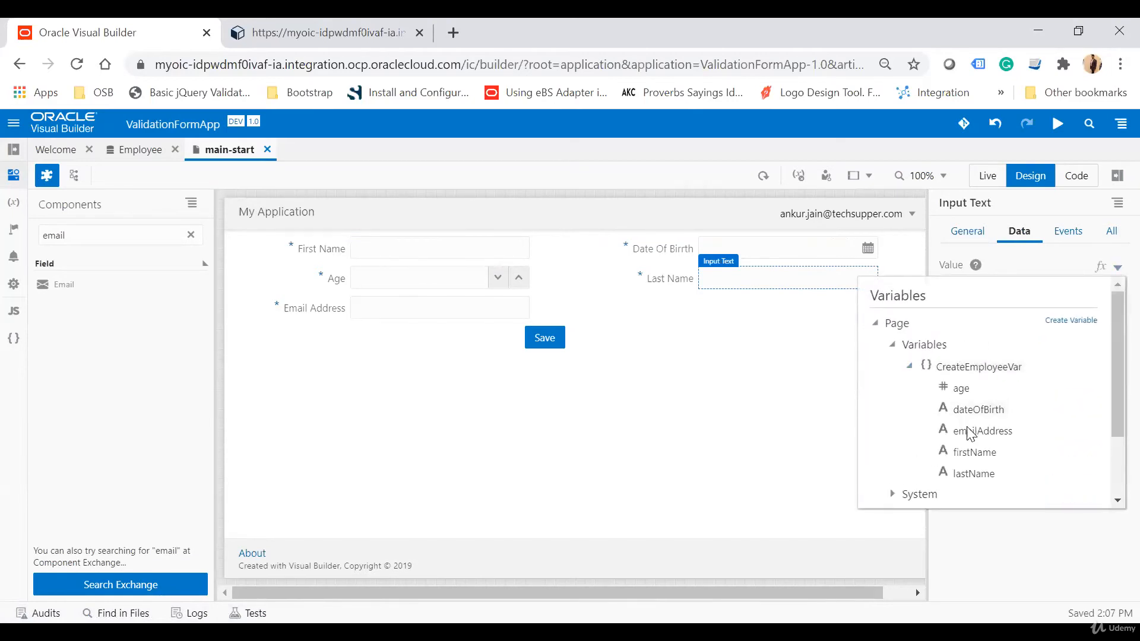
click(974, 473)
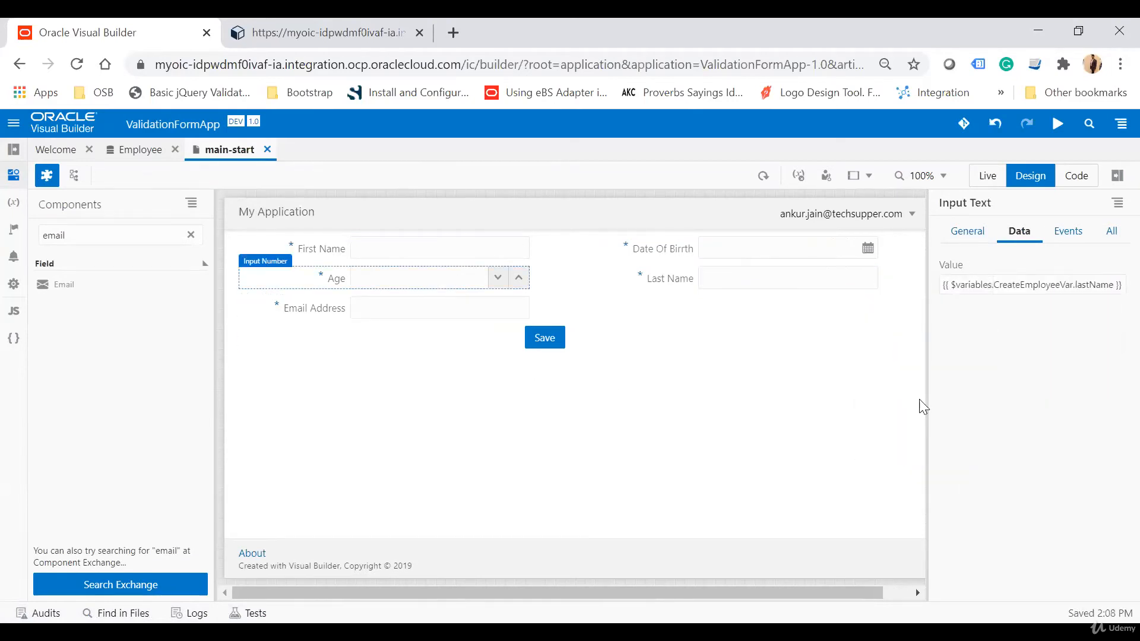
click(1116, 268)
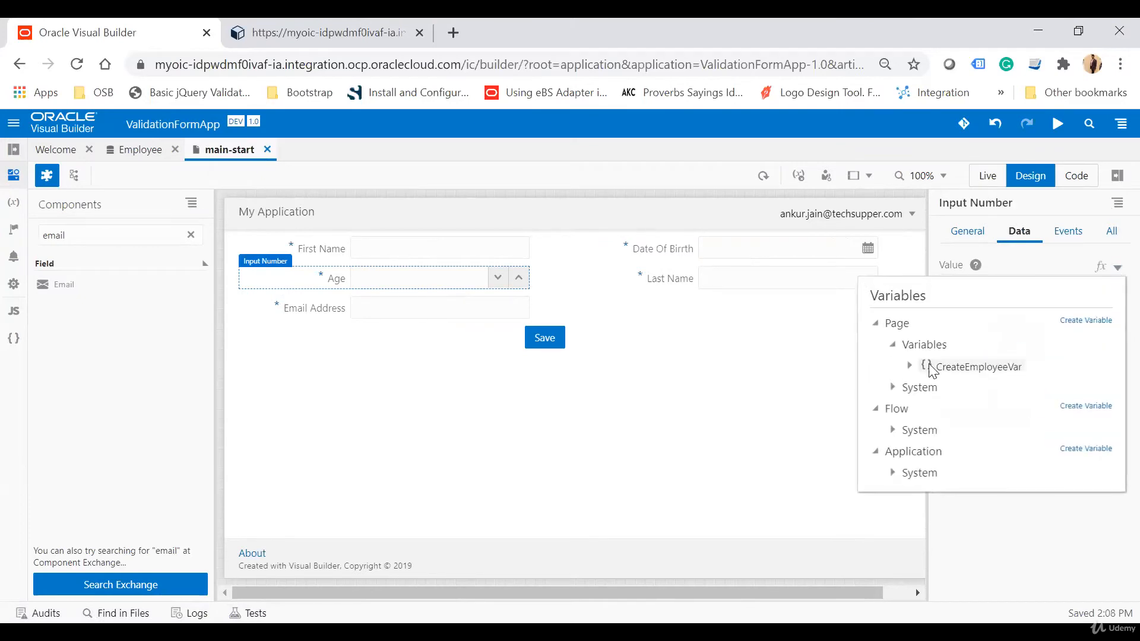
click(908, 365)
click(957, 391)
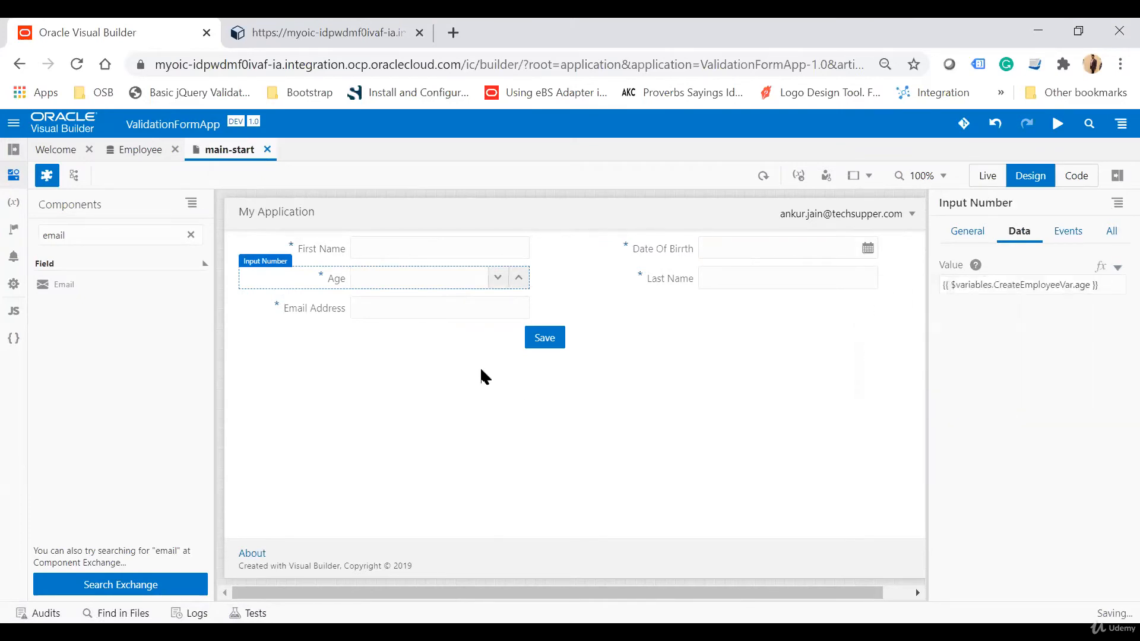
Bind the Email Address field's value to the CreateEmployeeVar emailAddress variable.
click(457, 319)
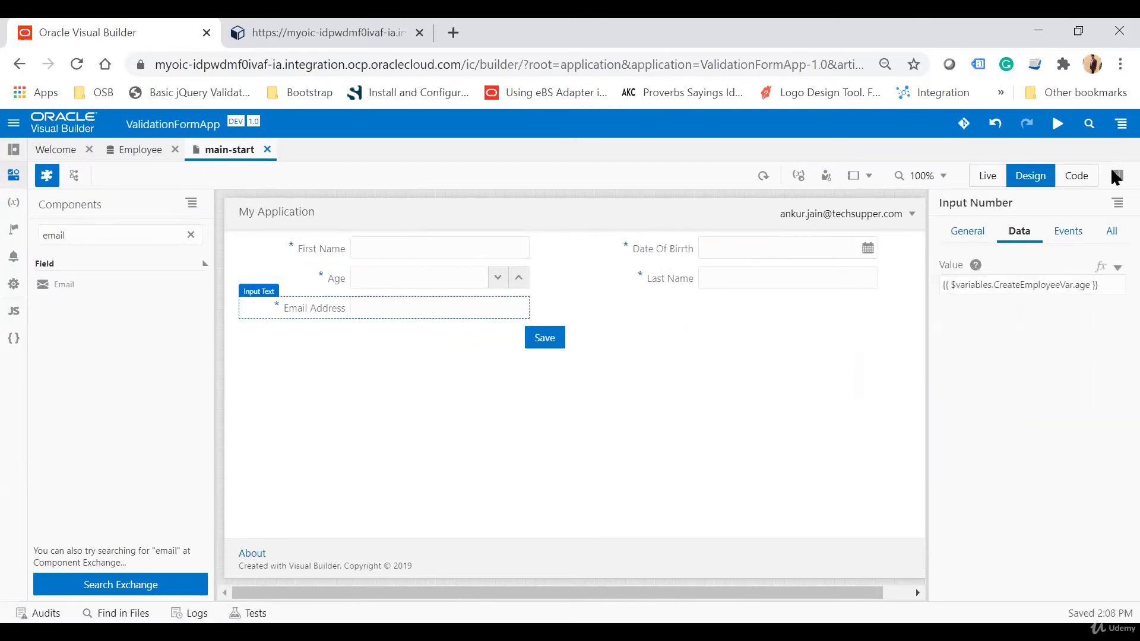
click(1115, 267)
click(960, 364)
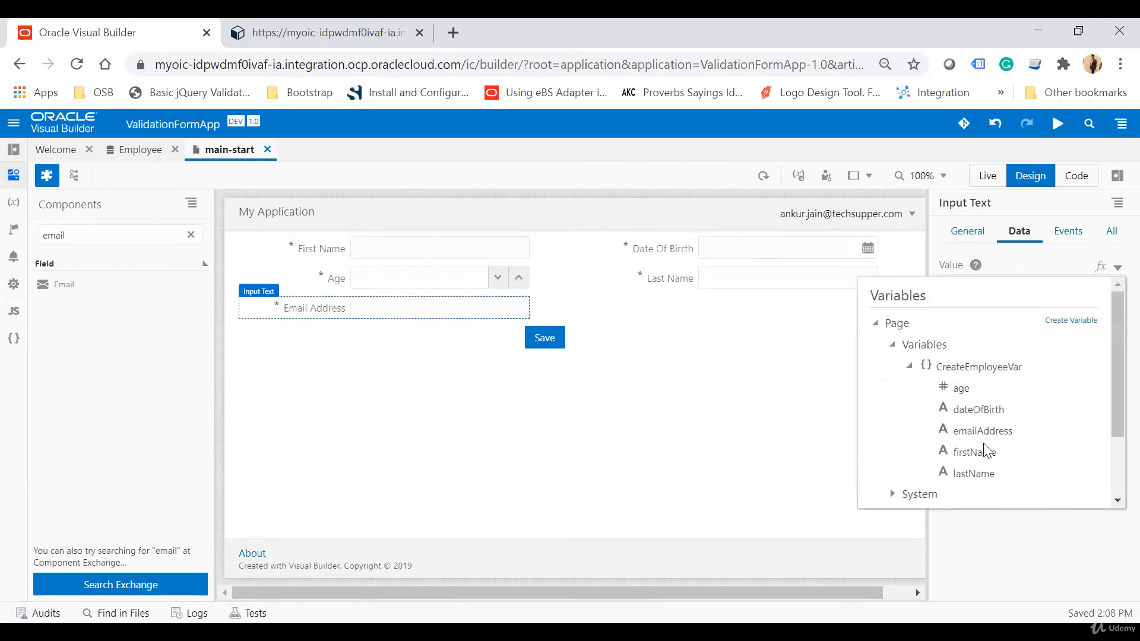
click(984, 432)
Preview the app and save the form with a first name and age 12.
click(1059, 125)
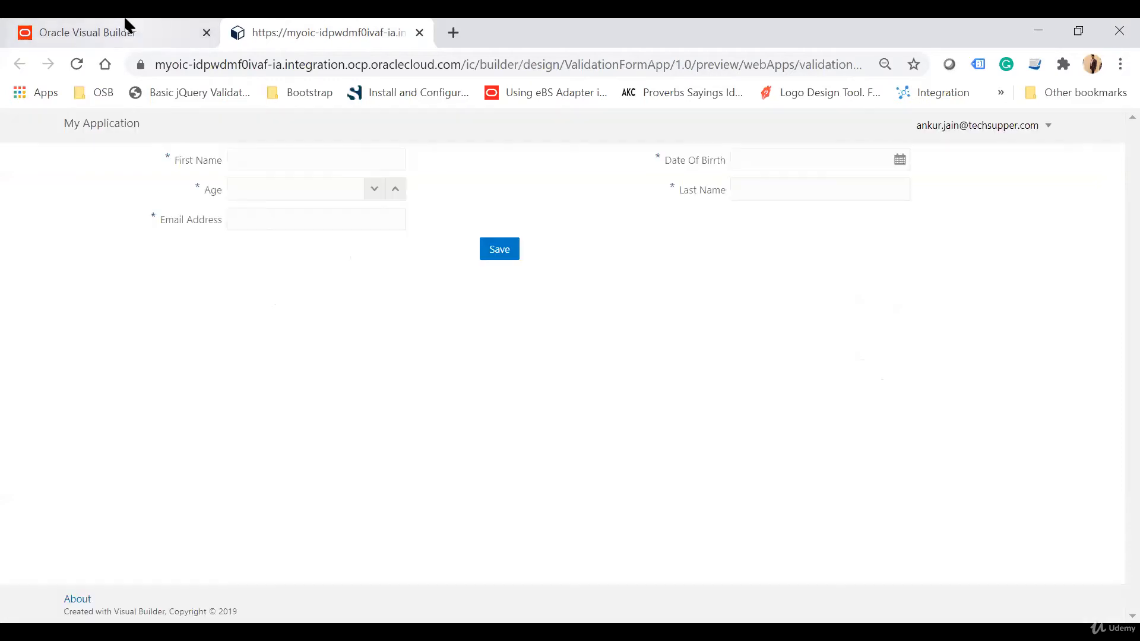
click(300, 168)
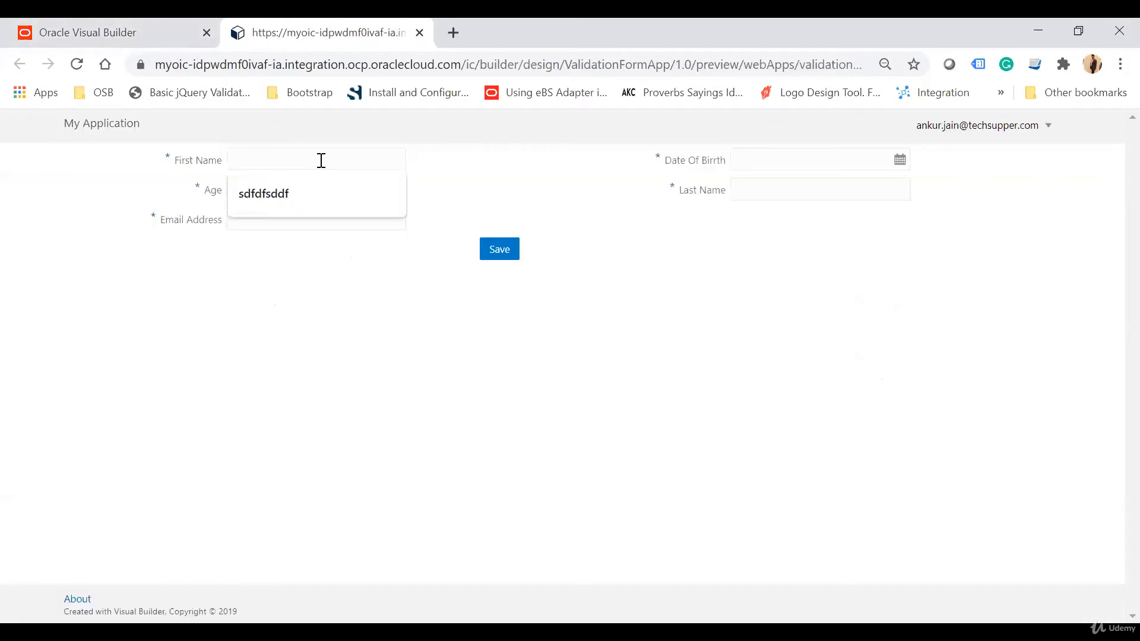
text(Ankur)
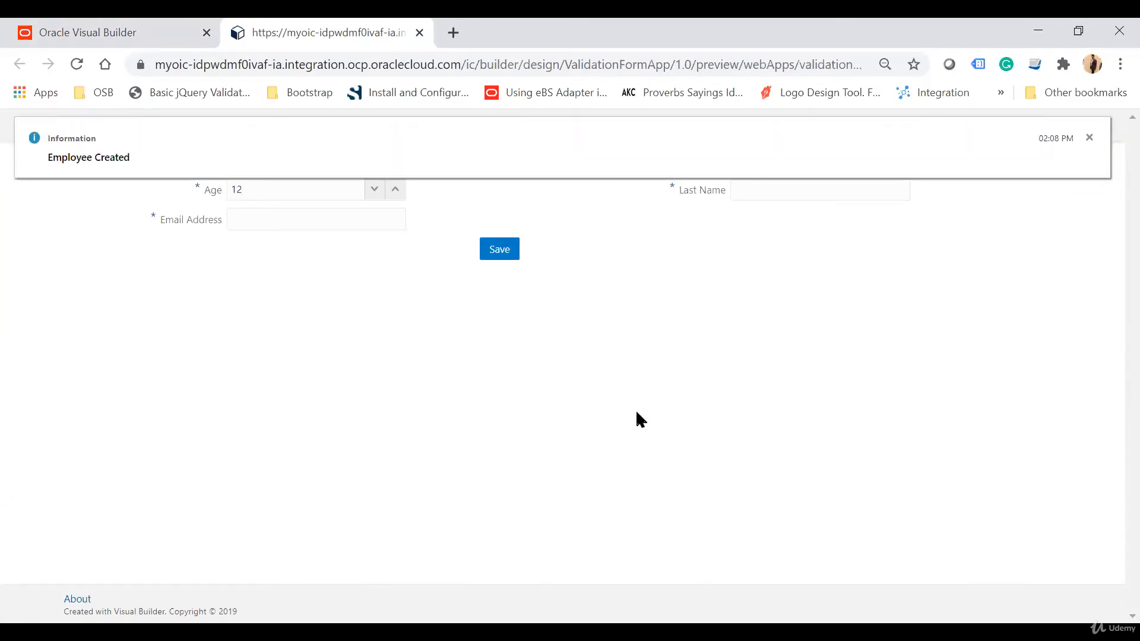
Check the Employee business object's data for the newly created row.
click(85, 29)
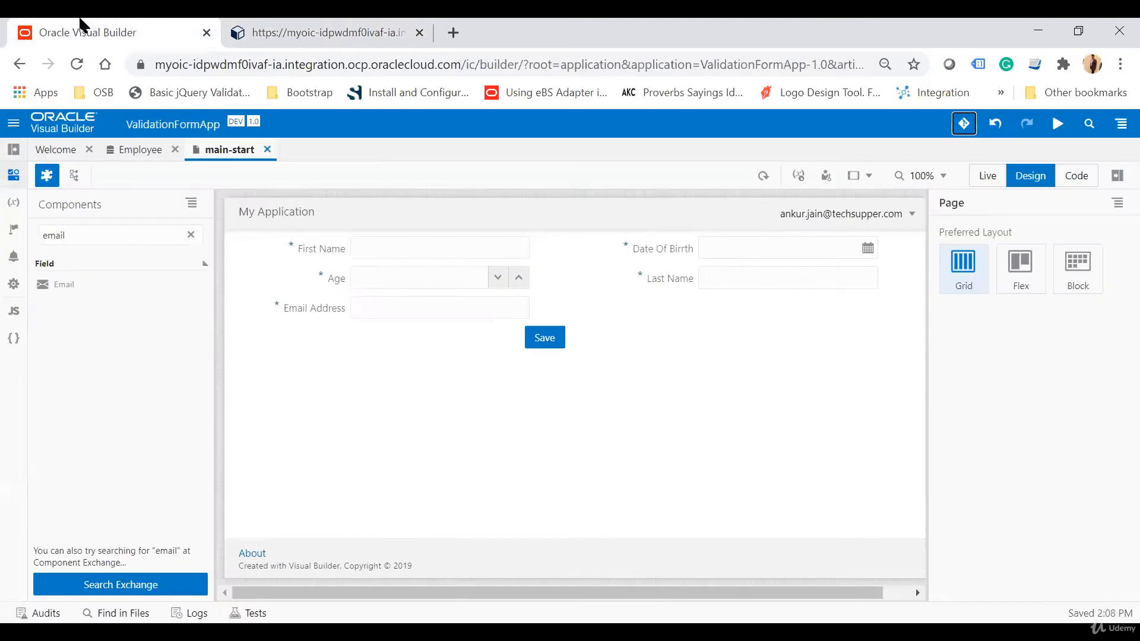
click(153, 148)
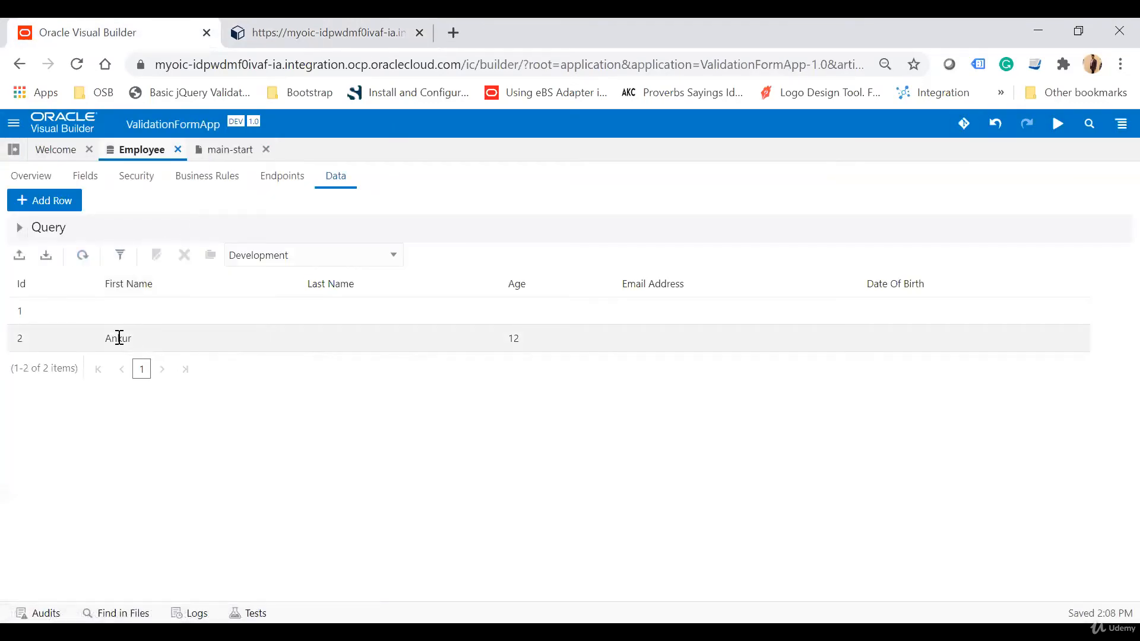
click(358, 24)
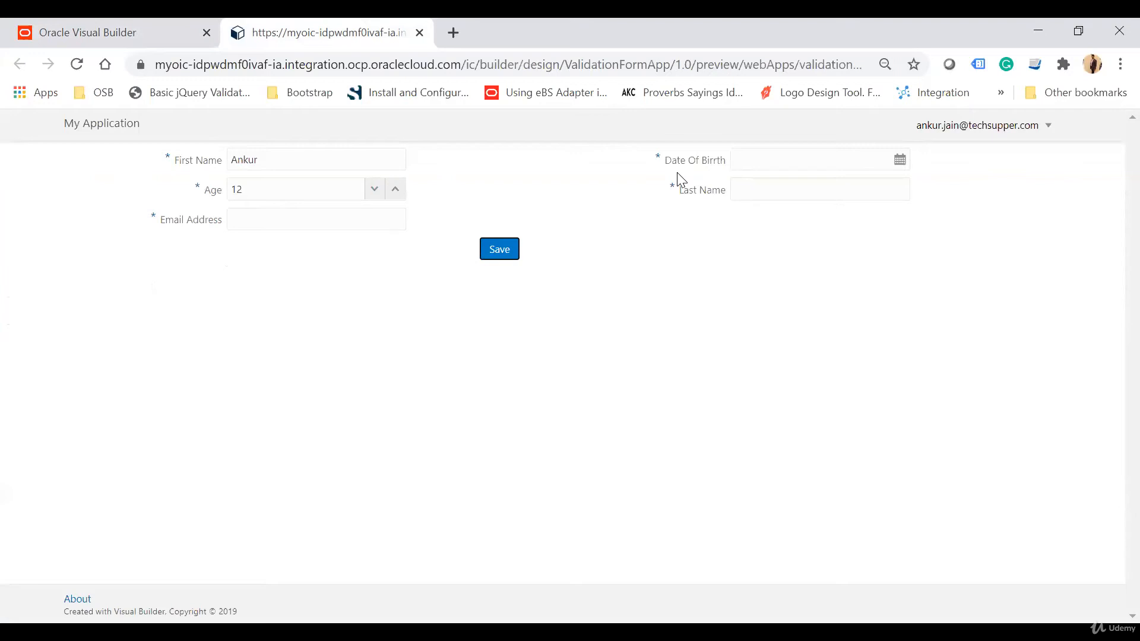
click(60, 27)
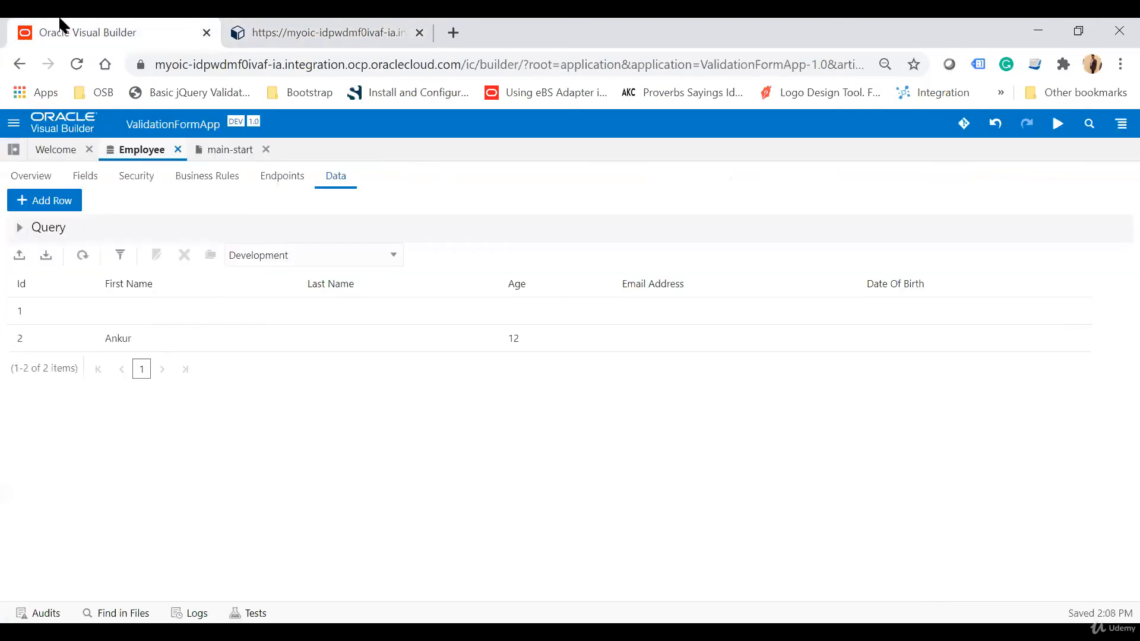
Insert an opening oj-validation-group tag with id "UserForm" above the form's div in the main-start page code.
click(214, 150)
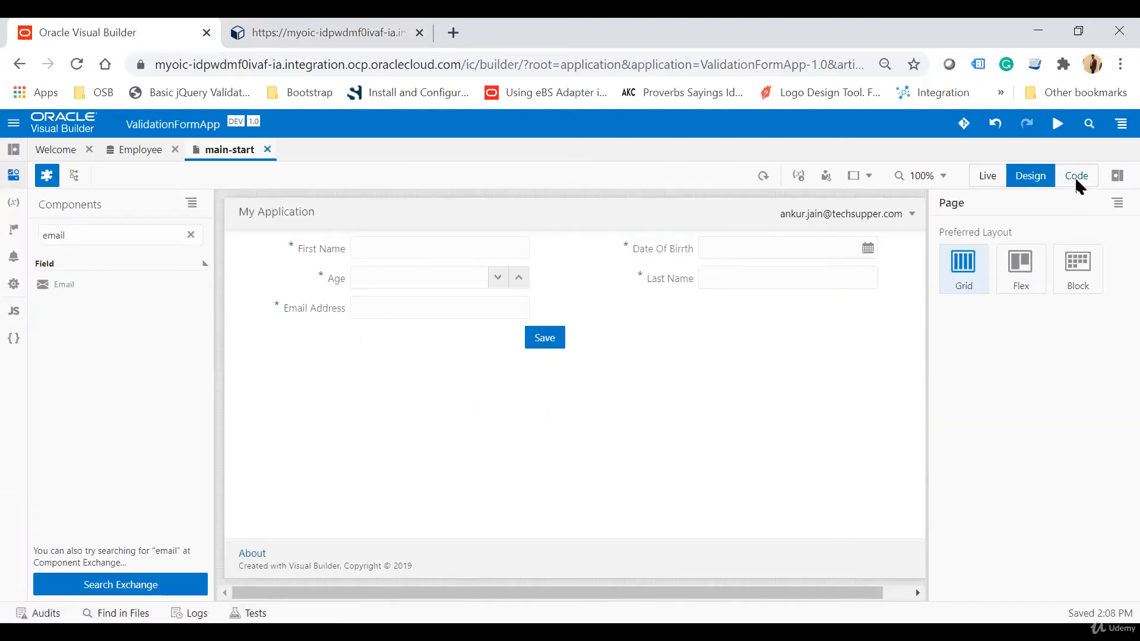
click(1075, 177)
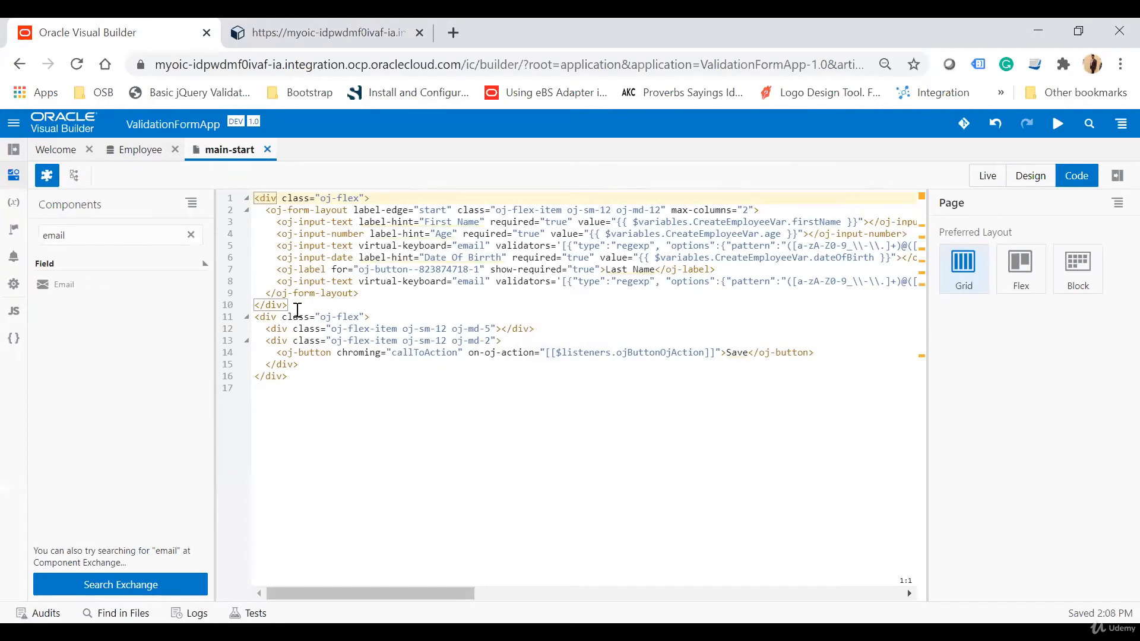
drag(297, 309, 262, 248)
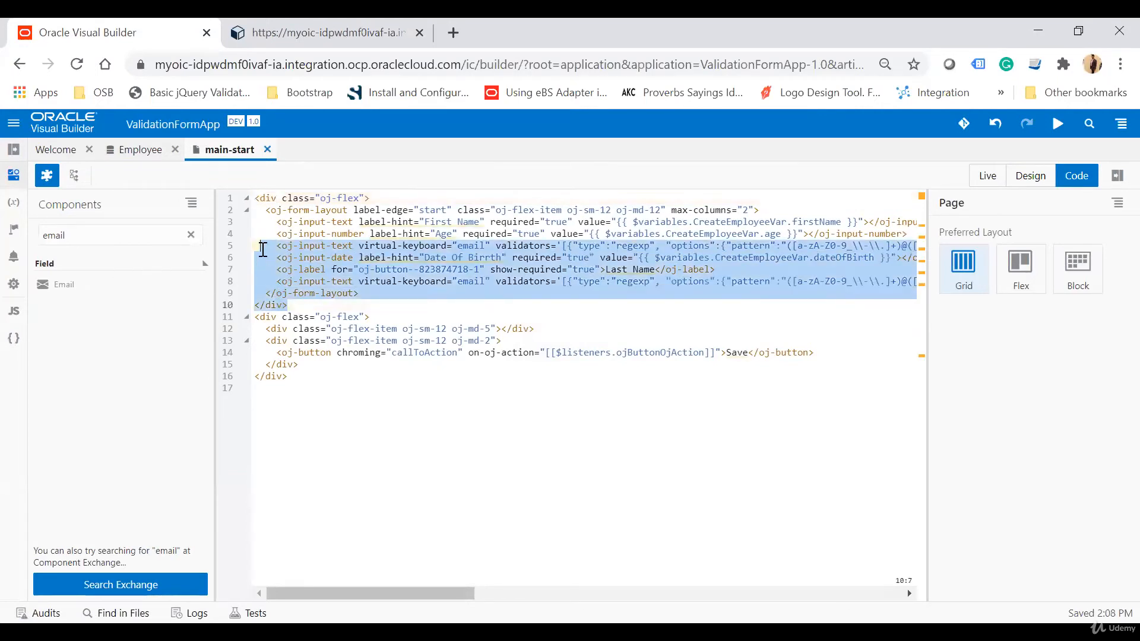
click(257, 203)
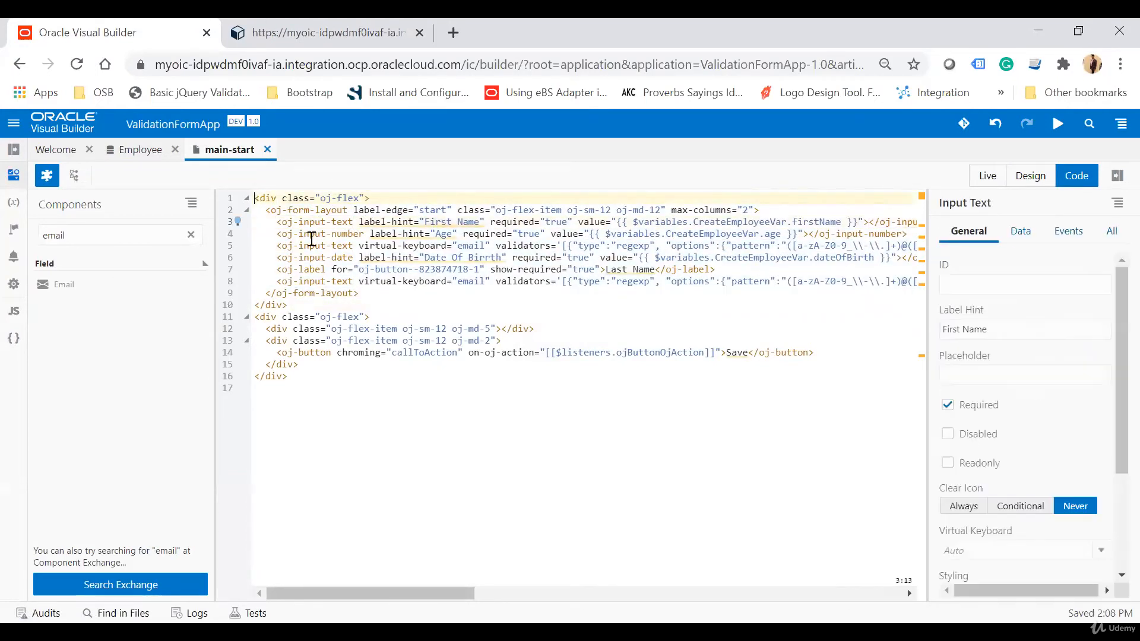
key(Return)
key(Up)
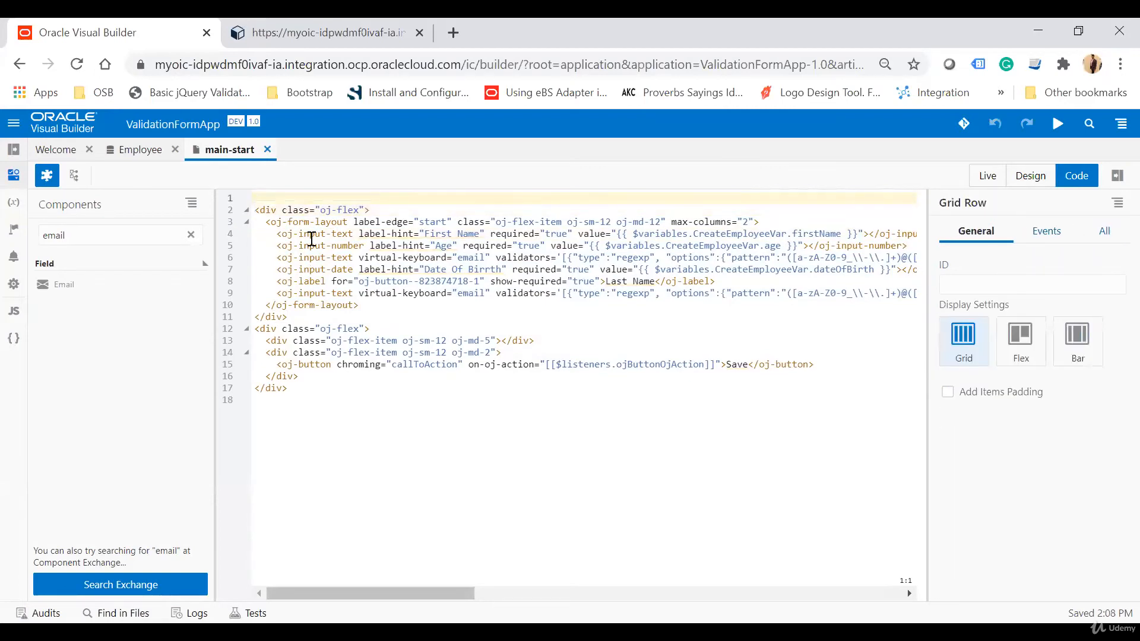
text(<oj-v>)
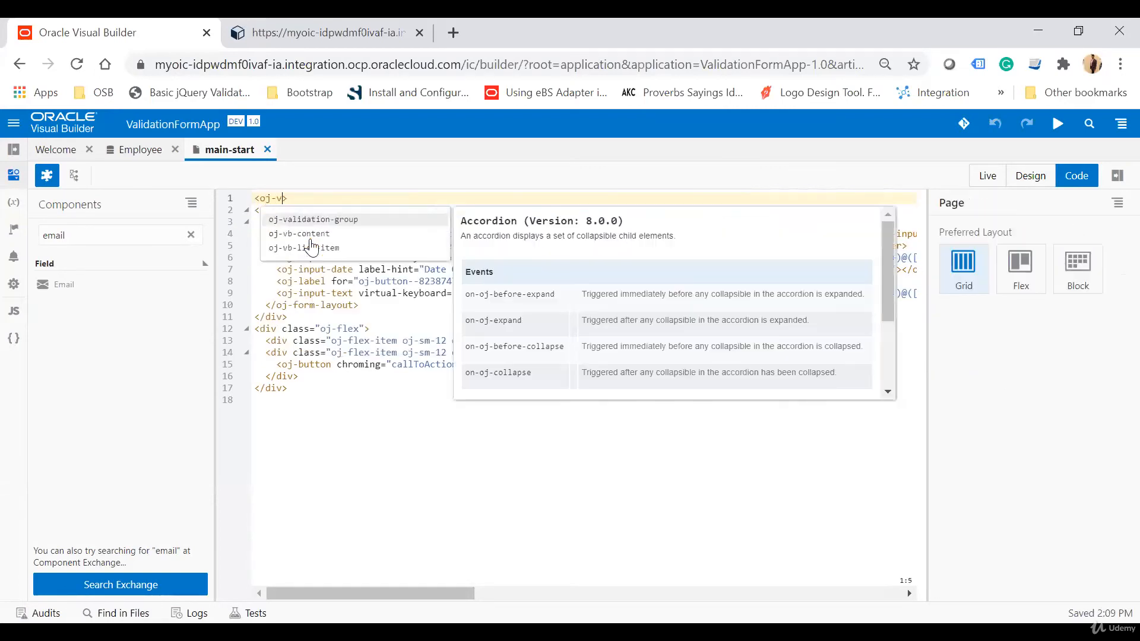
key(Return)
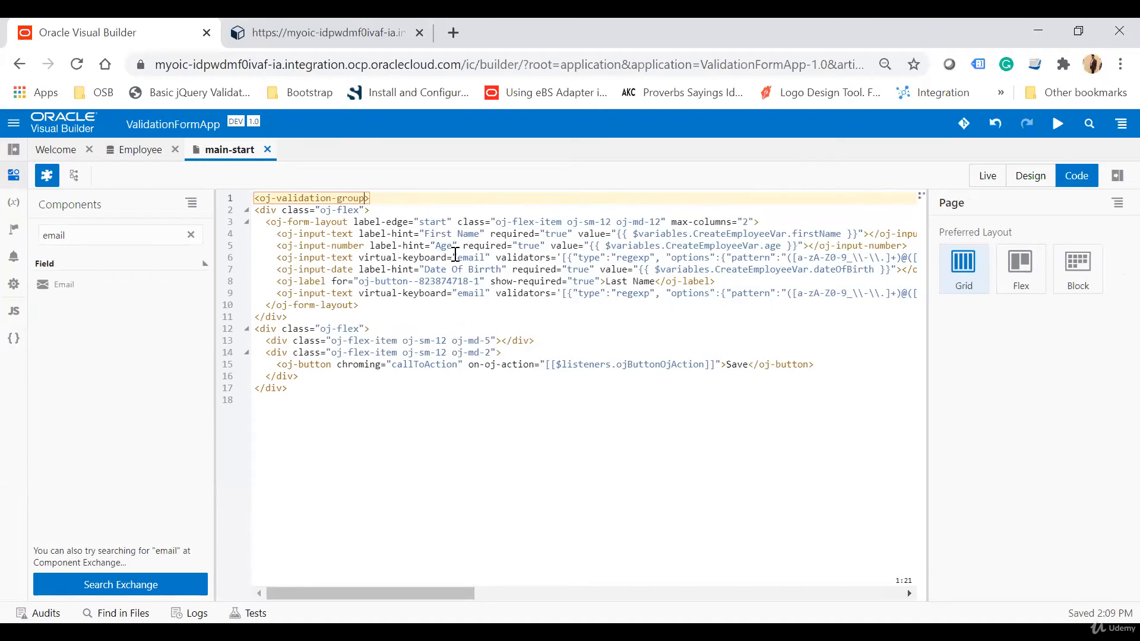
text(id =")
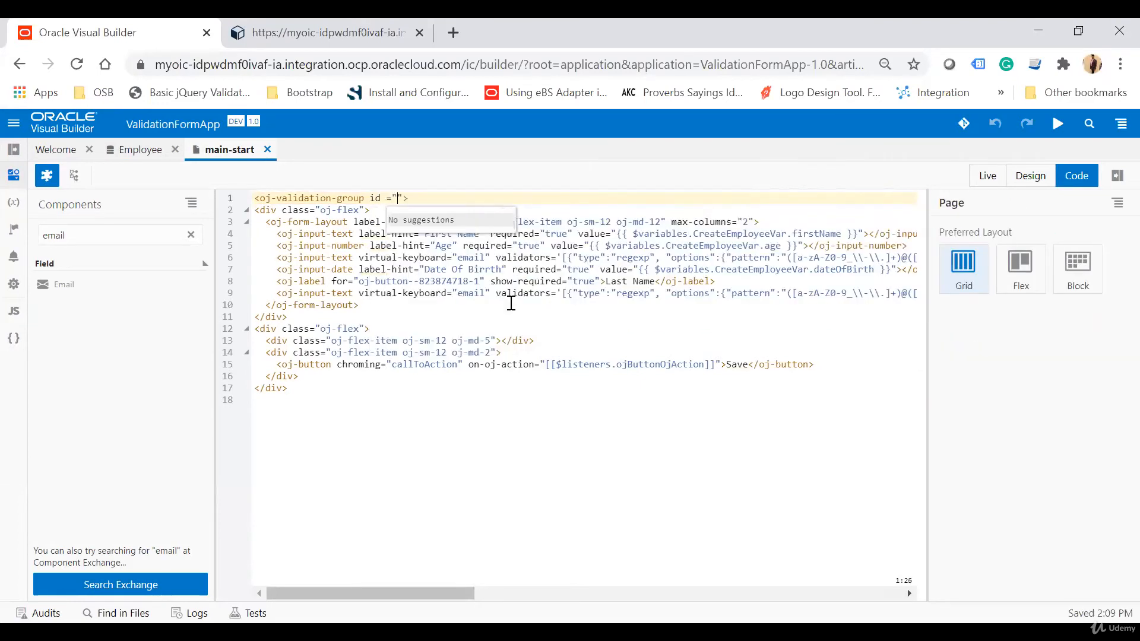
text(User)
Close the oj-validation-group tag right after the form's closing div.
click(298, 317)
key(Return)
text(</>)
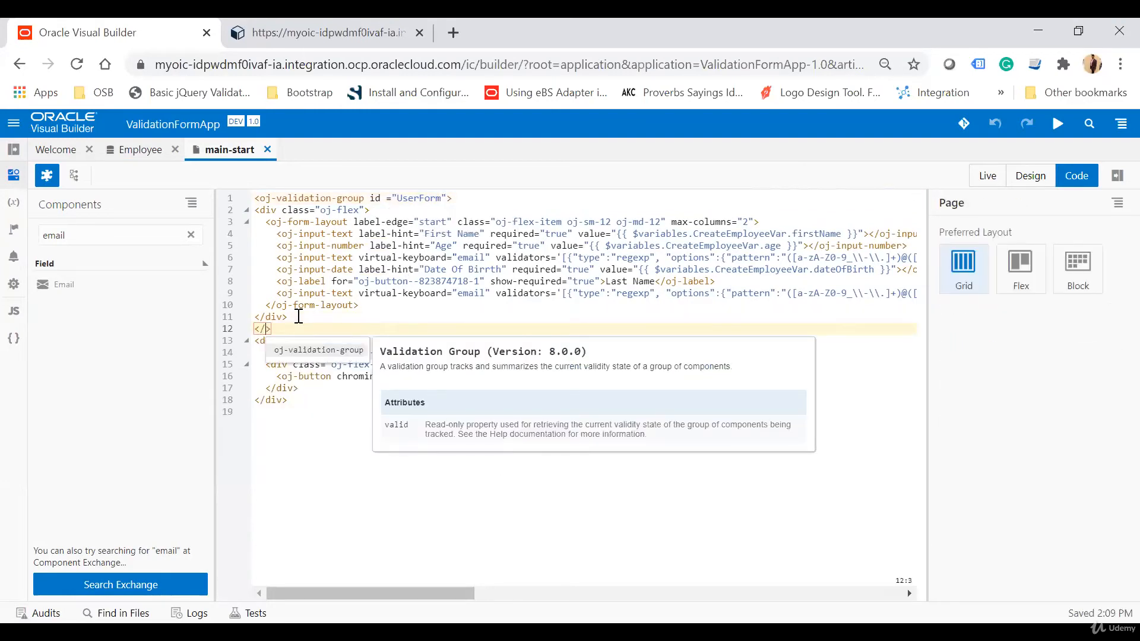
key(Return)
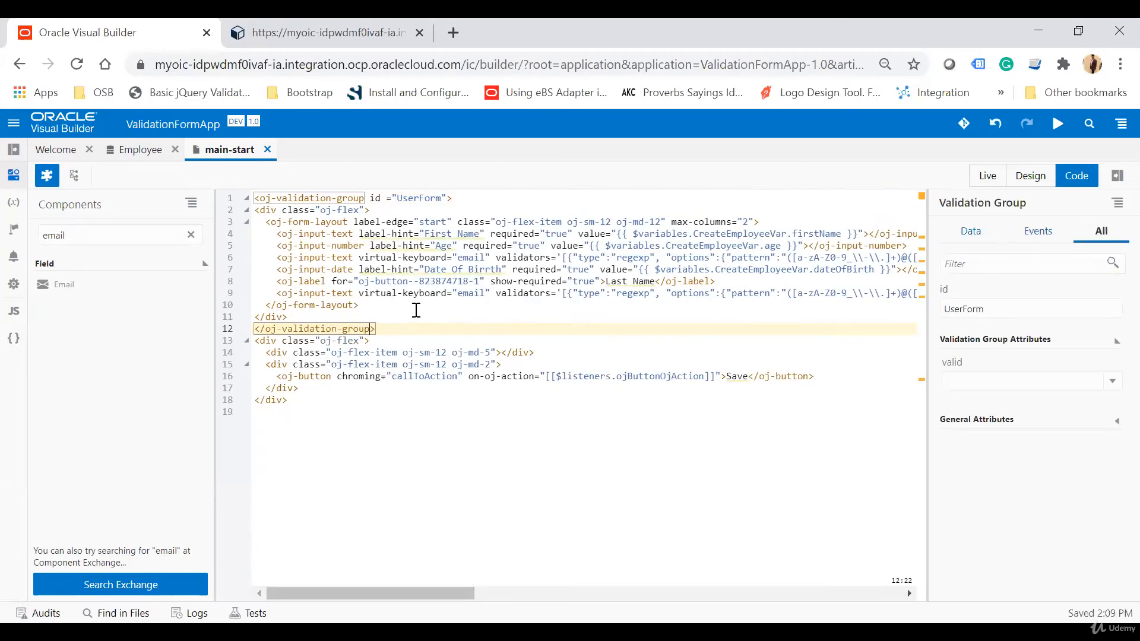
Examine the validation group tag and its id wrapping the form in the code, then return to the design view.
click(303, 222)
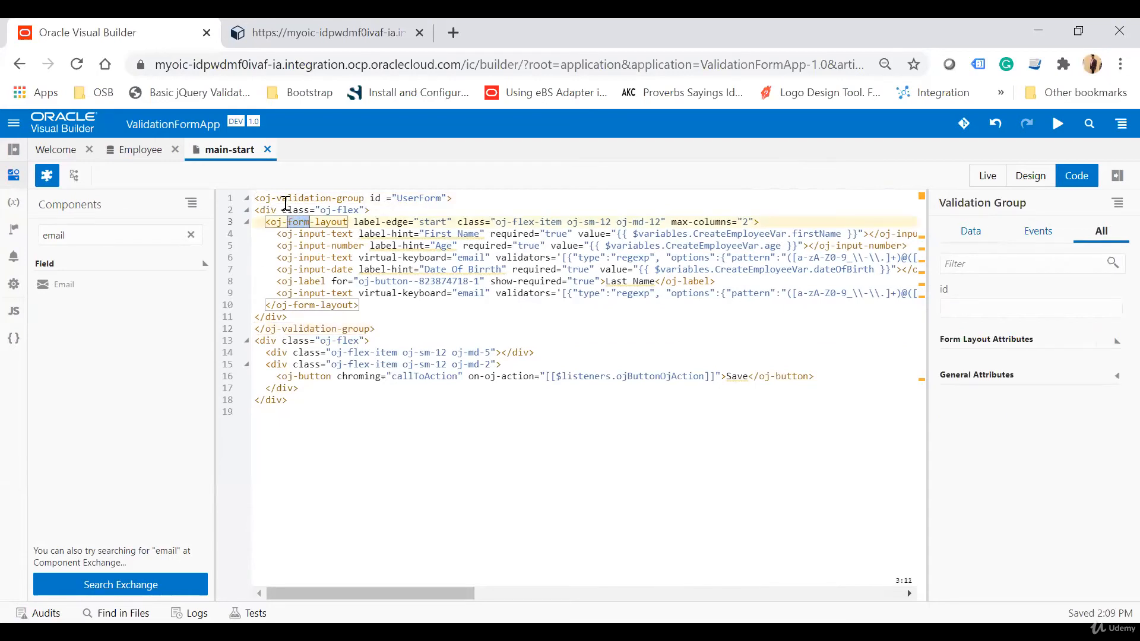
drag(282, 198, 364, 199)
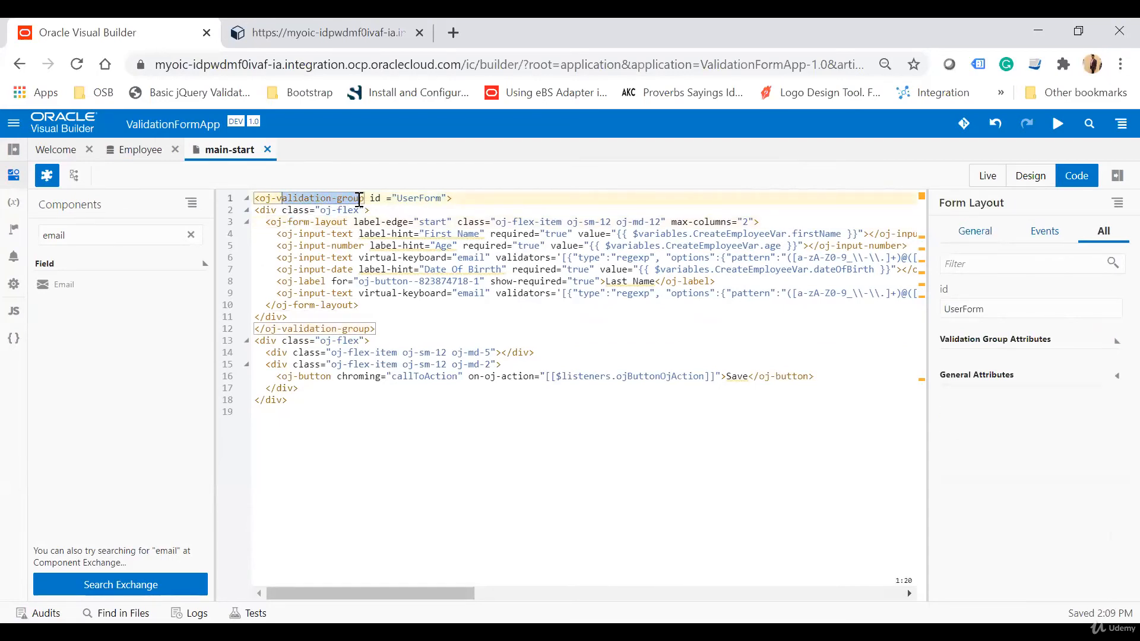
click(412, 215)
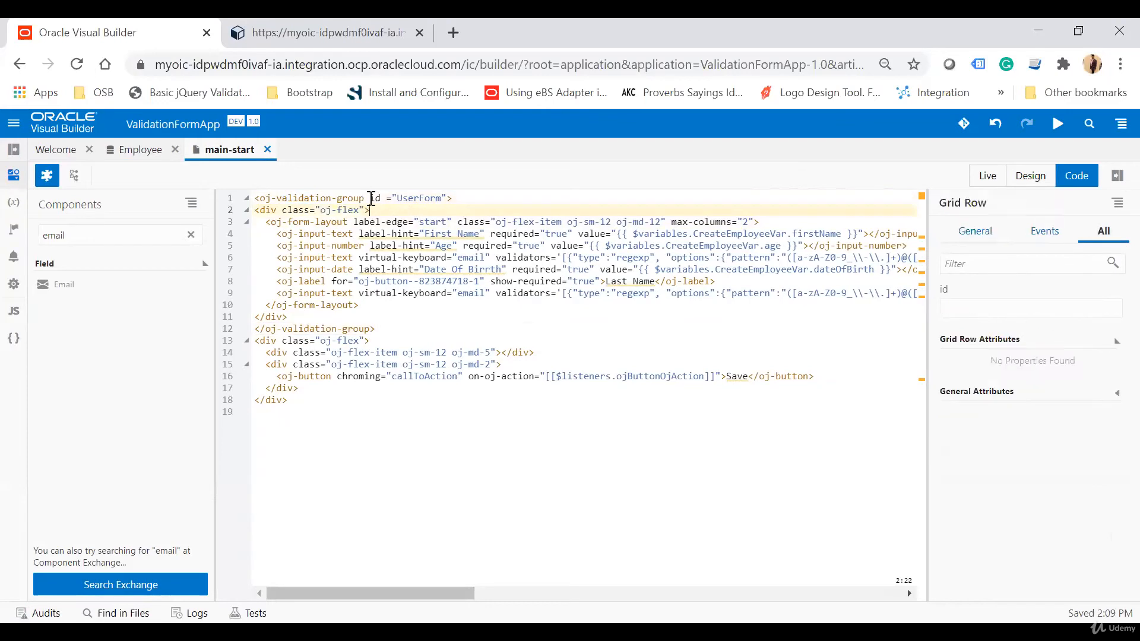
drag(369, 198, 449, 198)
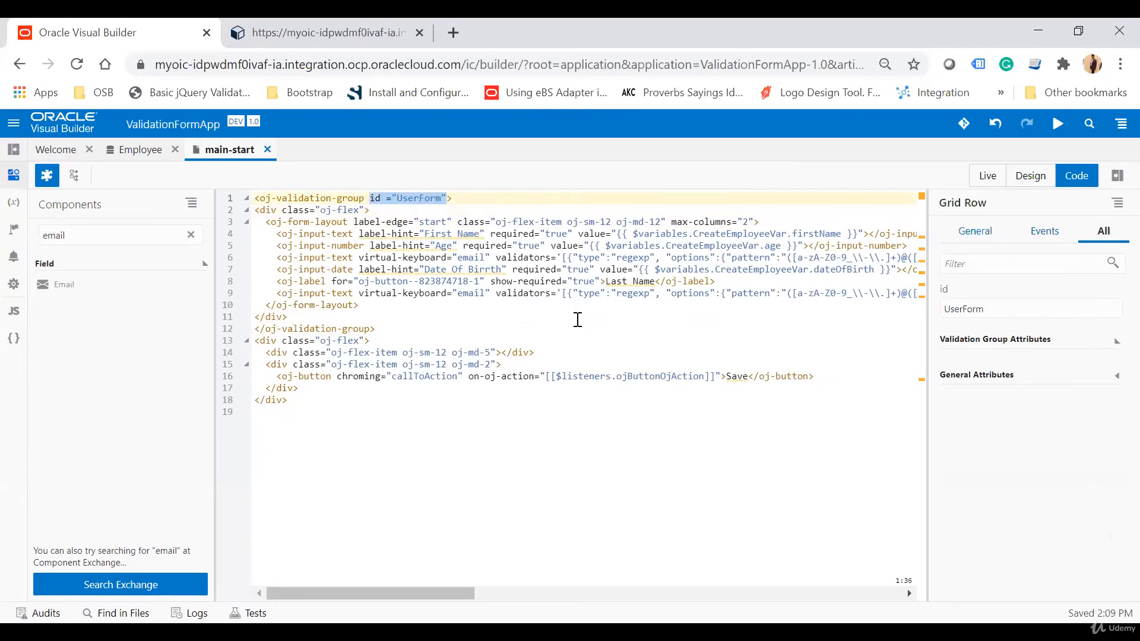
click(578, 320)
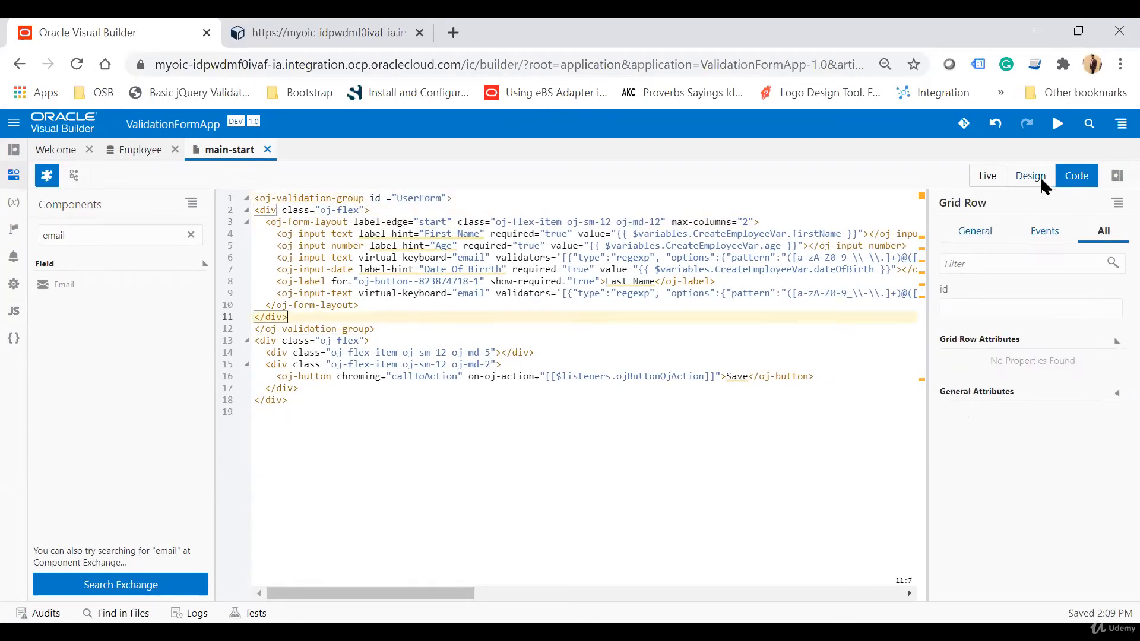
click(1042, 178)
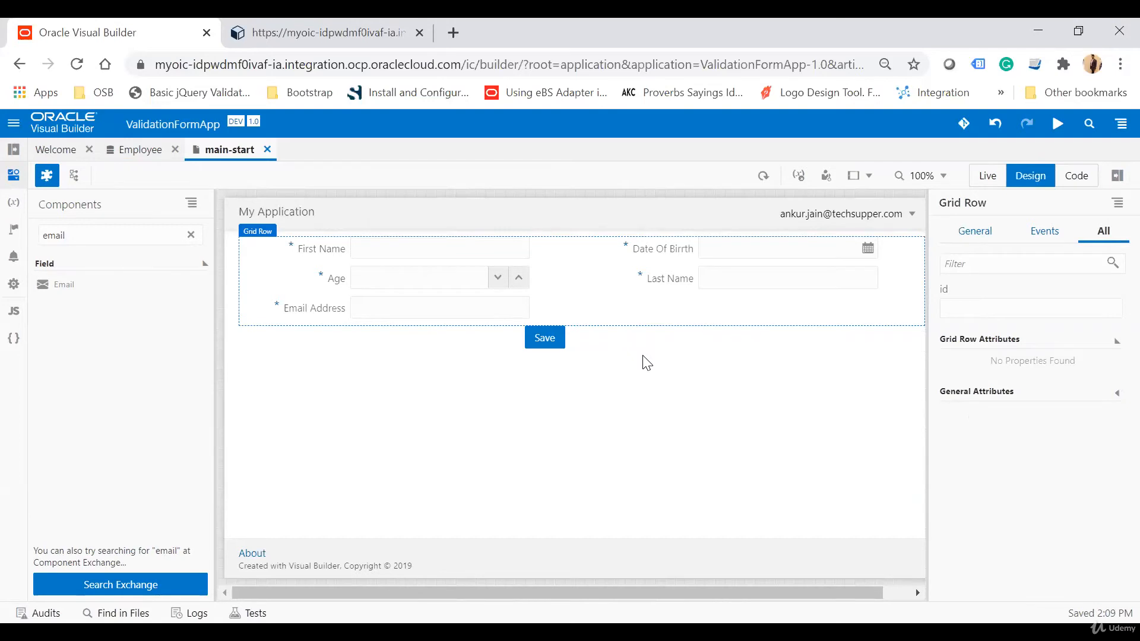
Paste an isFormValid function into the validationwebapp application's JavaScript module after the AppModule definition.
click(13, 151)
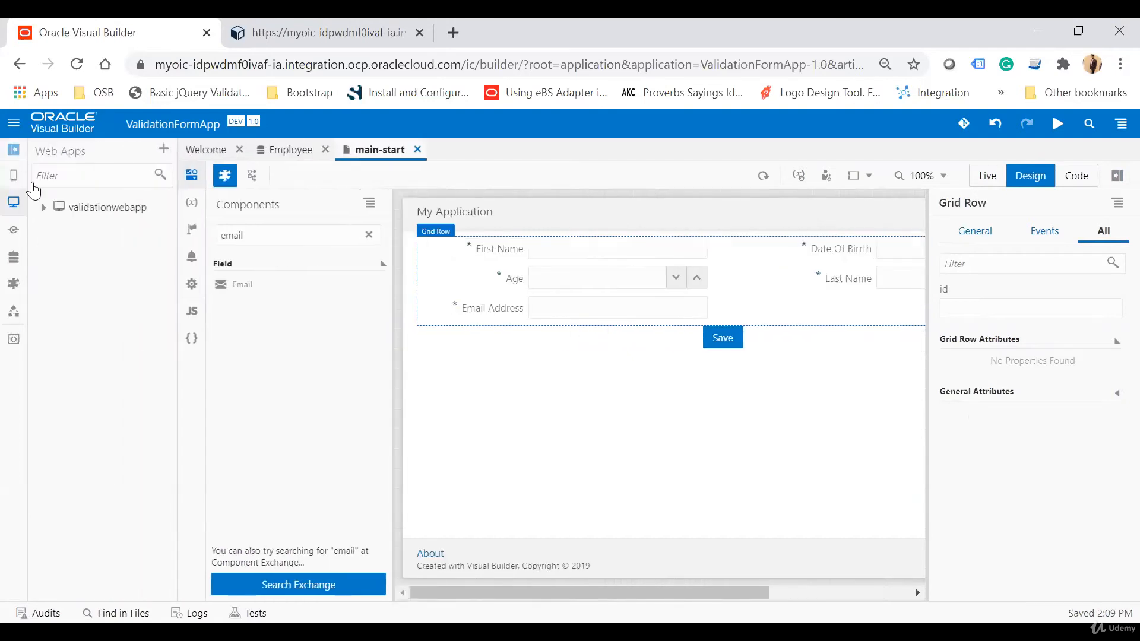
click(96, 208)
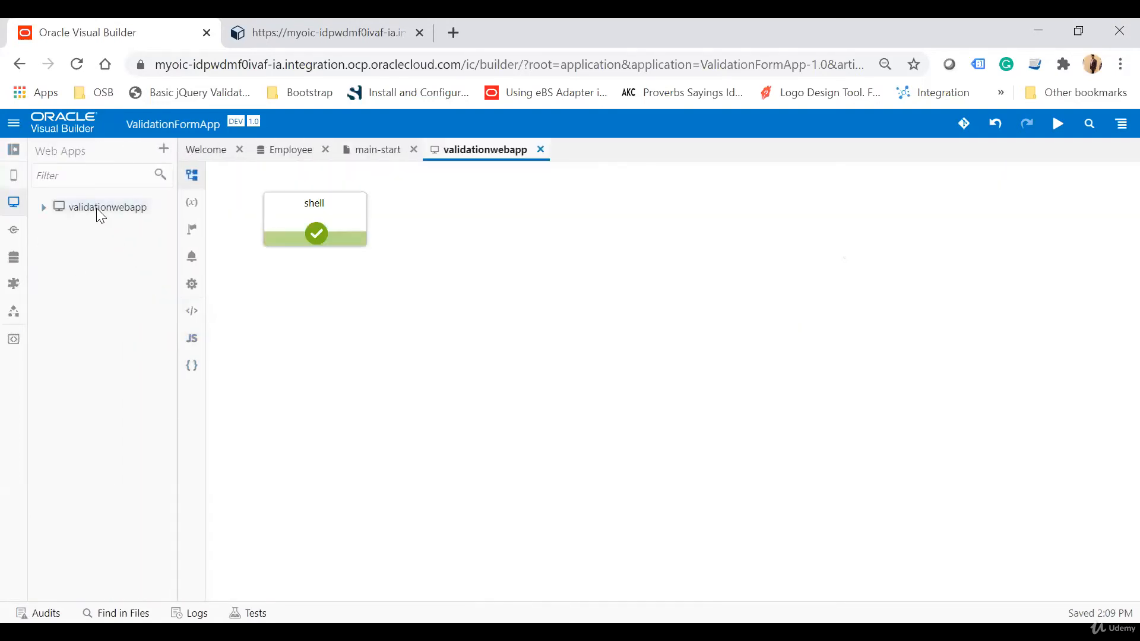
click(191, 339)
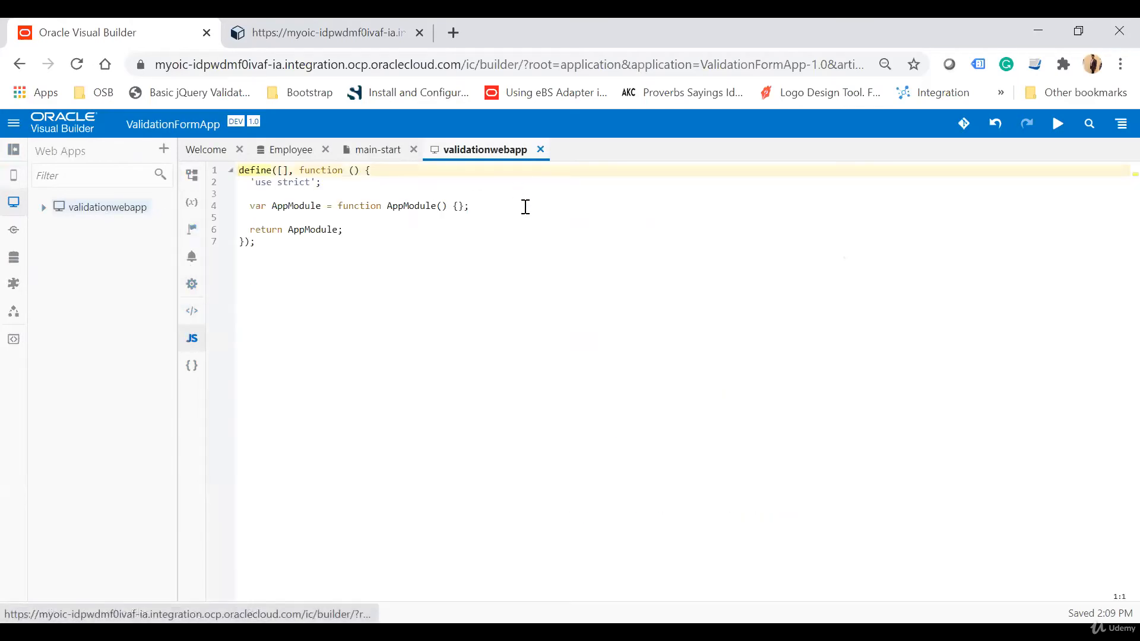
click(485, 206)
key(Return)
key(Return)
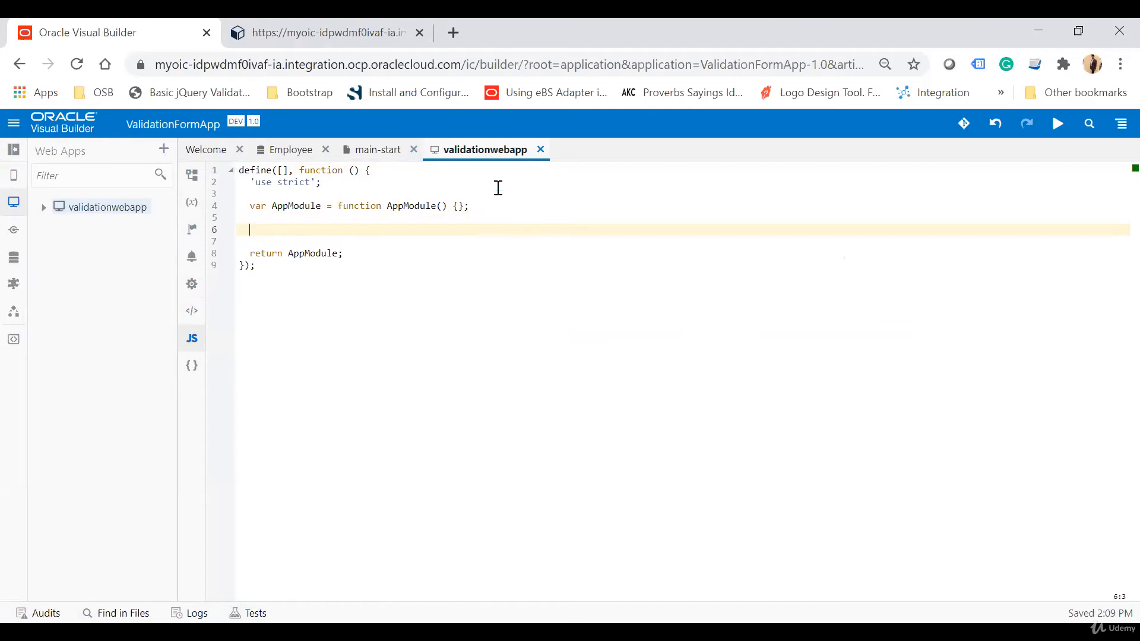
text(AppModule.prototype.isFormValid = function(form) {     var tracker = document.getElementById(form);     if (tracker.valid === "valid") {         return true;     } else {         tracker.showMessages();         tracker.focusOn("@firstInvalidShown");         return false;     } };)
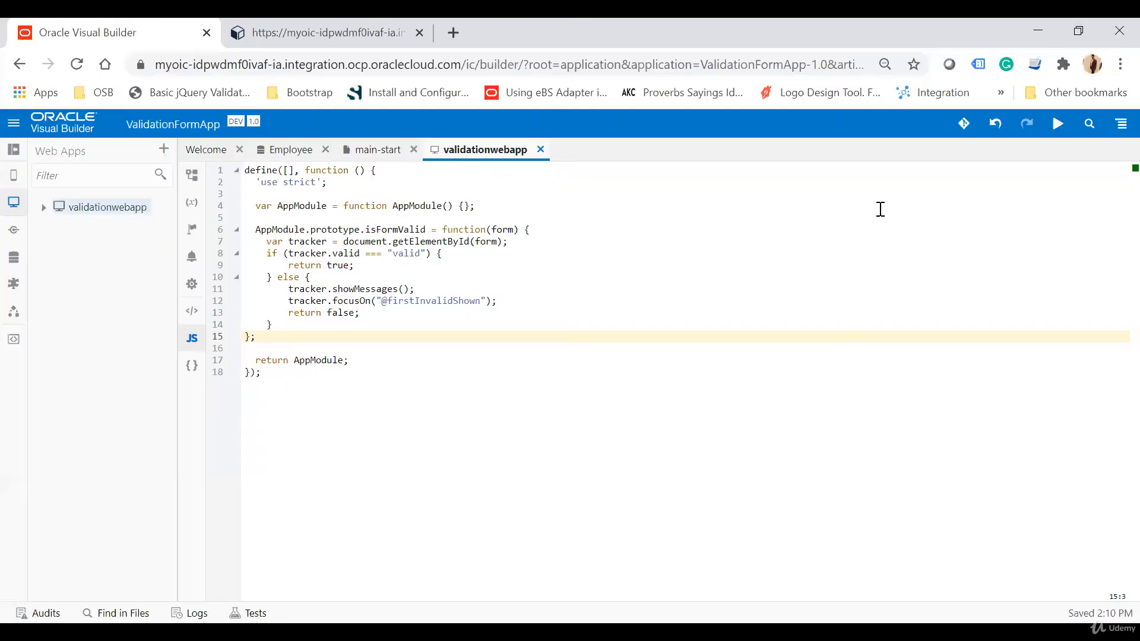
Examine the pasted isFormValid function's parameters, validity check and return statements.
click(275, 229)
double_click(347, 230)
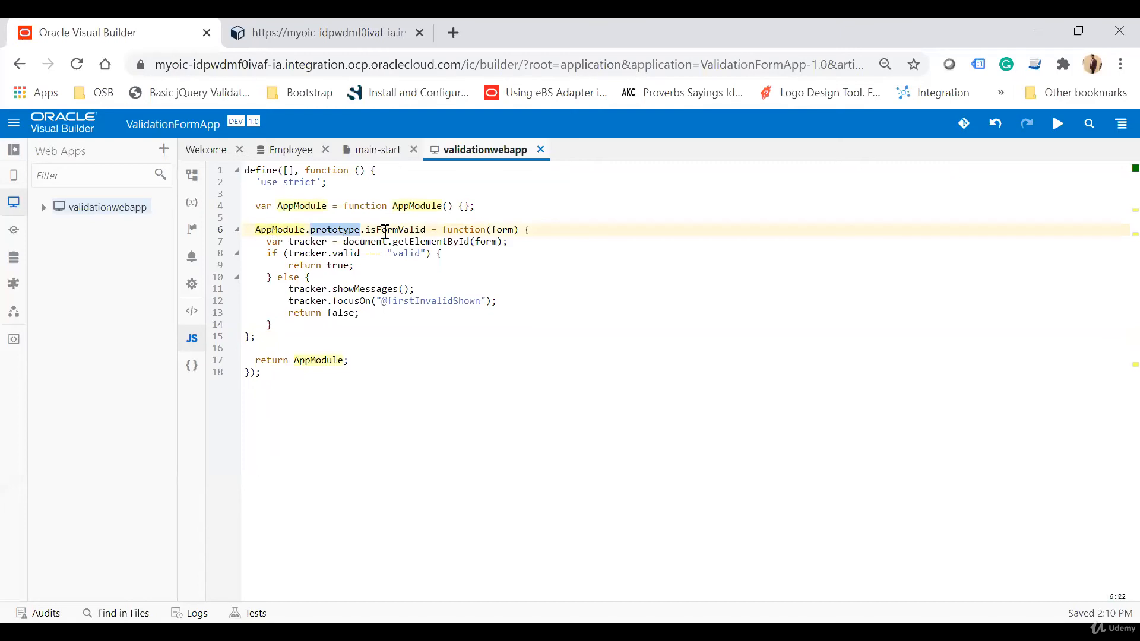
double_click(385, 231)
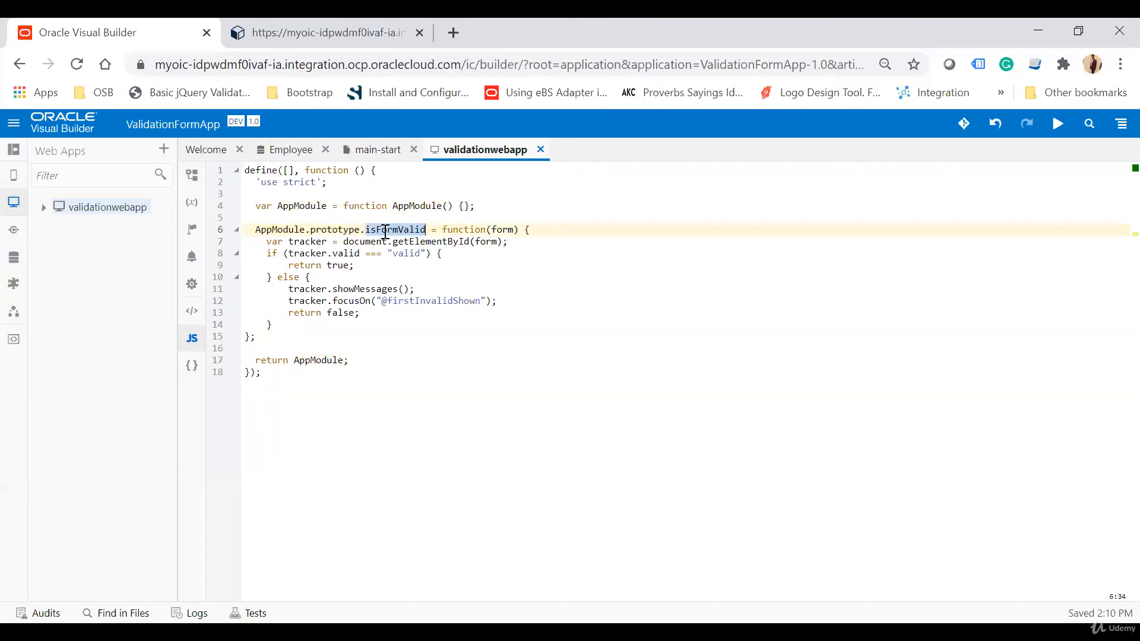
double_click(504, 229)
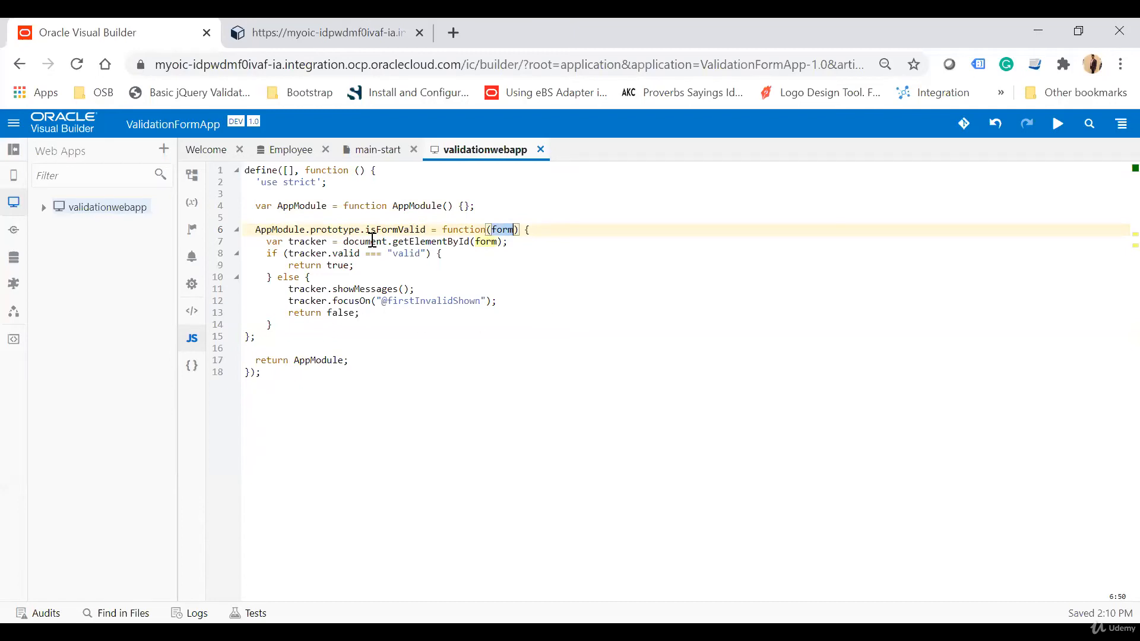
double_click(486, 241)
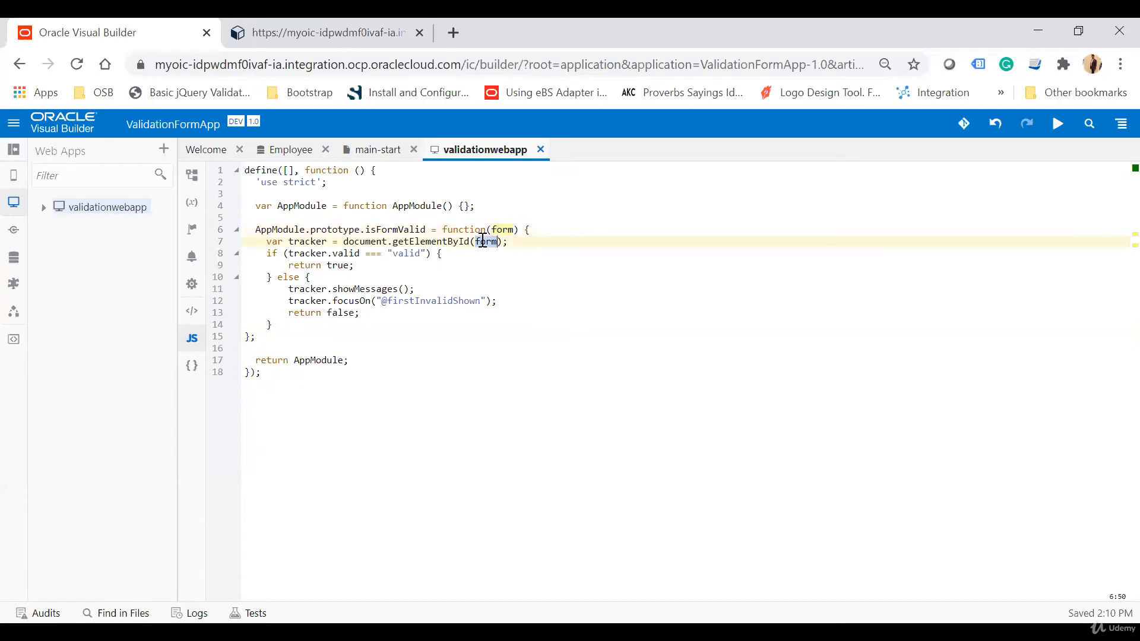
double_click(398, 253)
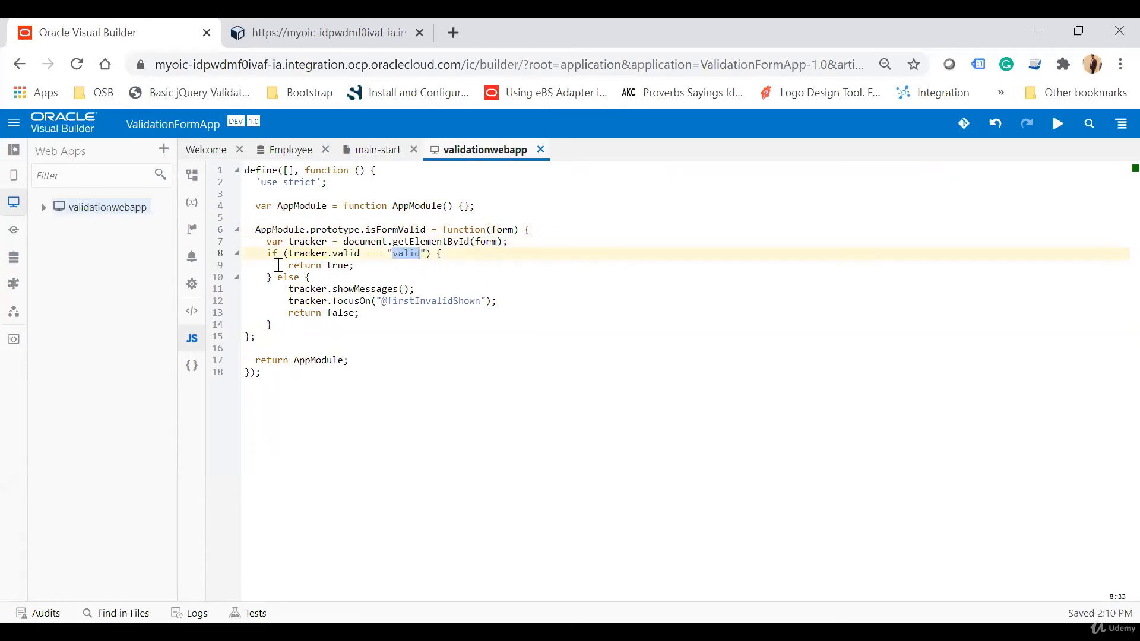
drag(277, 265, 412, 273)
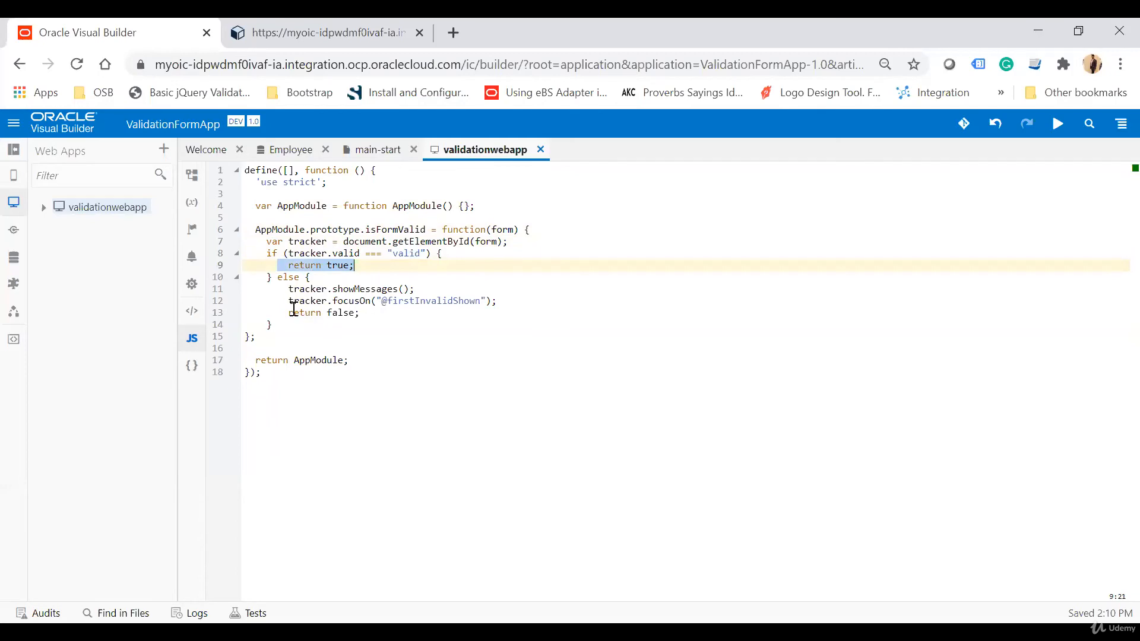
drag(291, 300, 520, 302)
click(580, 322)
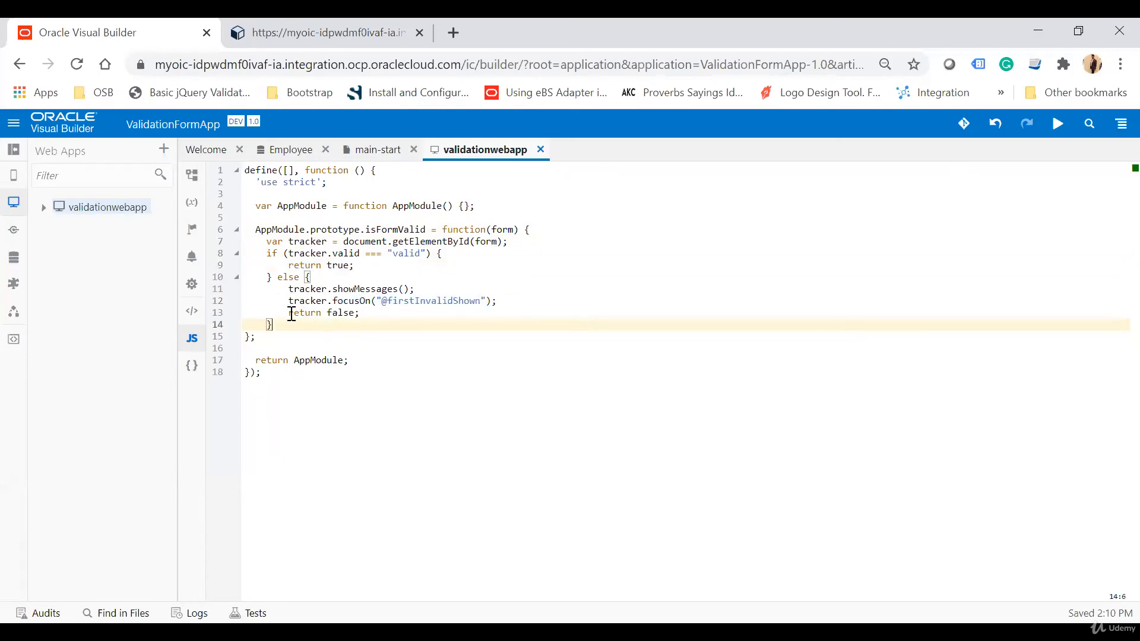
drag(289, 312, 354, 313)
click(403, 327)
drag(289, 266, 355, 266)
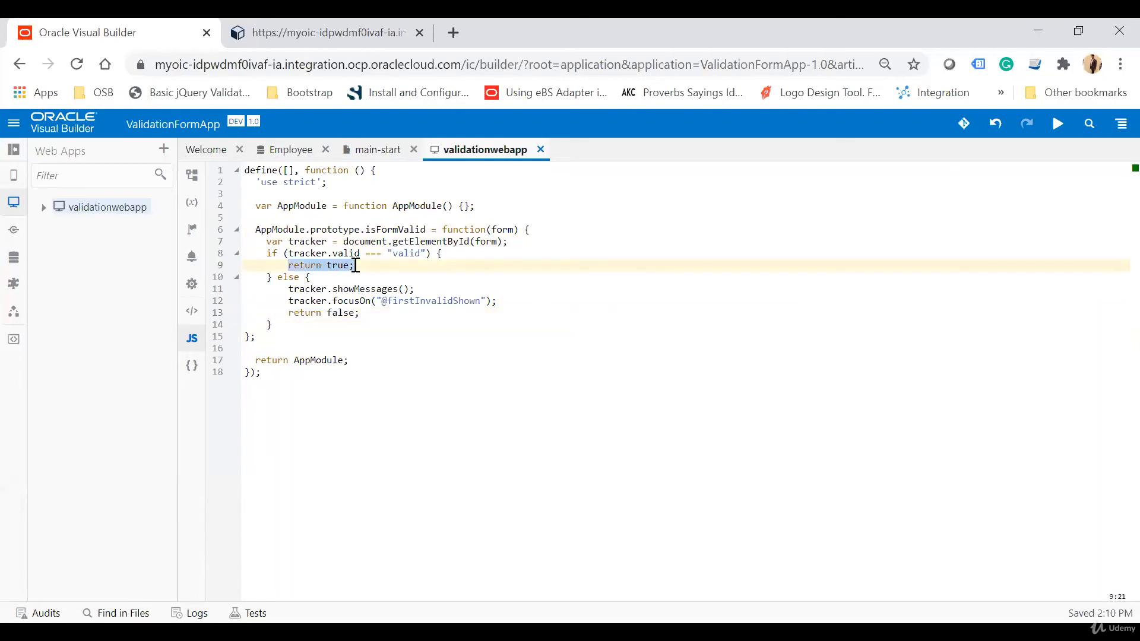
Open the Save button's ButtonActionChain and add an If action directly after Start.
click(375, 151)
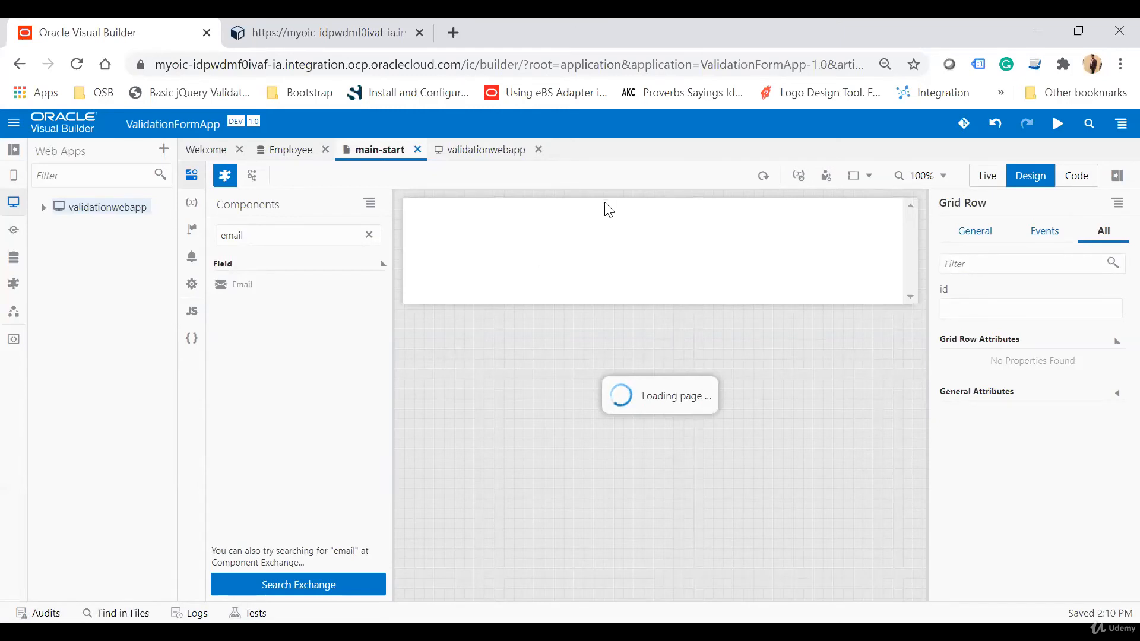
click(724, 339)
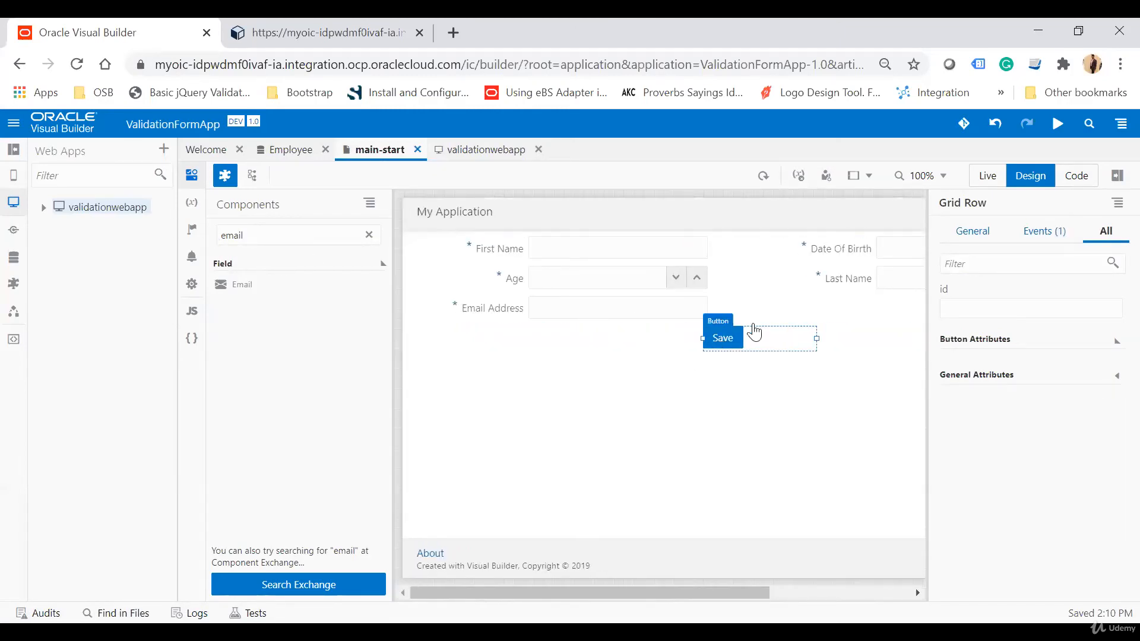
click(1045, 231)
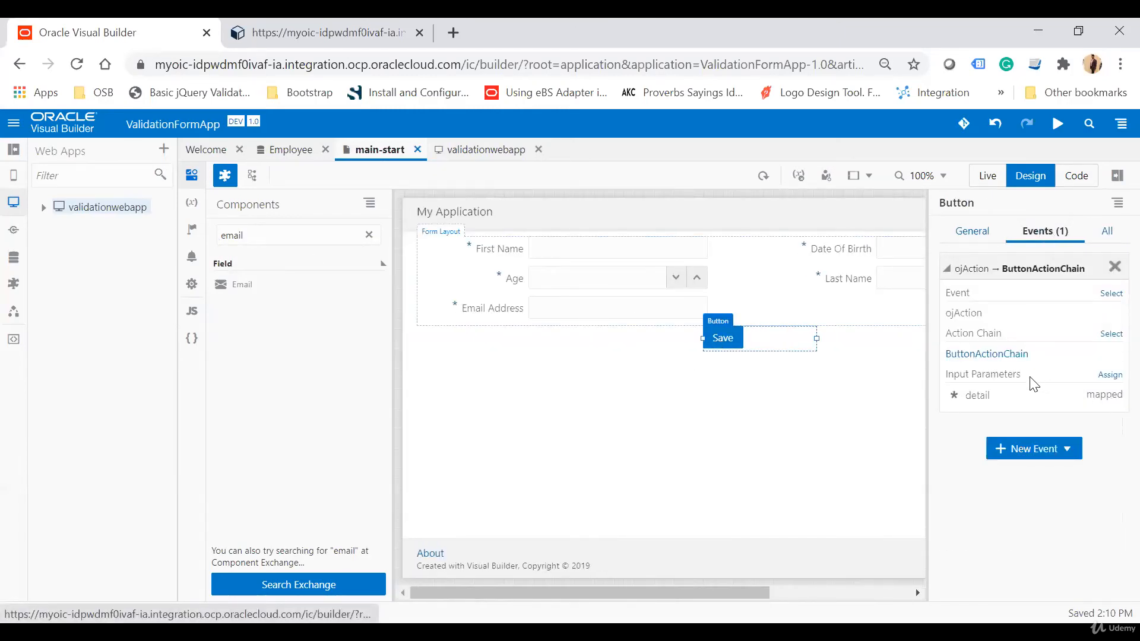
click(986, 354)
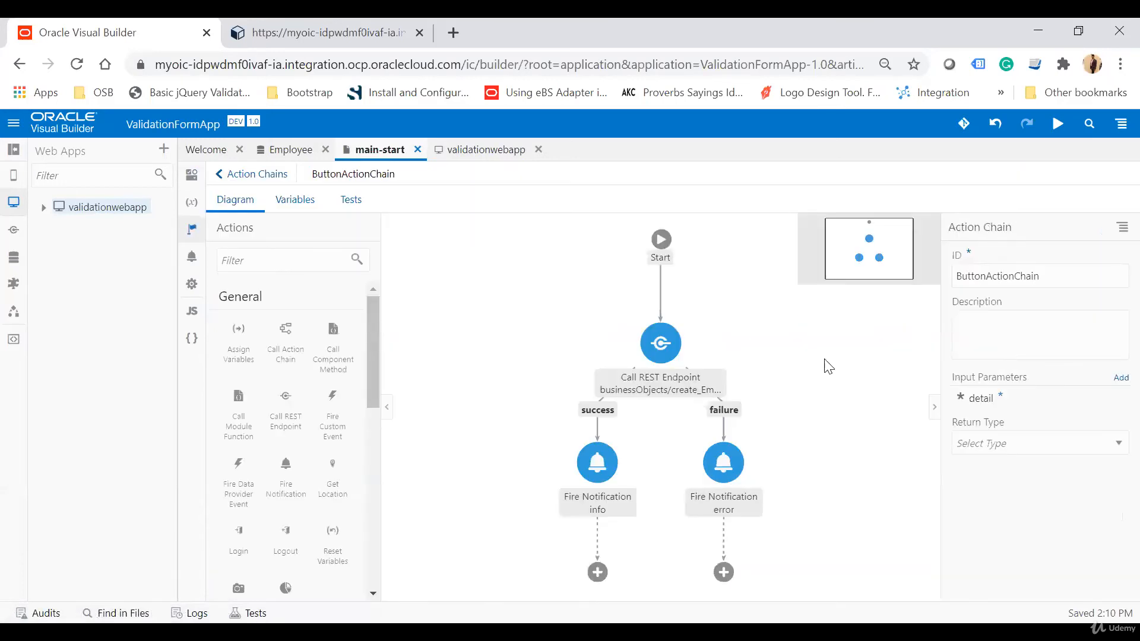
click(289, 258)
text(if)
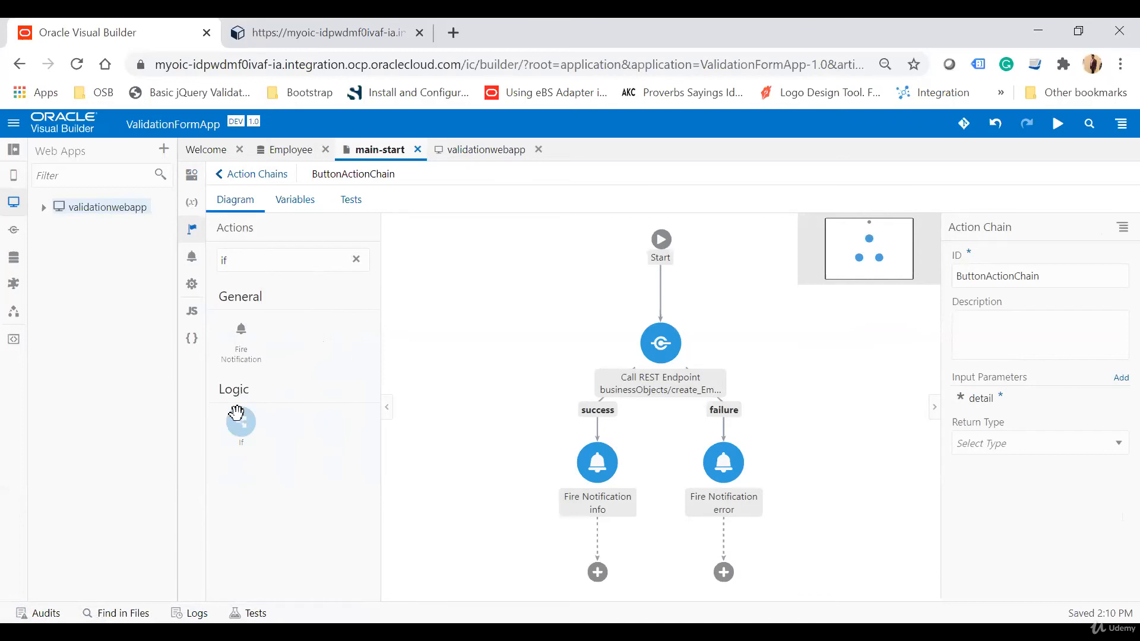
drag(236, 412, 656, 293)
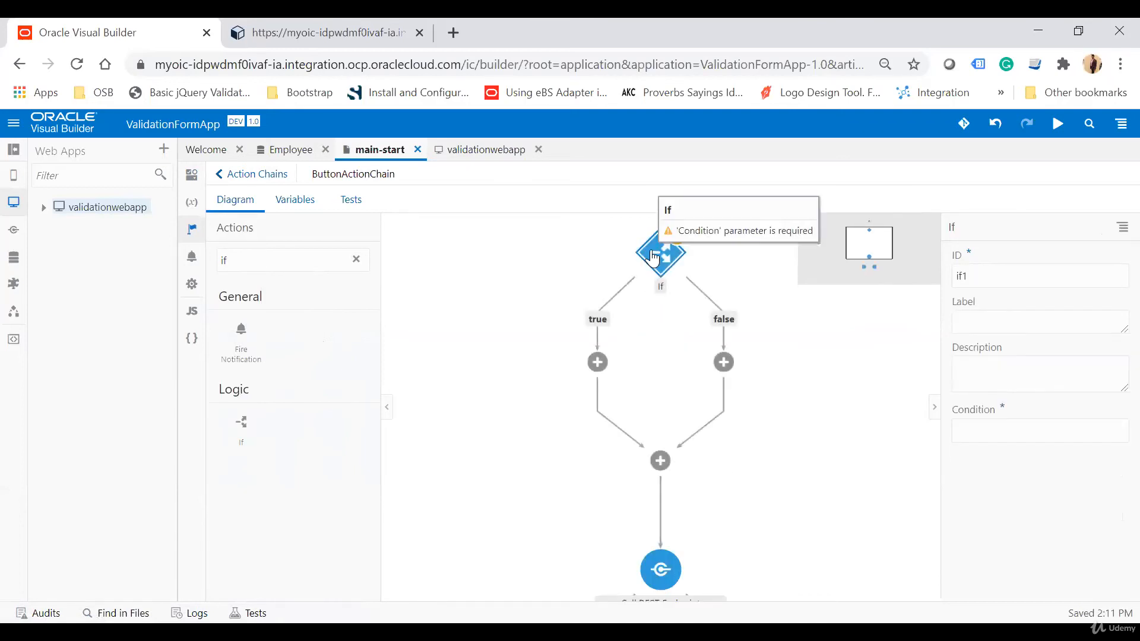
Set the If action's condition to call $application.functions.isFormValid(''), copying the function name from the application JavaScript module.
click(1048, 437)
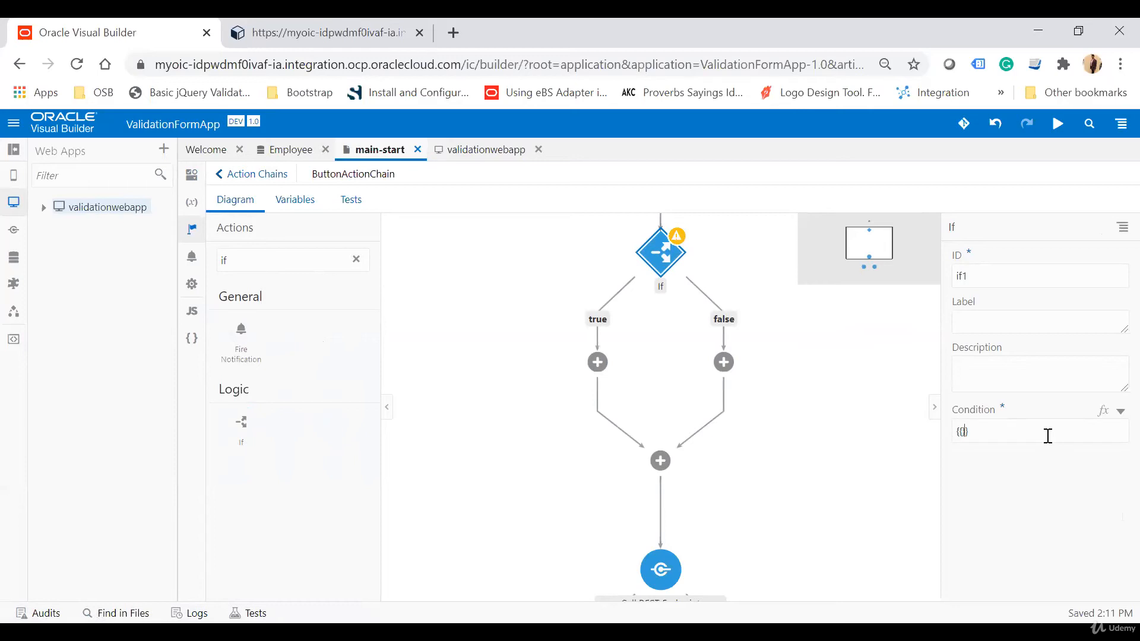
click(486, 152)
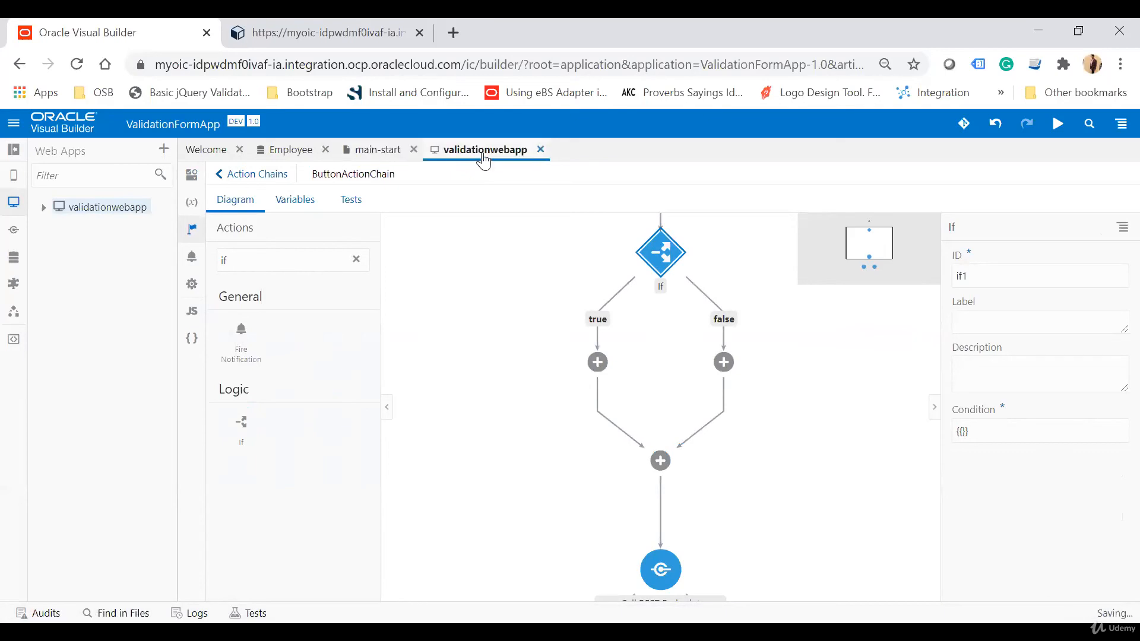
click(373, 157)
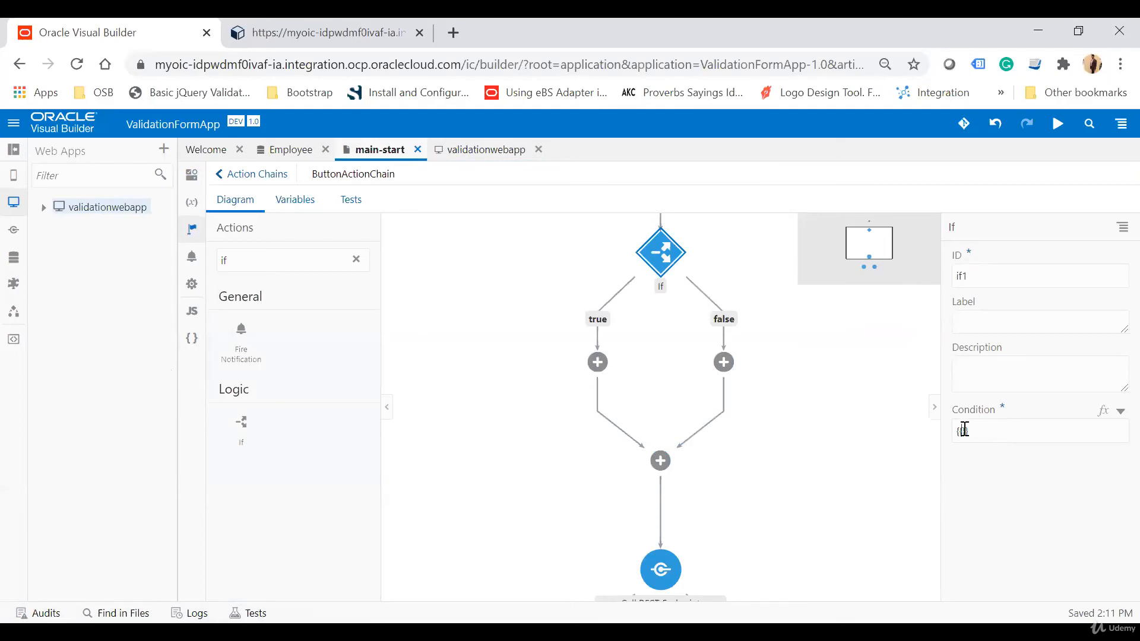
text($application.functions.)
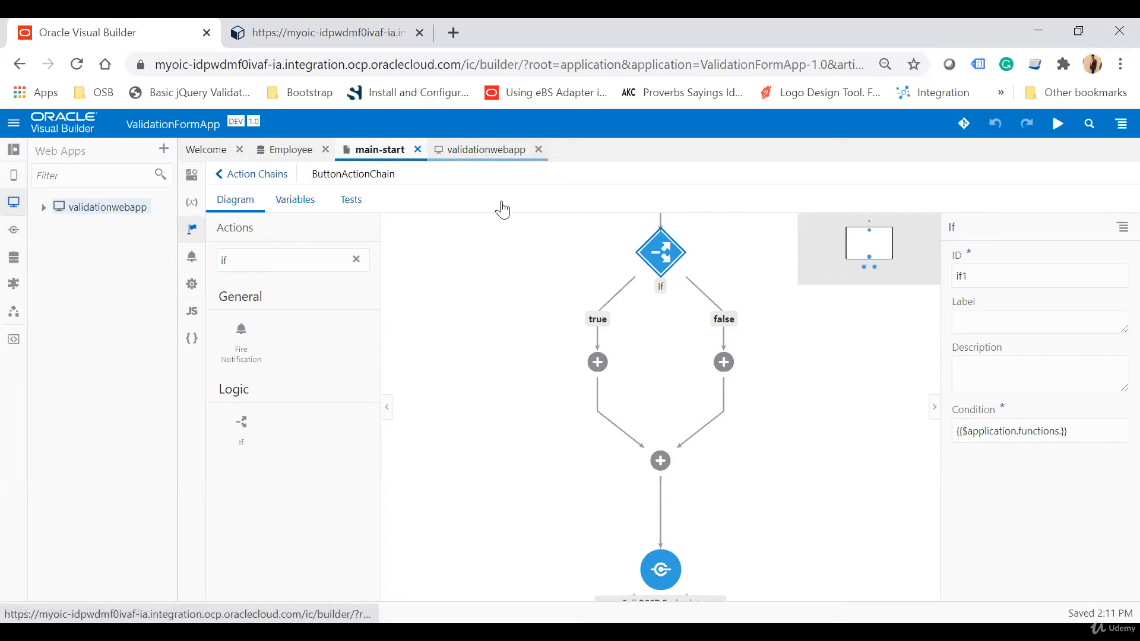
click(493, 149)
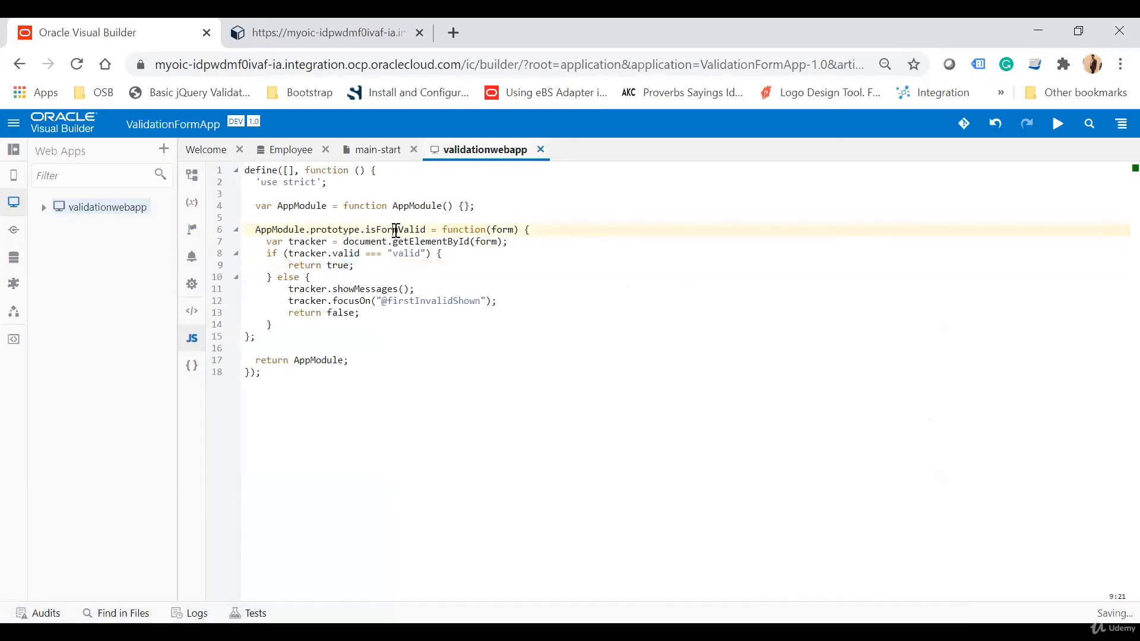
double_click(396, 229)
key(ctrl+c)
click(378, 153)
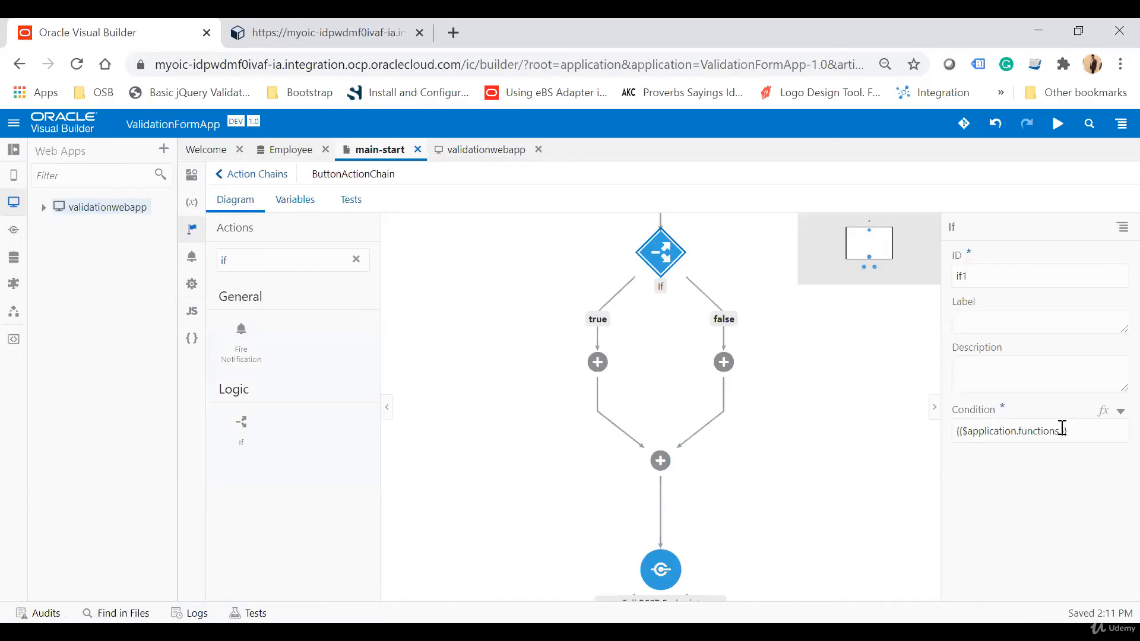
click(1067, 432)
key(ctrl+v)
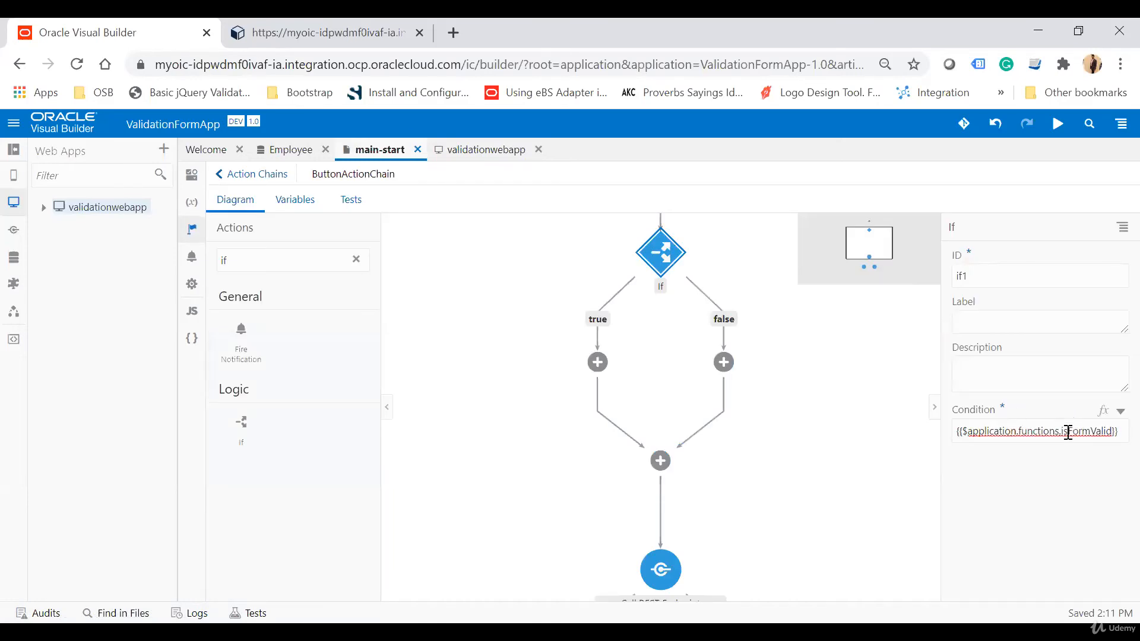
text(()
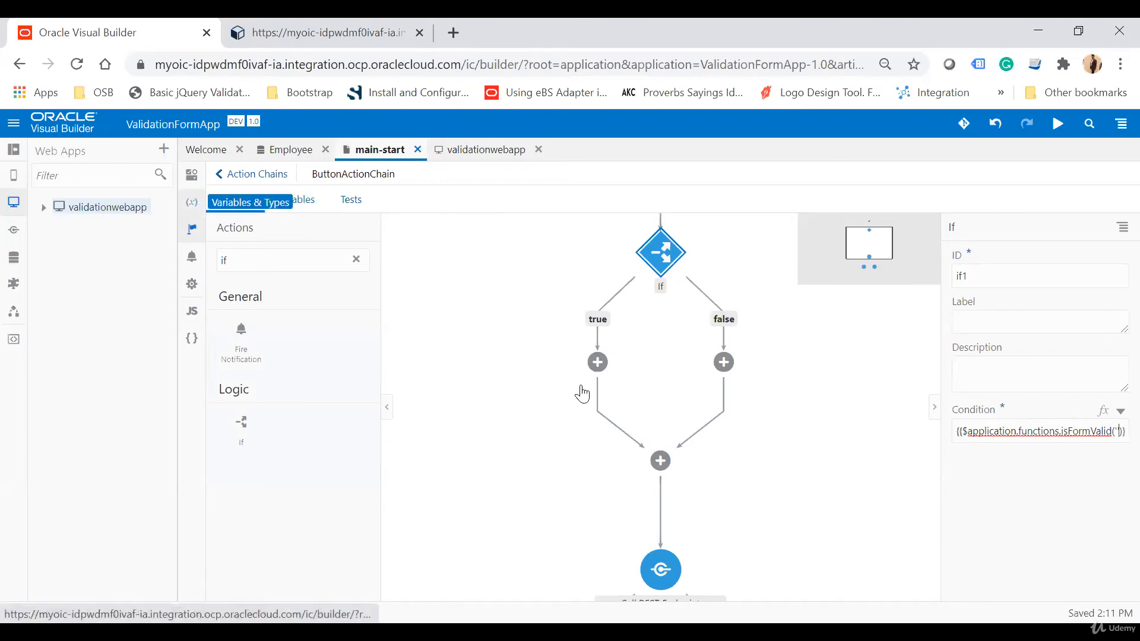
Look up the validation group's id in the page code and pass 'UserForm' as the isFormValid argument in the If condition.
click(192, 176)
click(1080, 177)
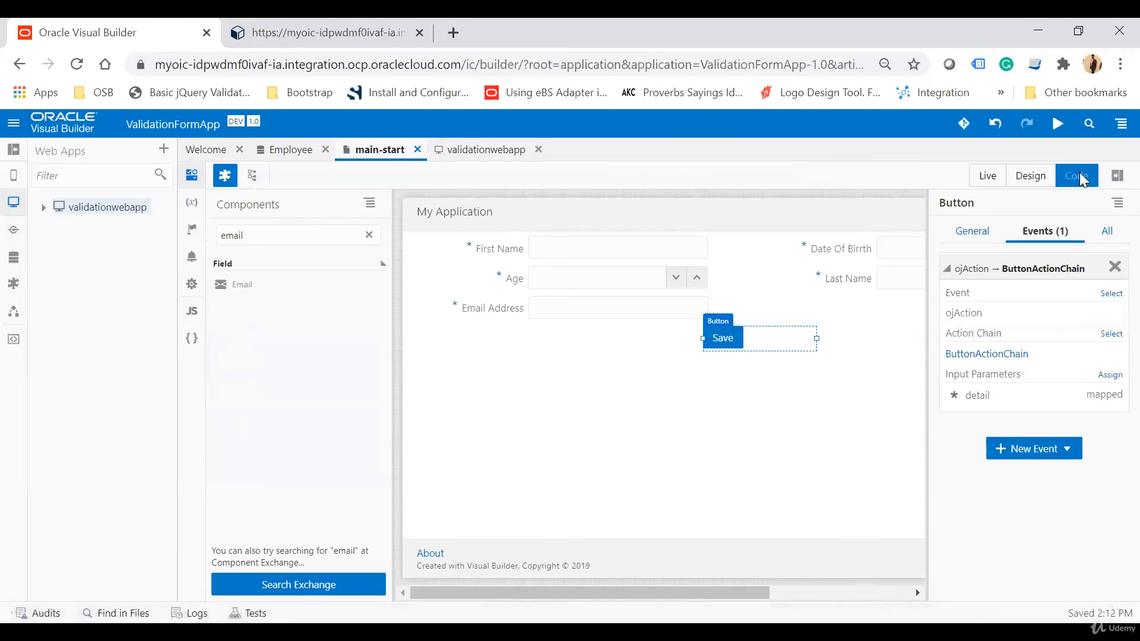
double_click(596, 199)
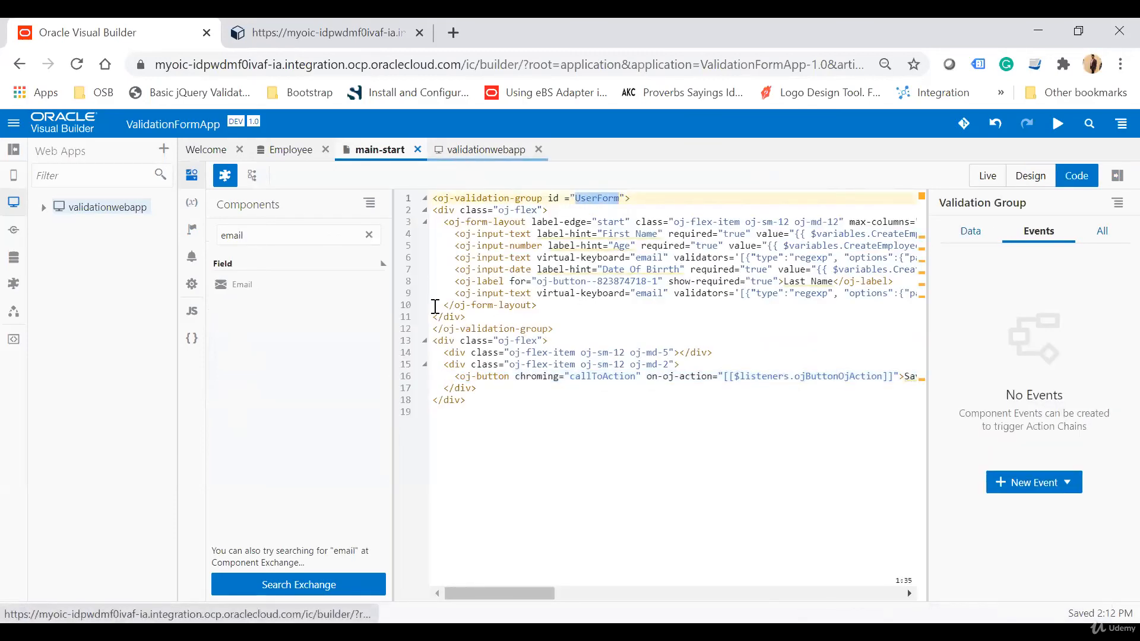
click(1039, 182)
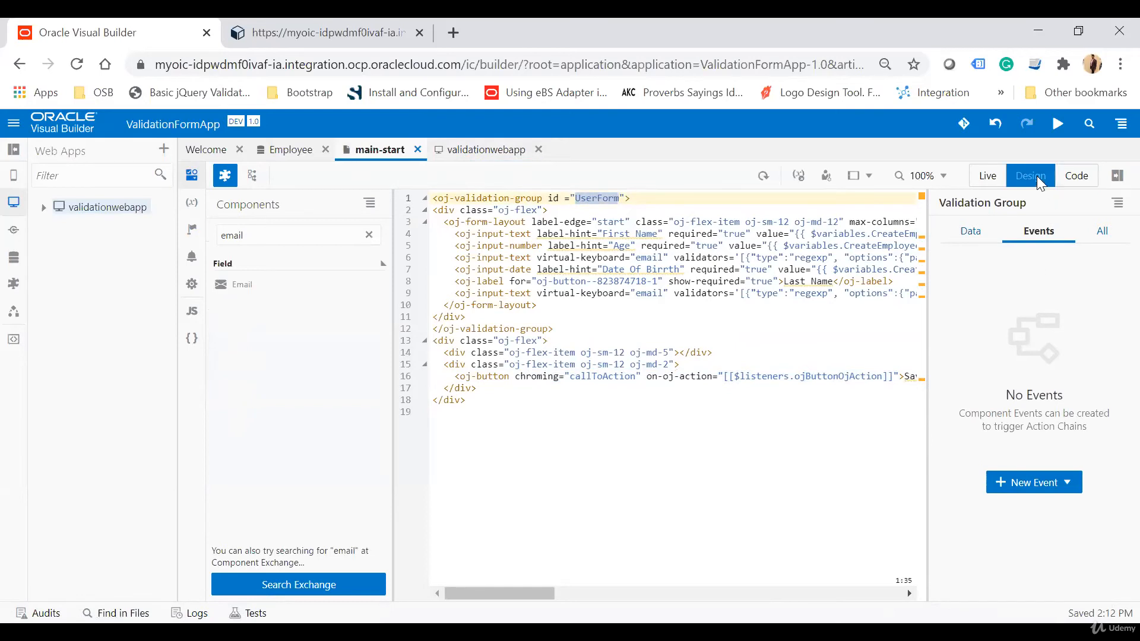
click(737, 344)
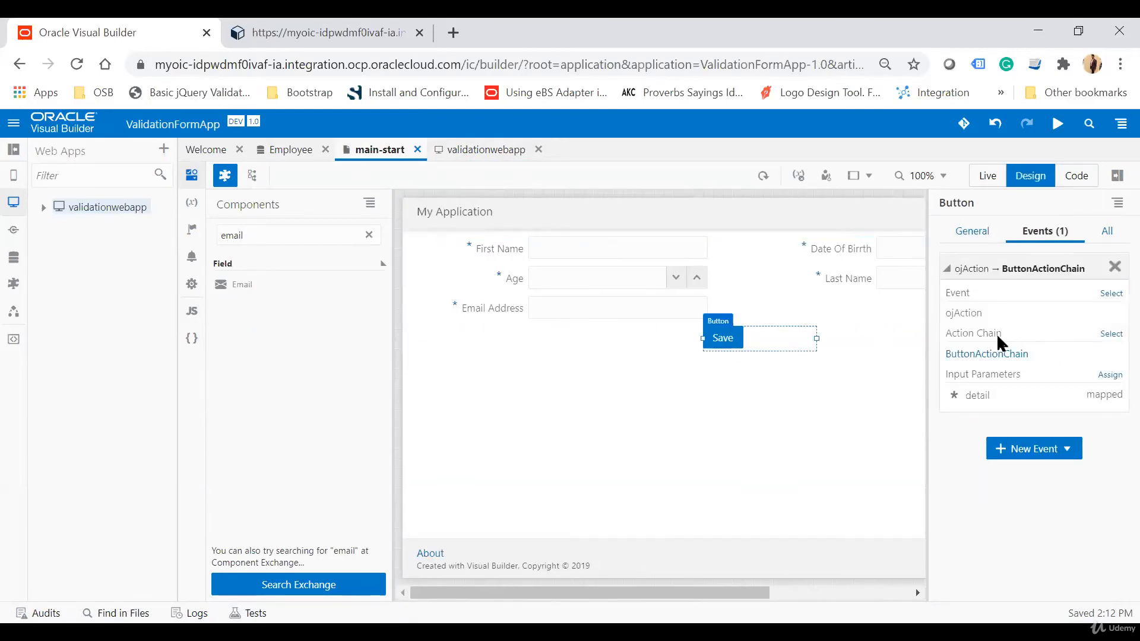
click(986, 354)
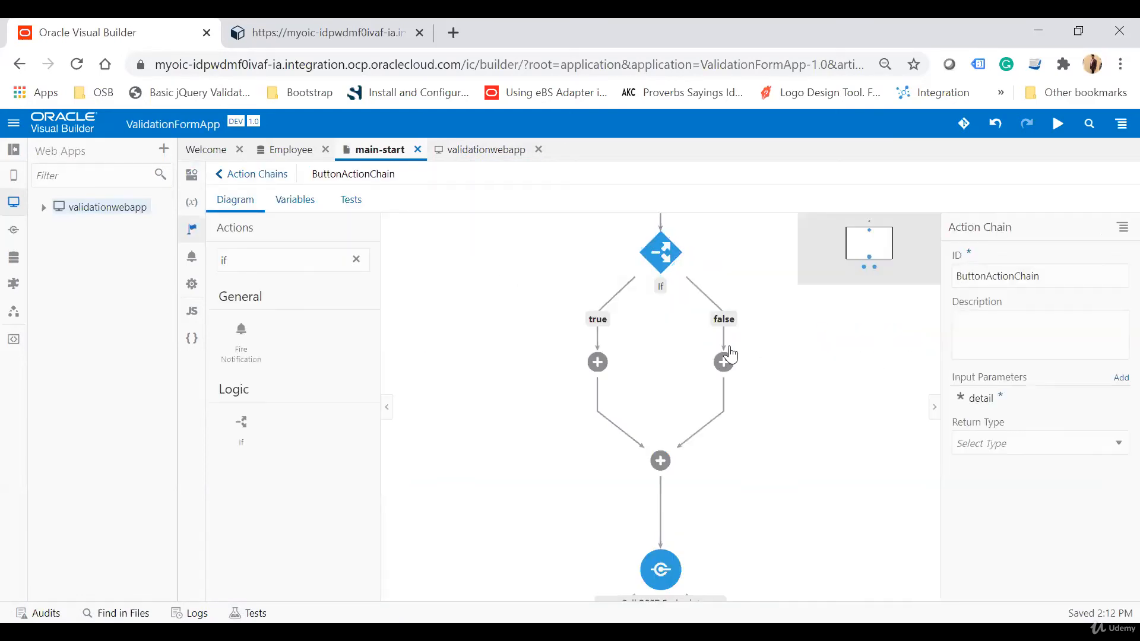
click(668, 250)
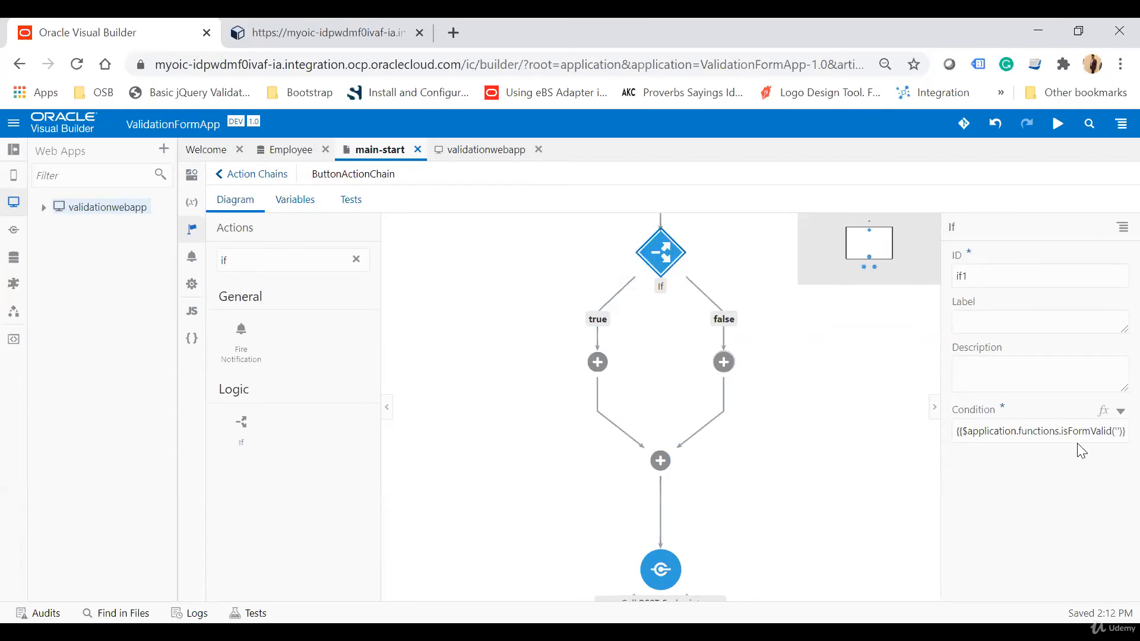
click(1075, 432)
text(UserForm)
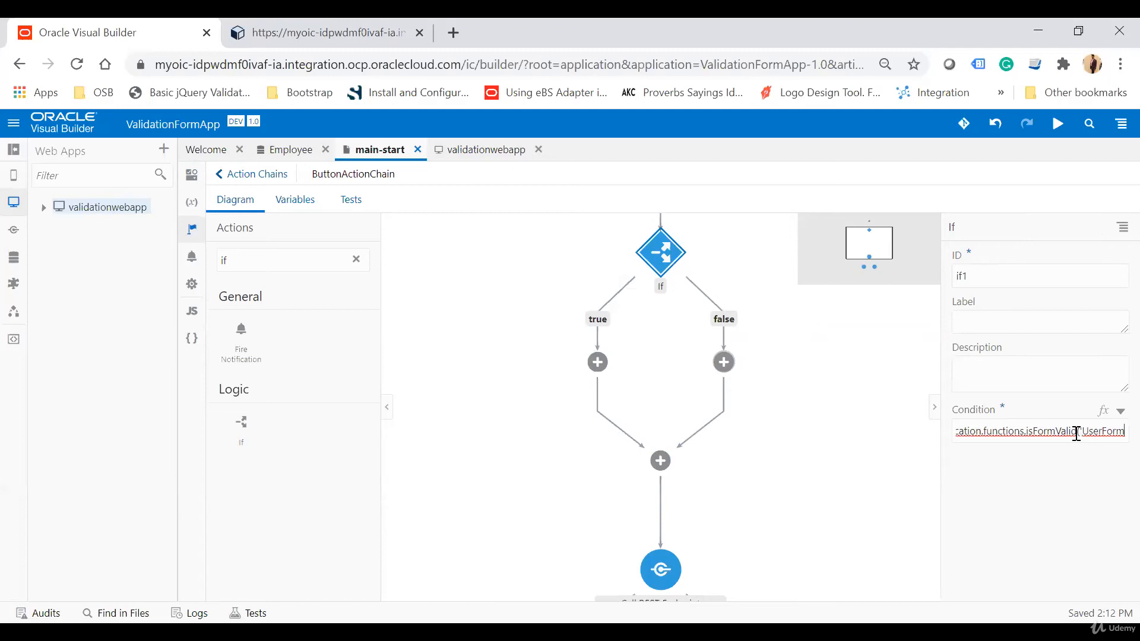
key(End)
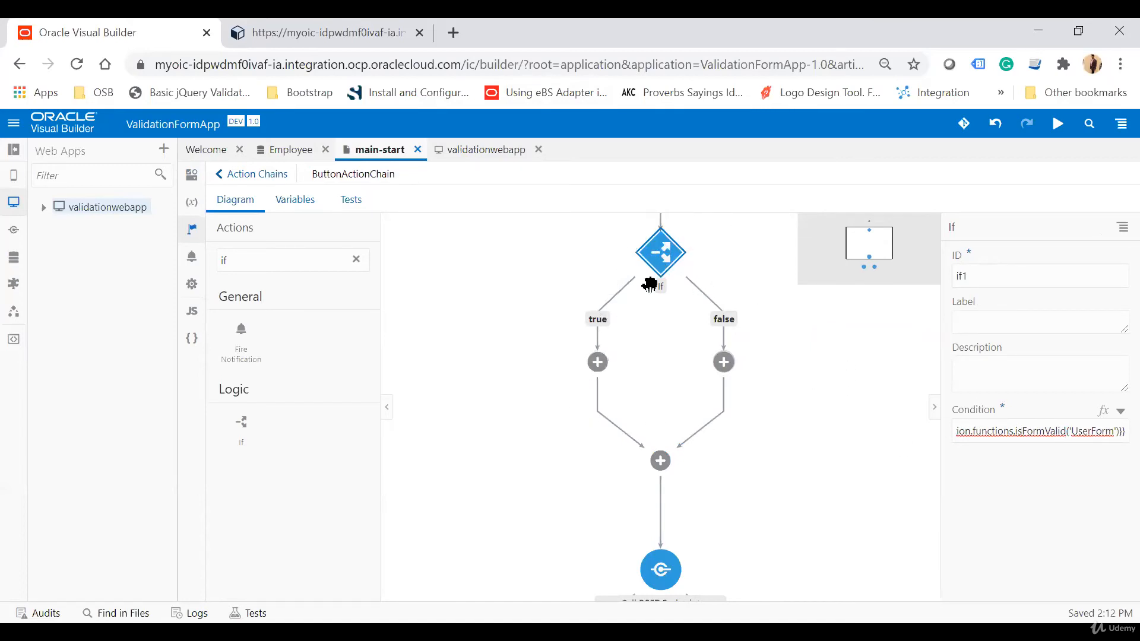
Move the Call REST Endpoint create_Employee action into the If action's true branch.
click(762, 141)
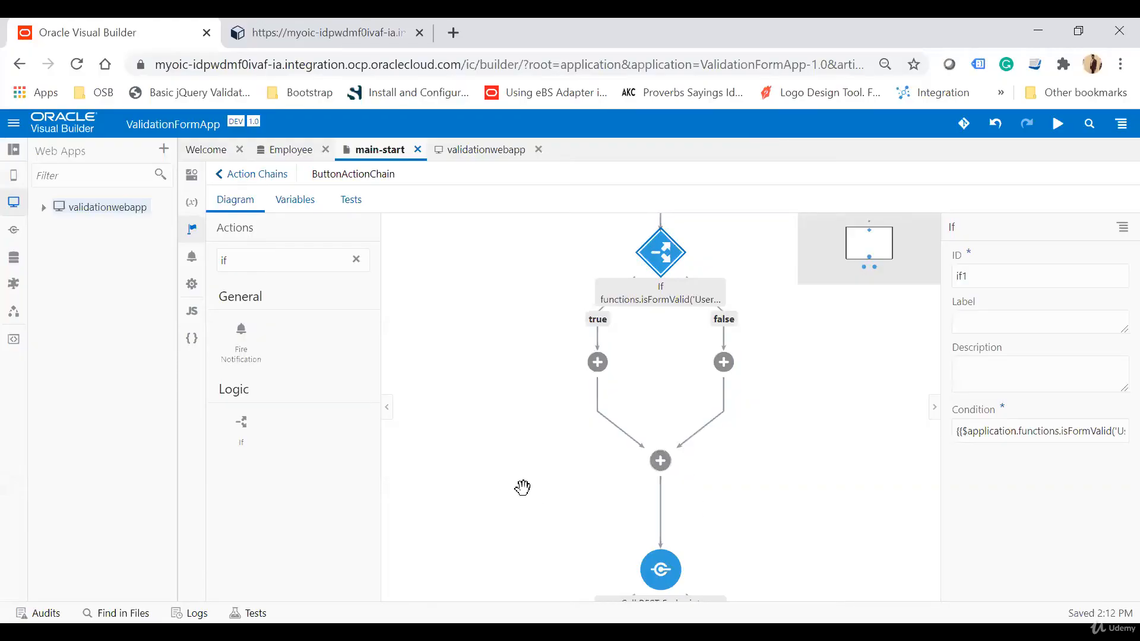
scroll(504, 475, down, 1)
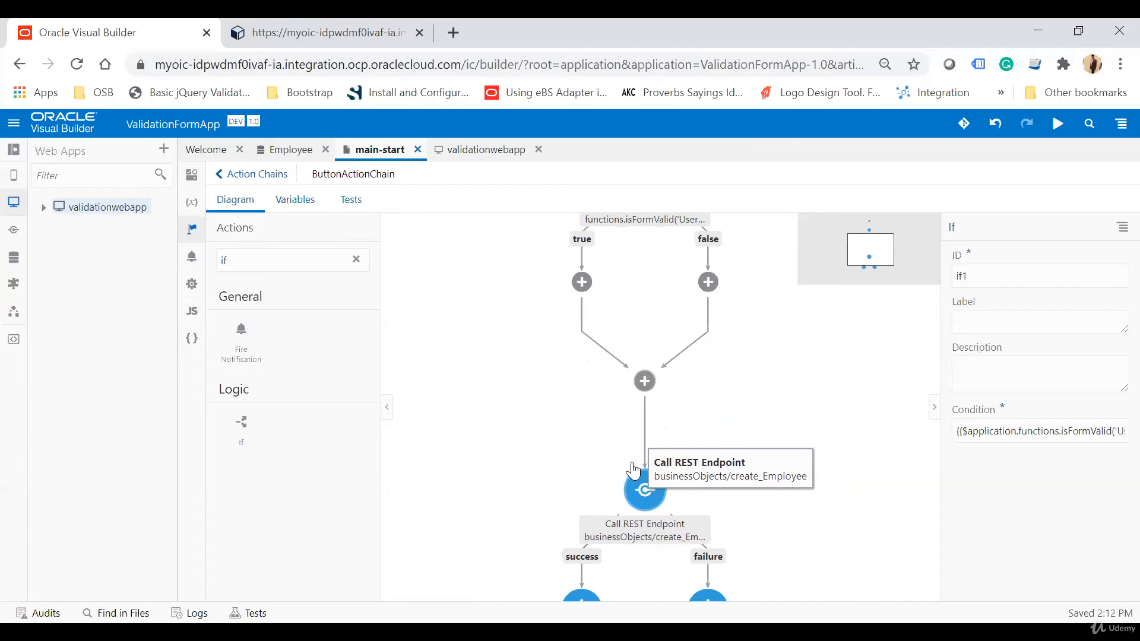
click(633, 470)
drag(633, 470, 582, 282)
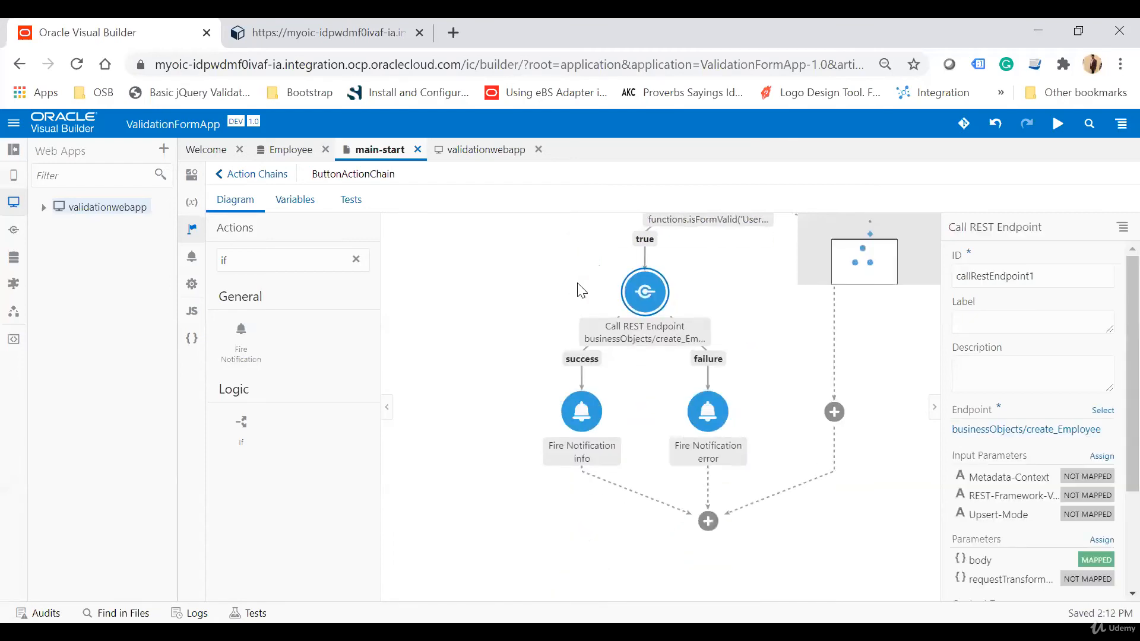
drag(489, 311, 445, 415)
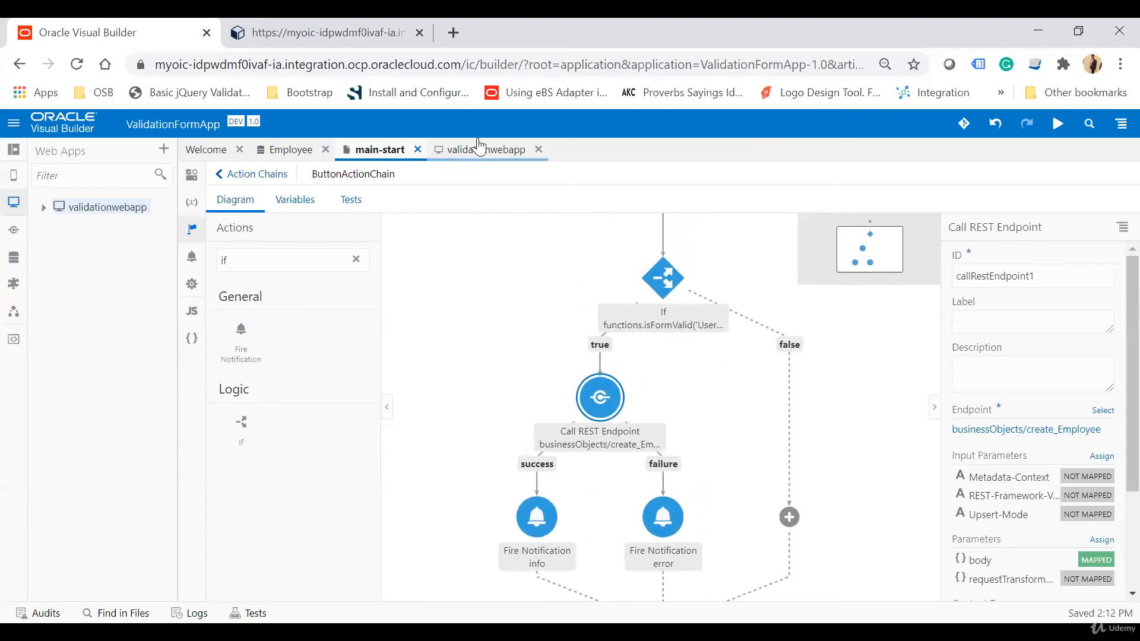
Preview the running app, choose a date of birth and submit the otherwise empty form with Save.
click(294, 155)
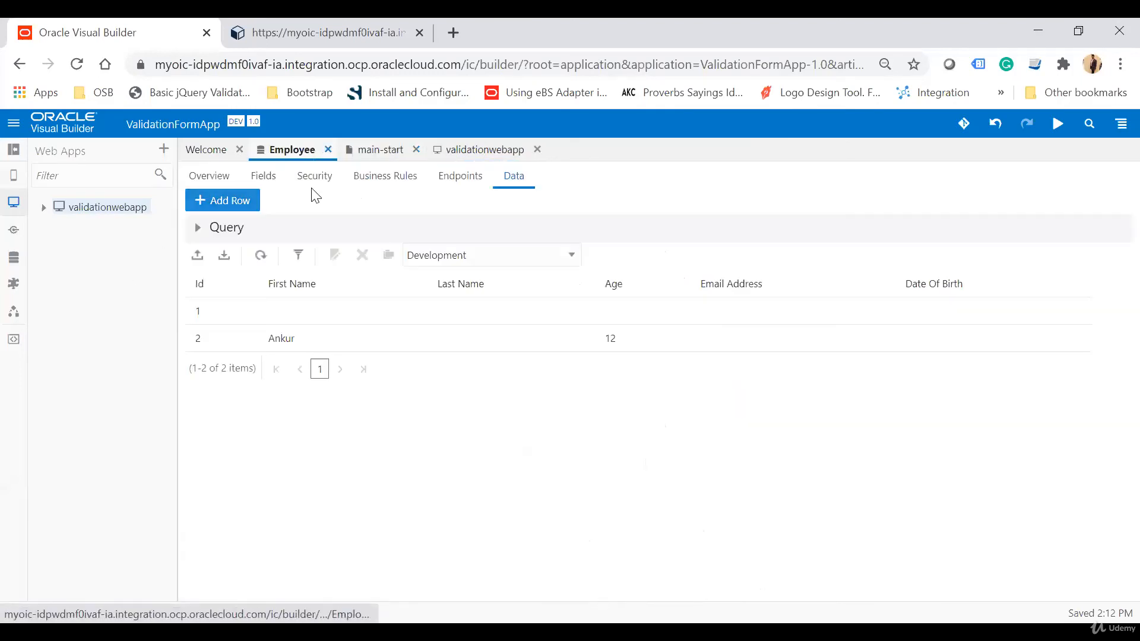
click(365, 154)
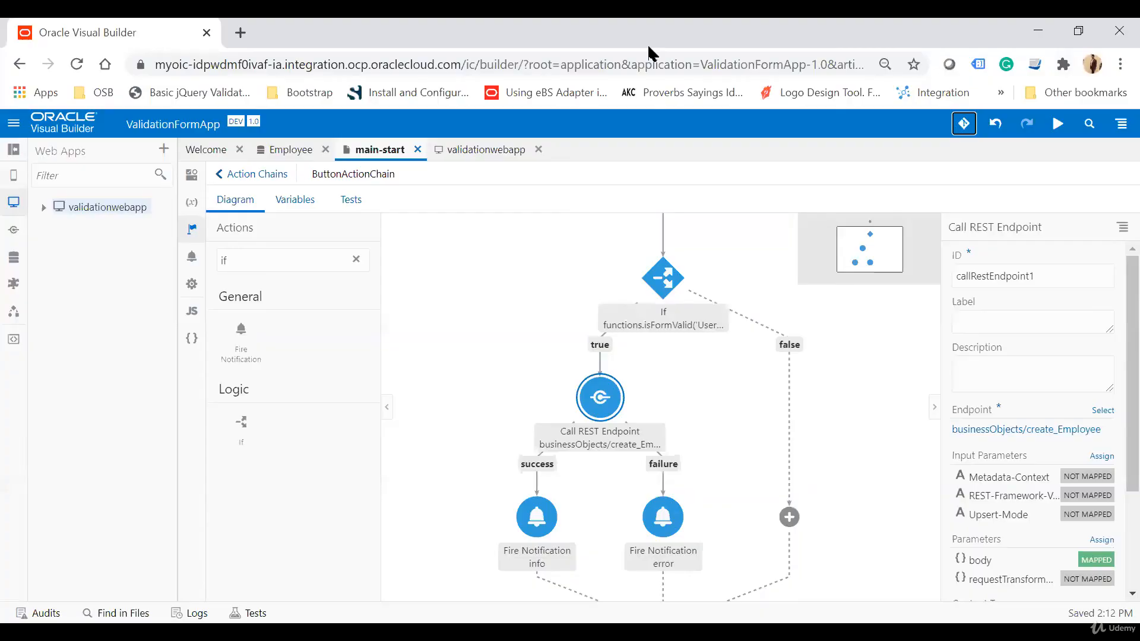
click(1051, 118)
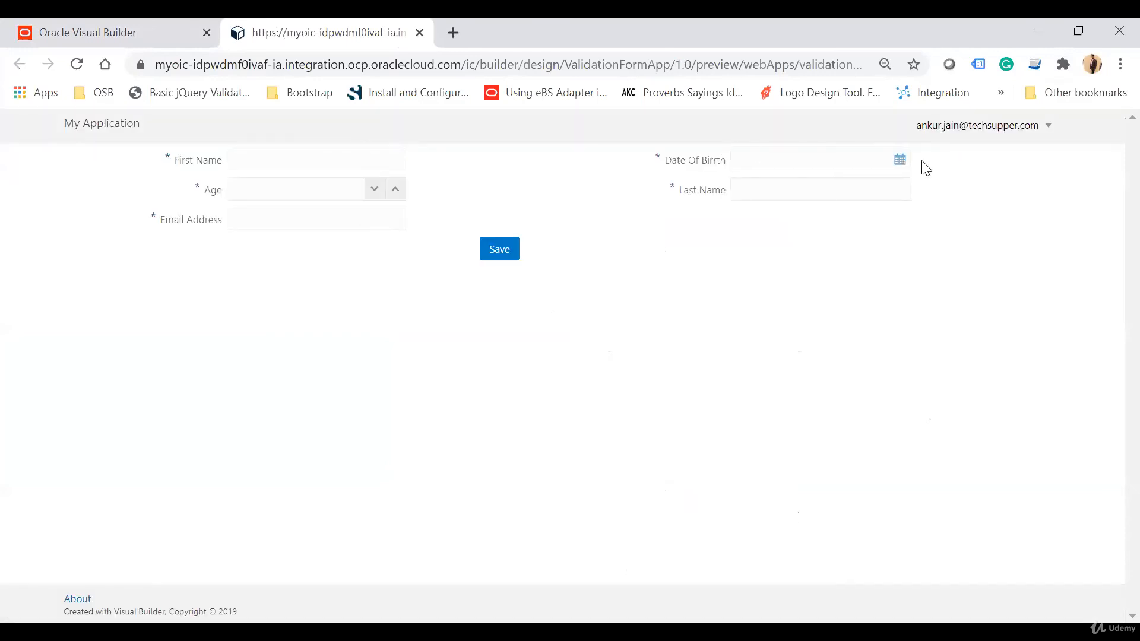
click(899, 161)
click(879, 323)
click(508, 251)
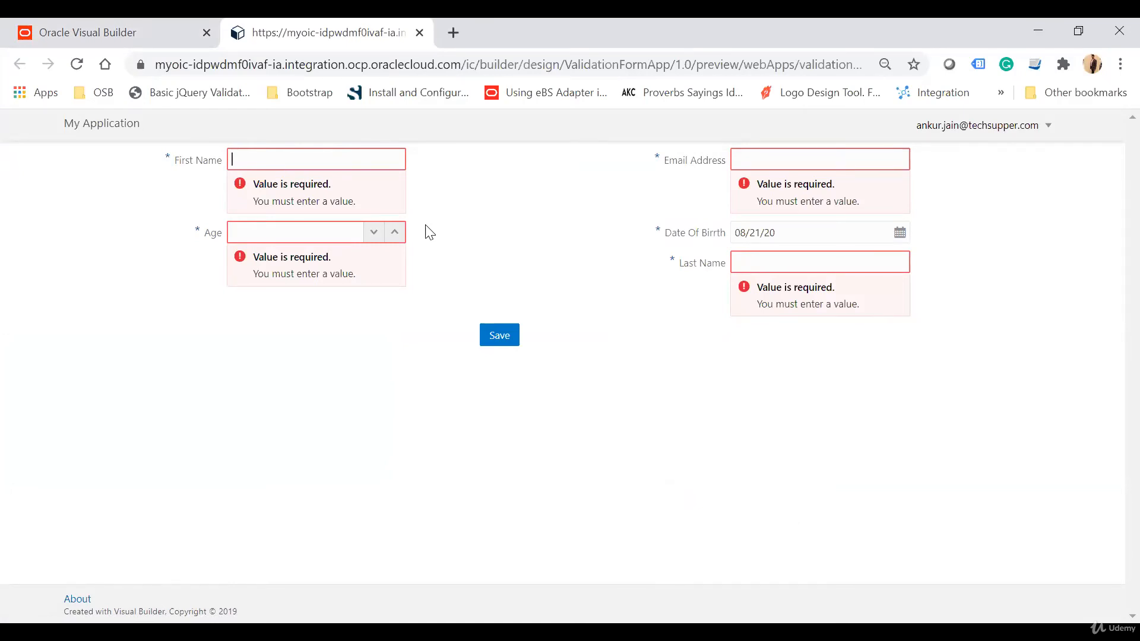
Fill in a first name, age 24 and the incomplete email 'an' in the preview form to test validation.
click(300, 152)
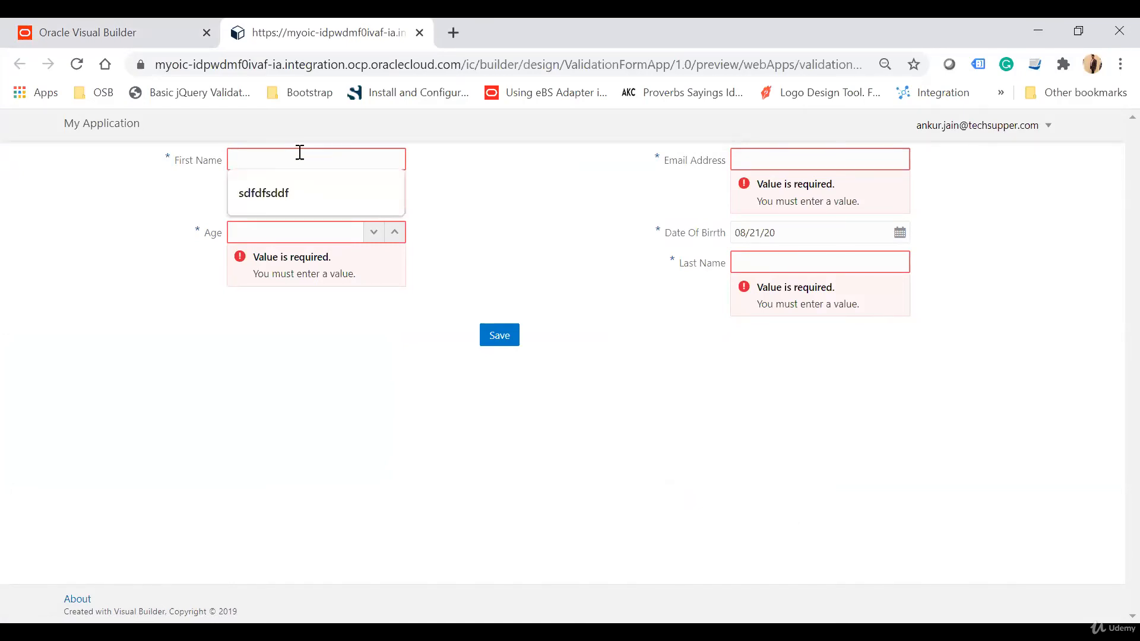
click(617, 252)
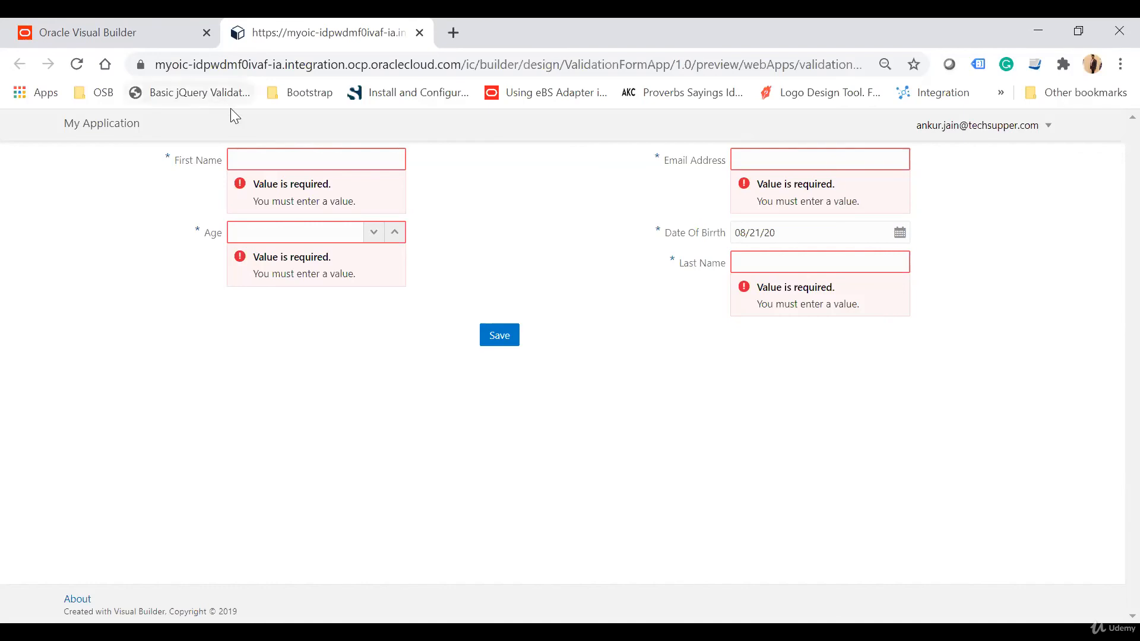
click(284, 160)
text(Ankur)
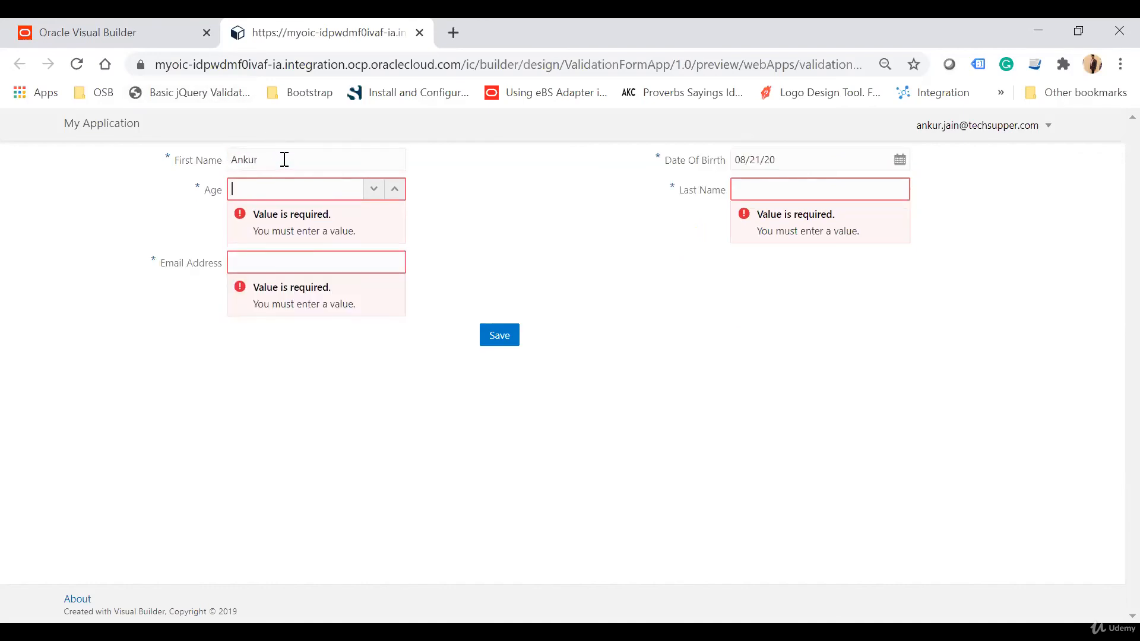
text(24)
key(Tab)
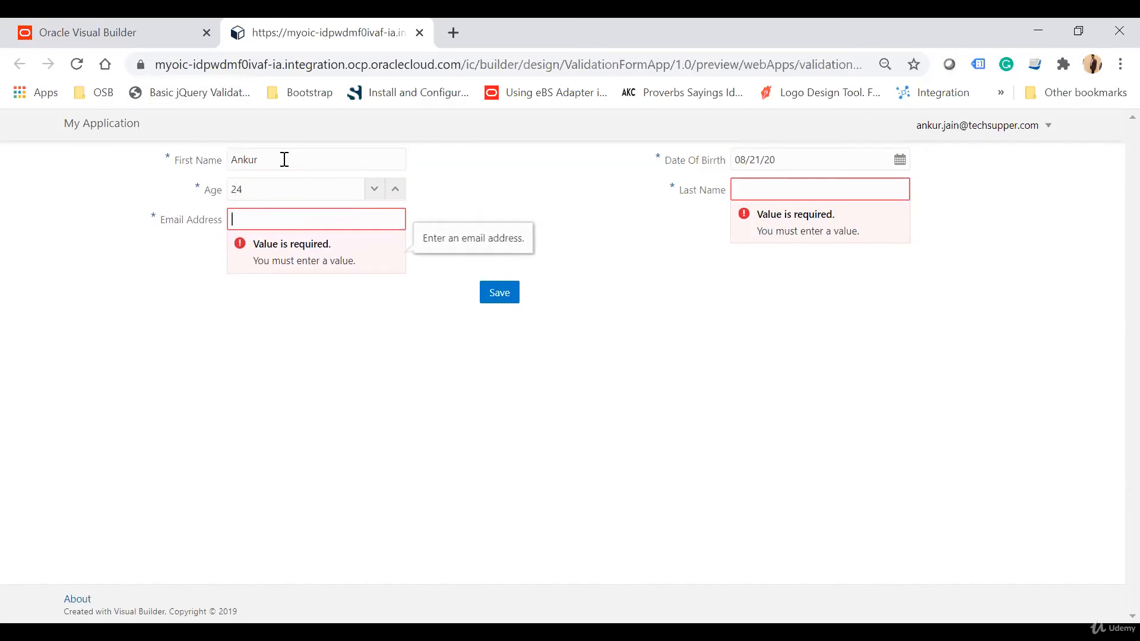
text(an)
key(Tab)
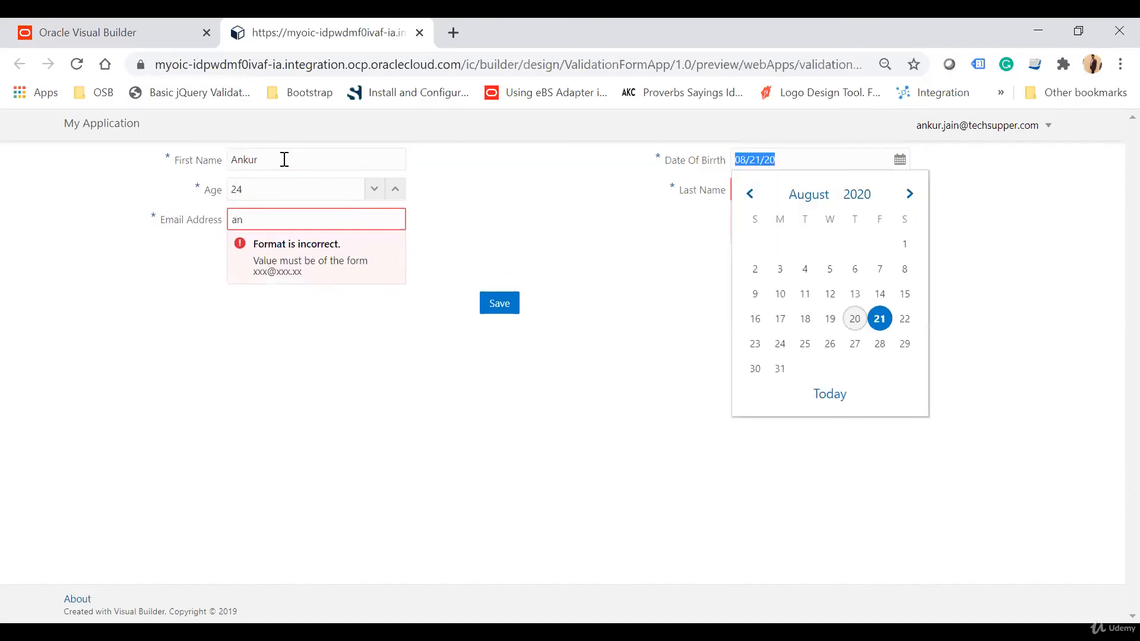
click(279, 219)
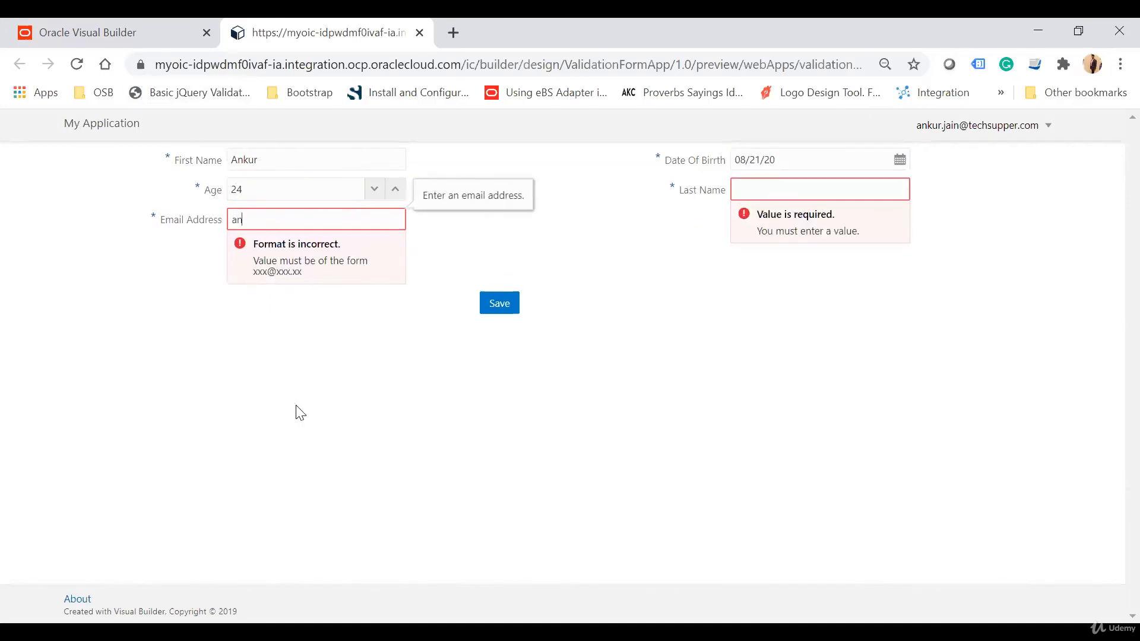
drag(254, 258, 310, 268)
click(328, 393)
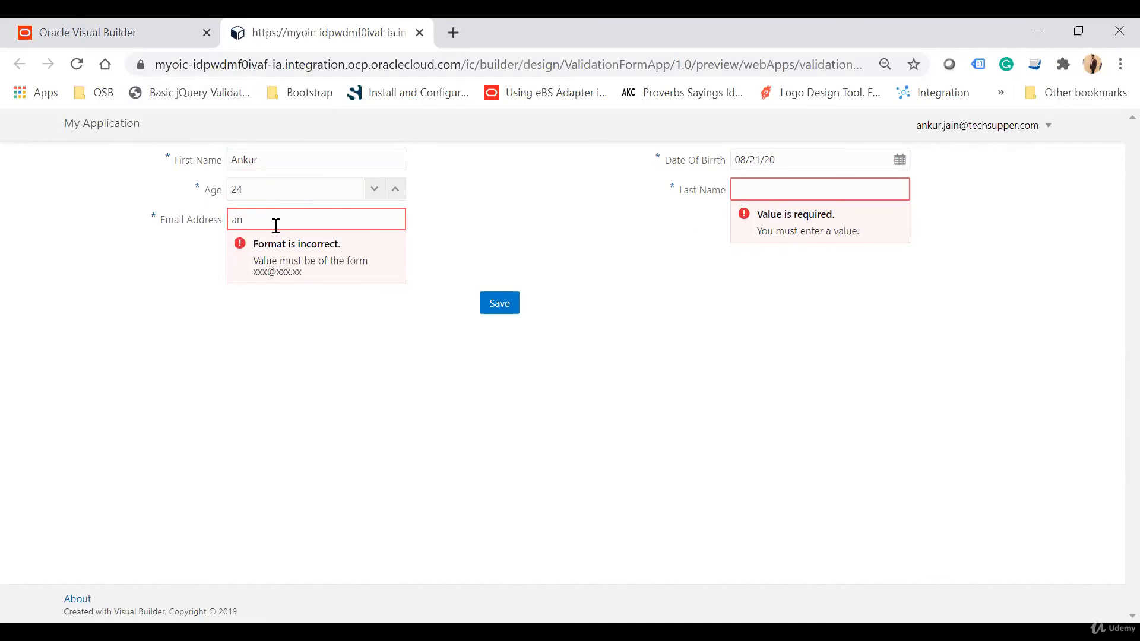
Return to the page designer, select the Email Address field and inspect its validator in the code view.
click(130, 29)
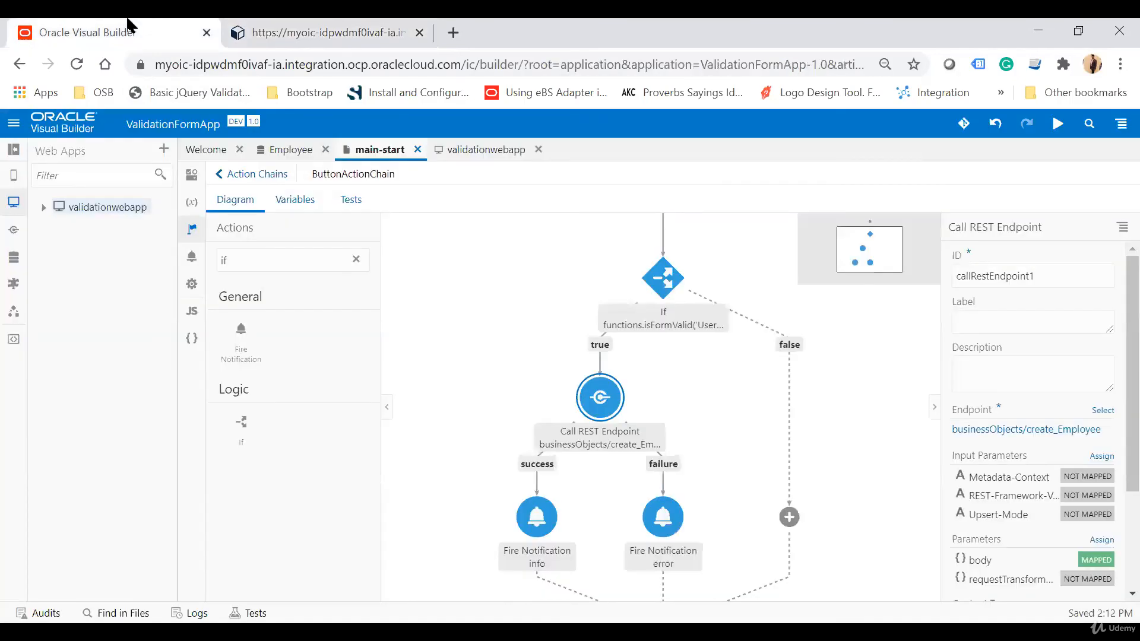
click(191, 177)
click(592, 317)
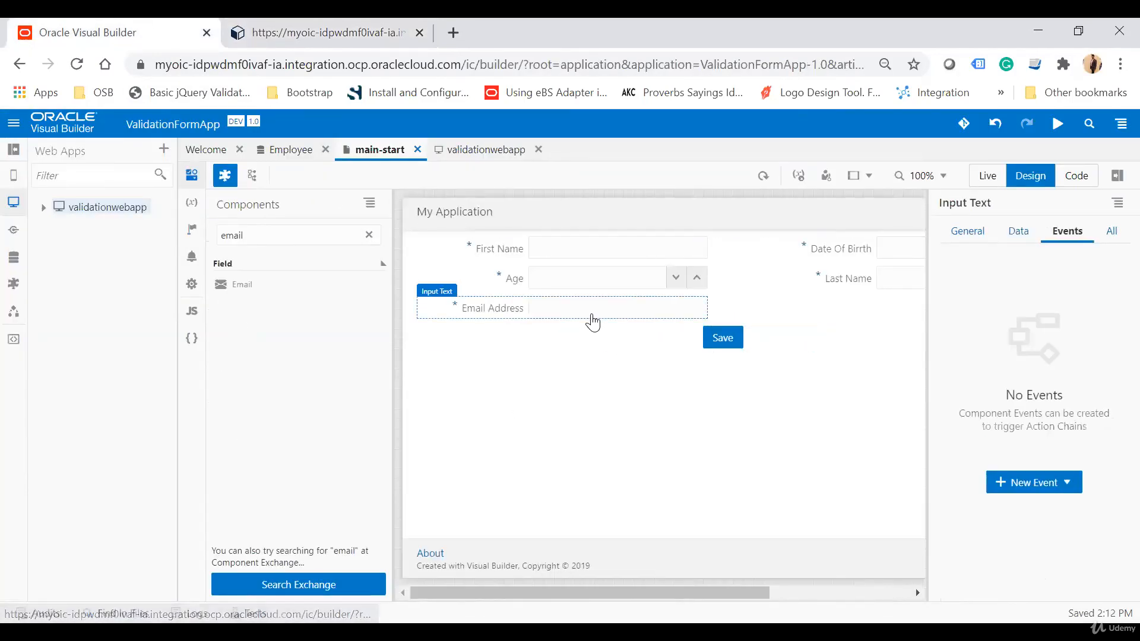
click(1075, 174)
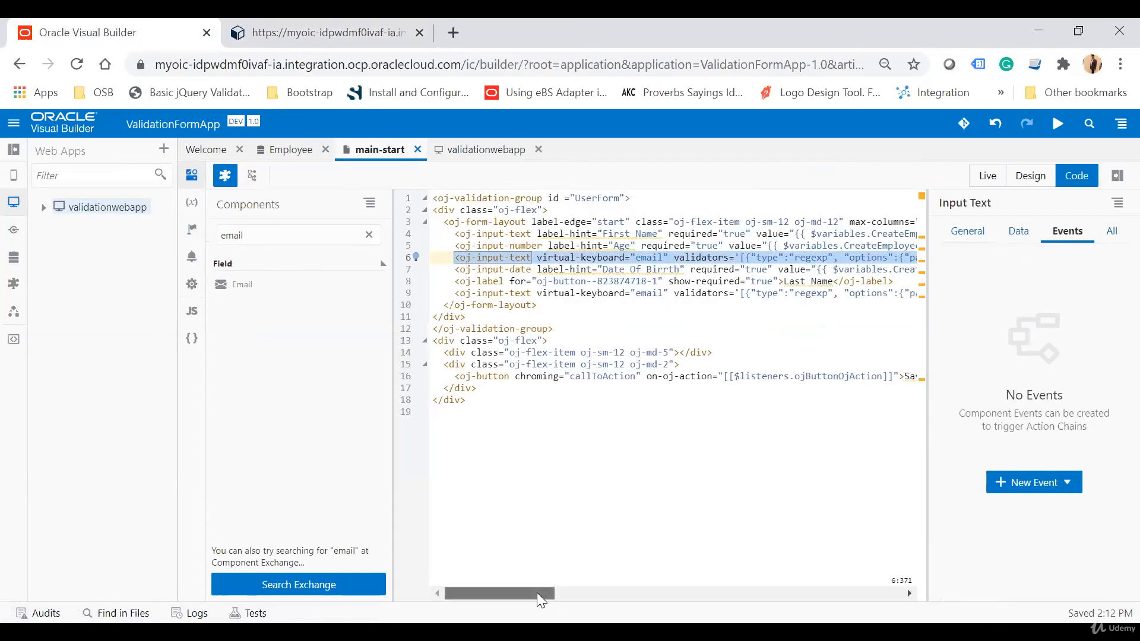
drag(537, 592, 559, 592)
click(604, 257)
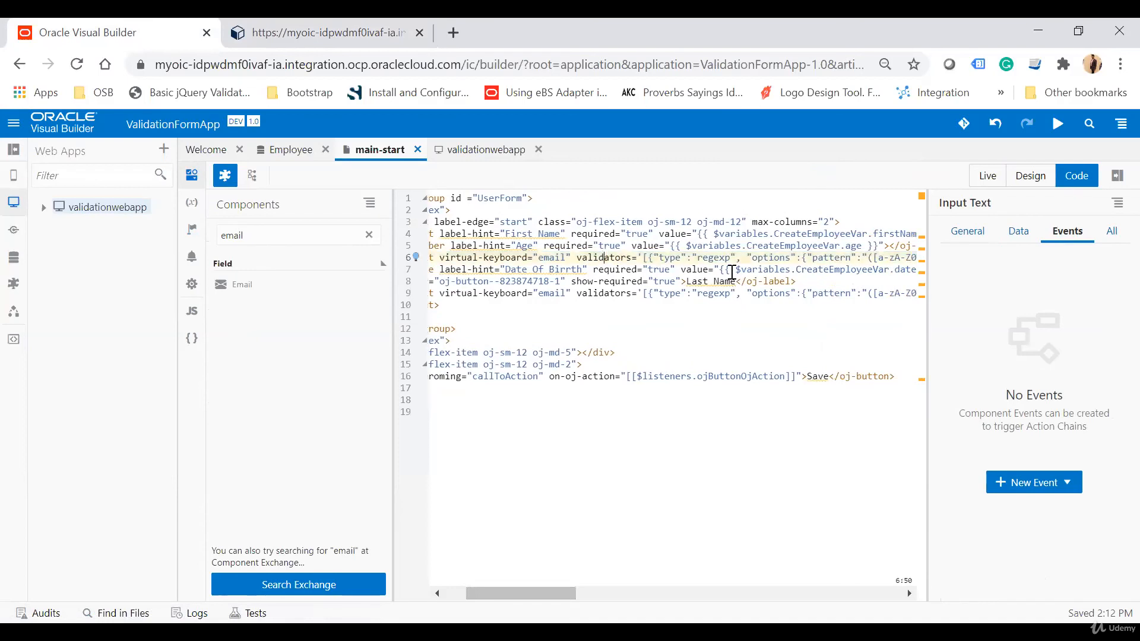
Inspect the Last Name input's markup in the code view and clear the component search filter.
drag(550, 596, 596, 593)
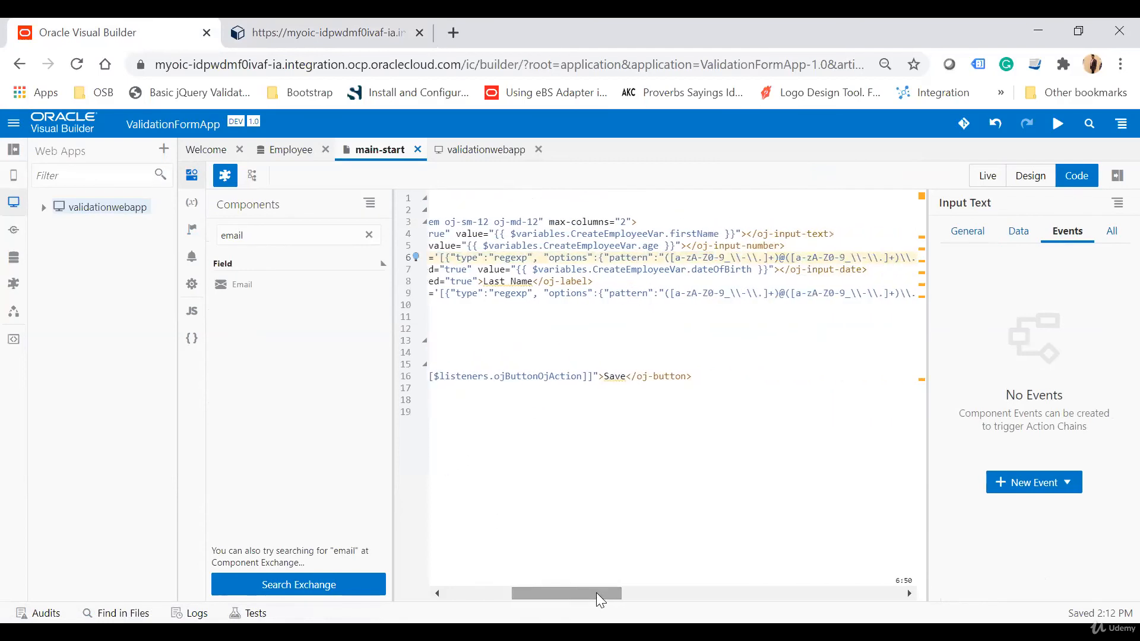
drag(614, 260, 670, 260)
click(788, 291)
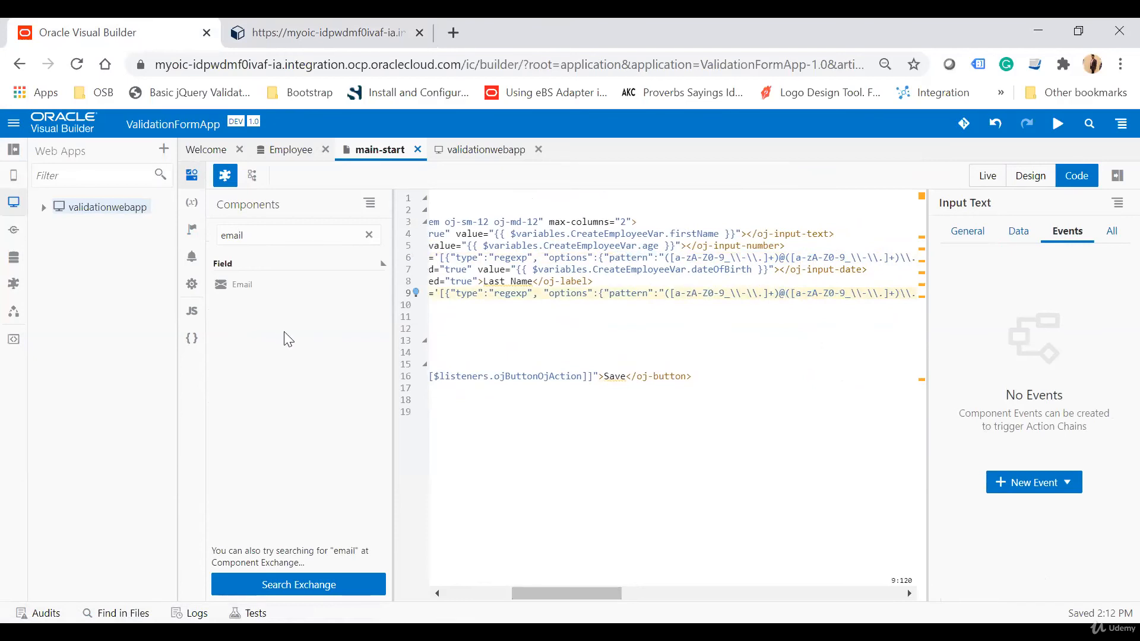
double_click(306, 241)
key(BackSpace)
scroll(305, 454, down, 4)
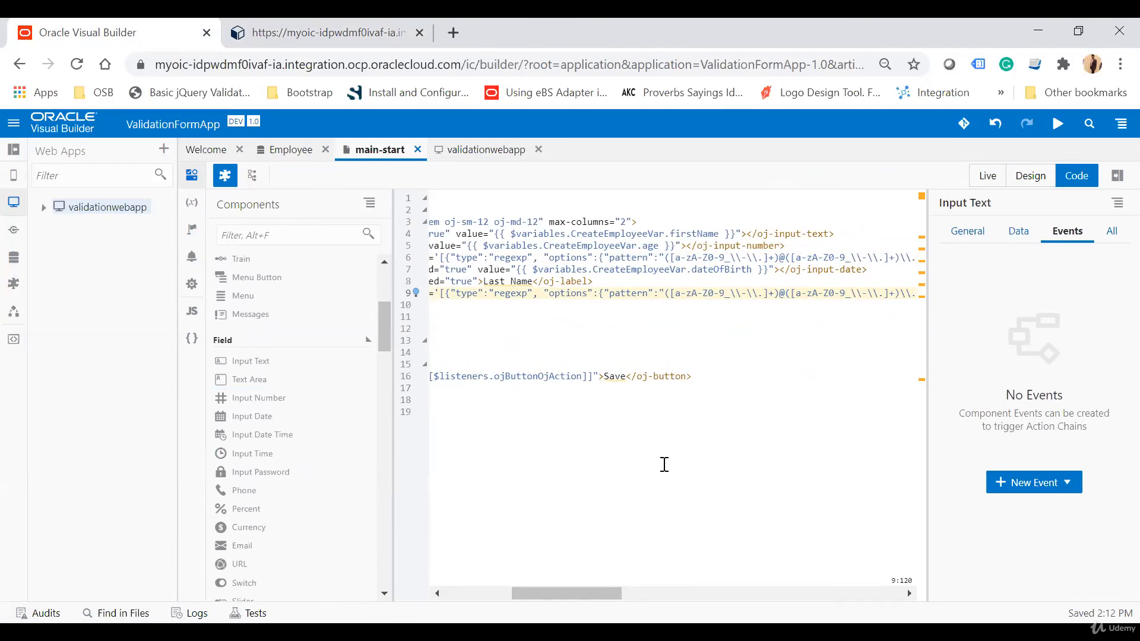
click(359, 27)
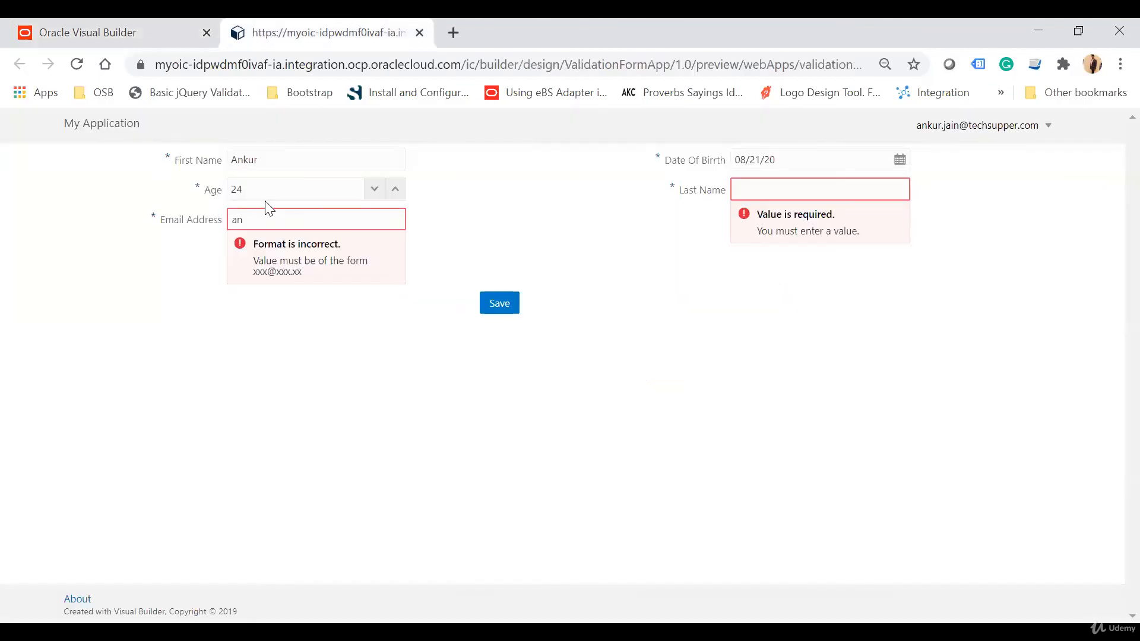
click(269, 227)
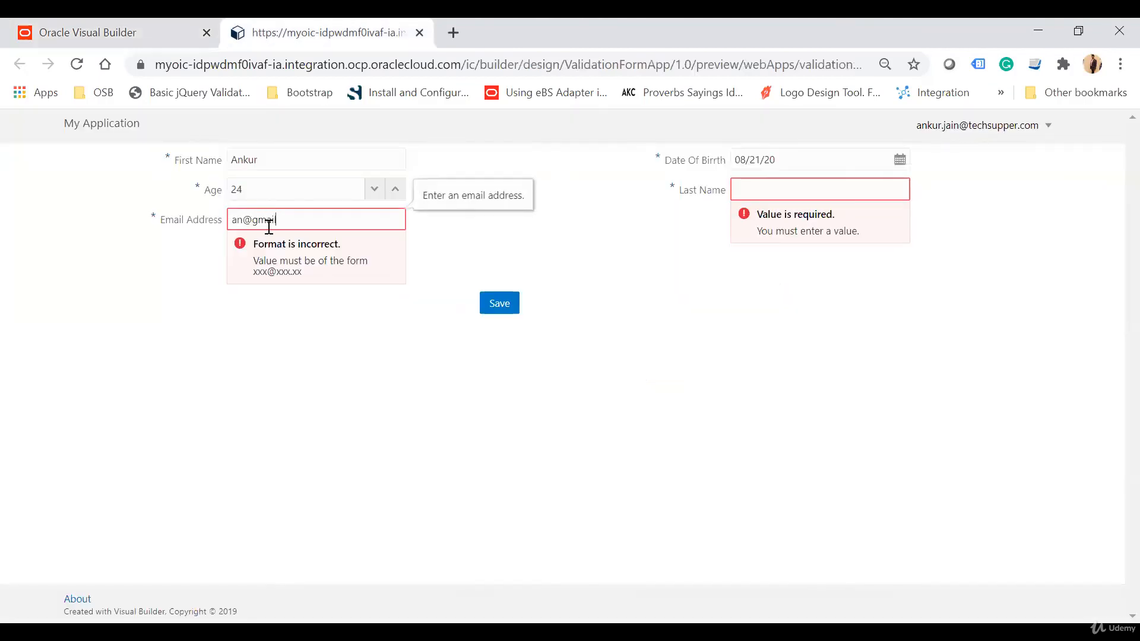
click(784, 195)
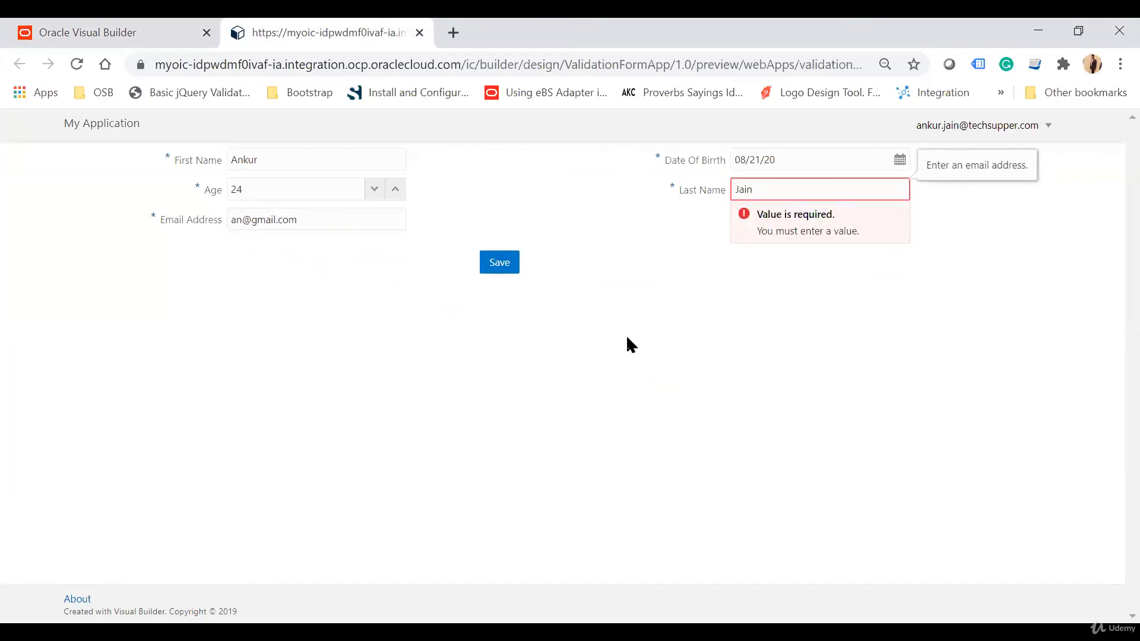
click(627, 344)
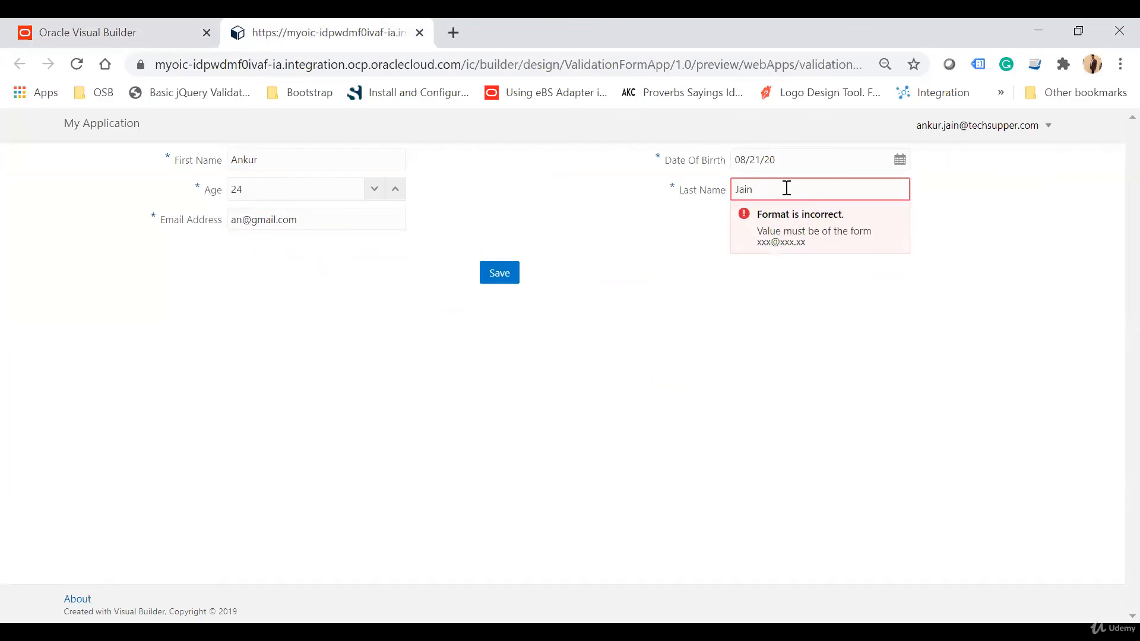
Delete the virtual-keyboard and email validators attributes from the Last Name input text in the page code.
click(89, 32)
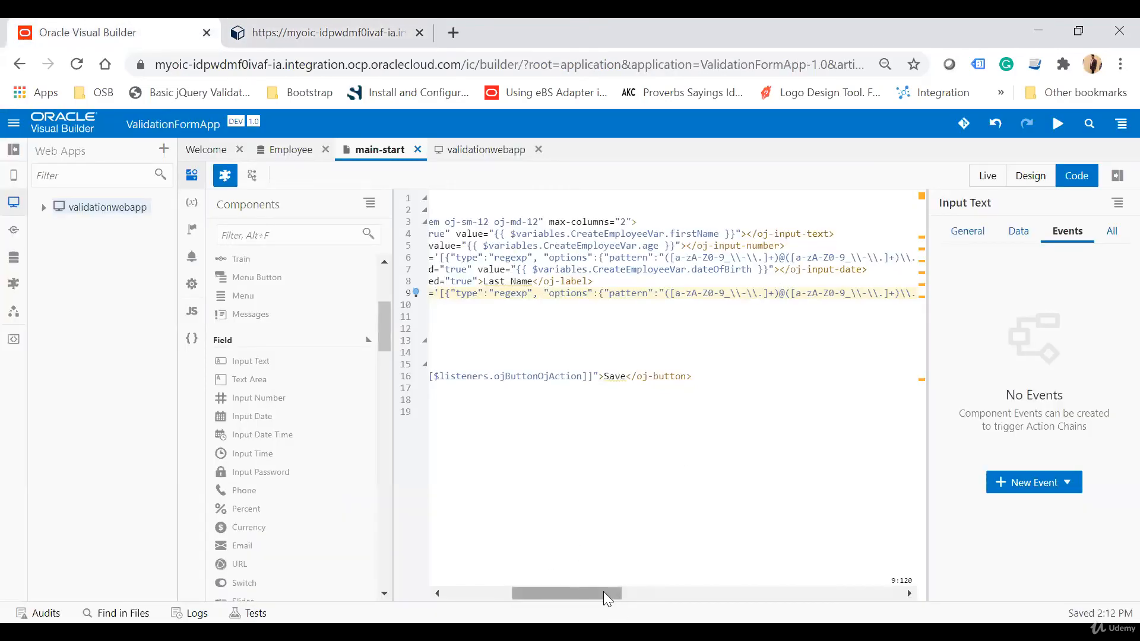
drag(603, 591, 514, 597)
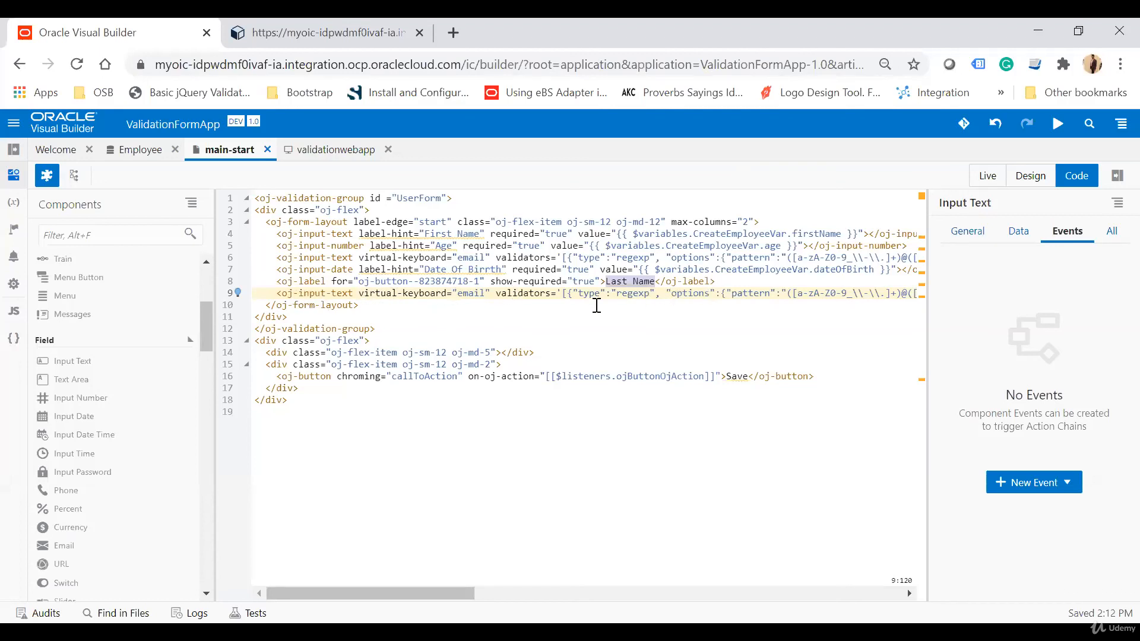
drag(496, 294, 526, 295)
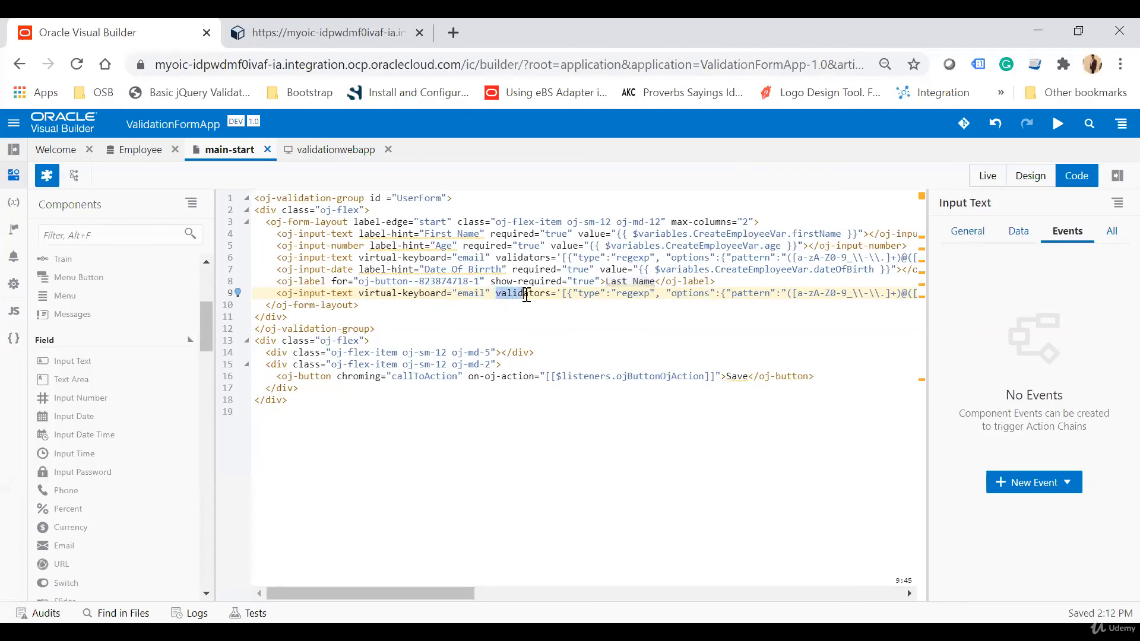
scroll(525, 295, right, 6)
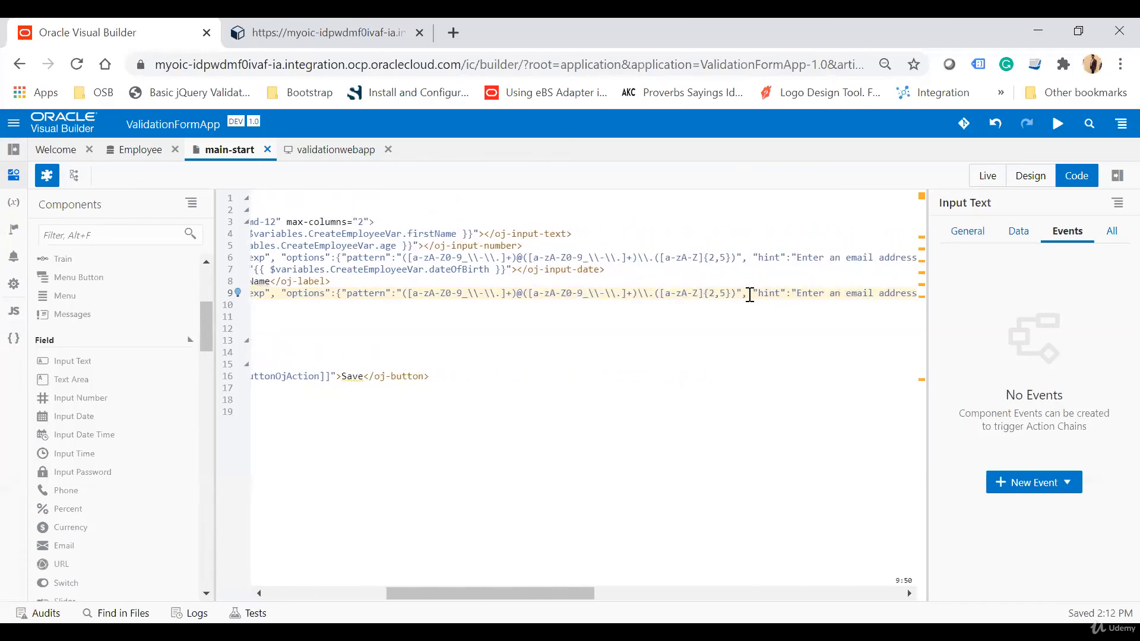
shift+click(747, 295)
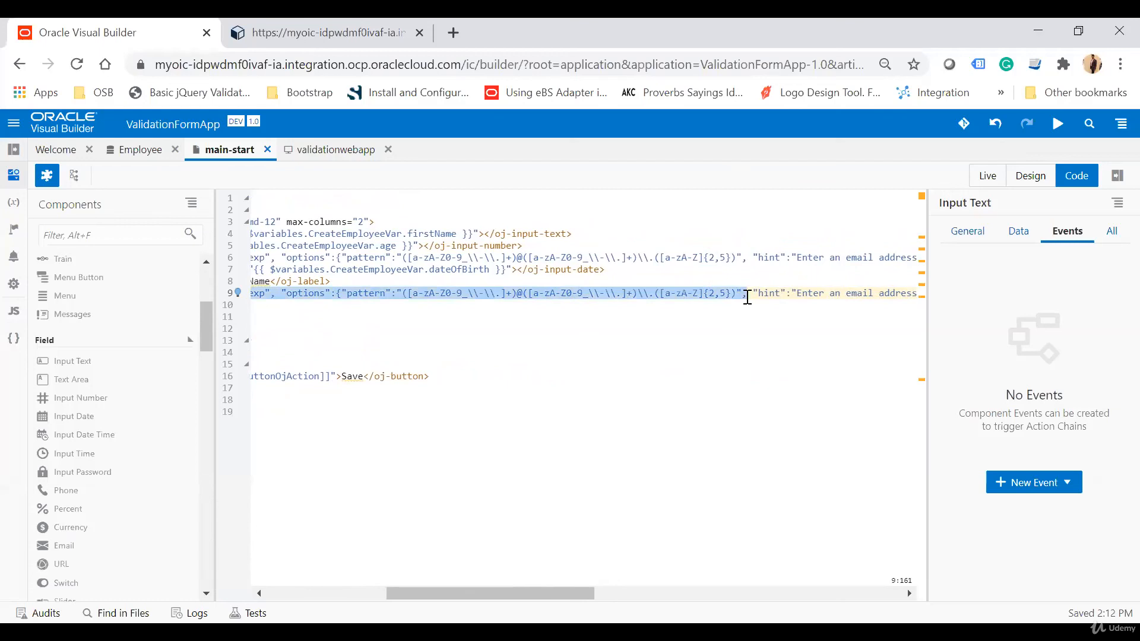
key(Delete)
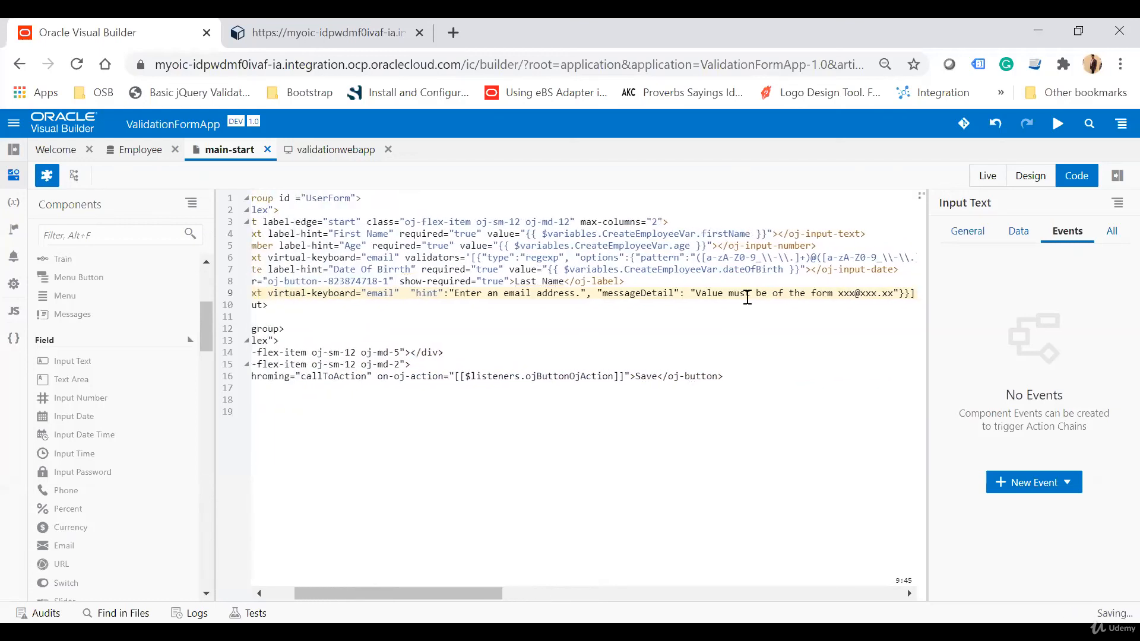
drag(310, 294, 728, 295)
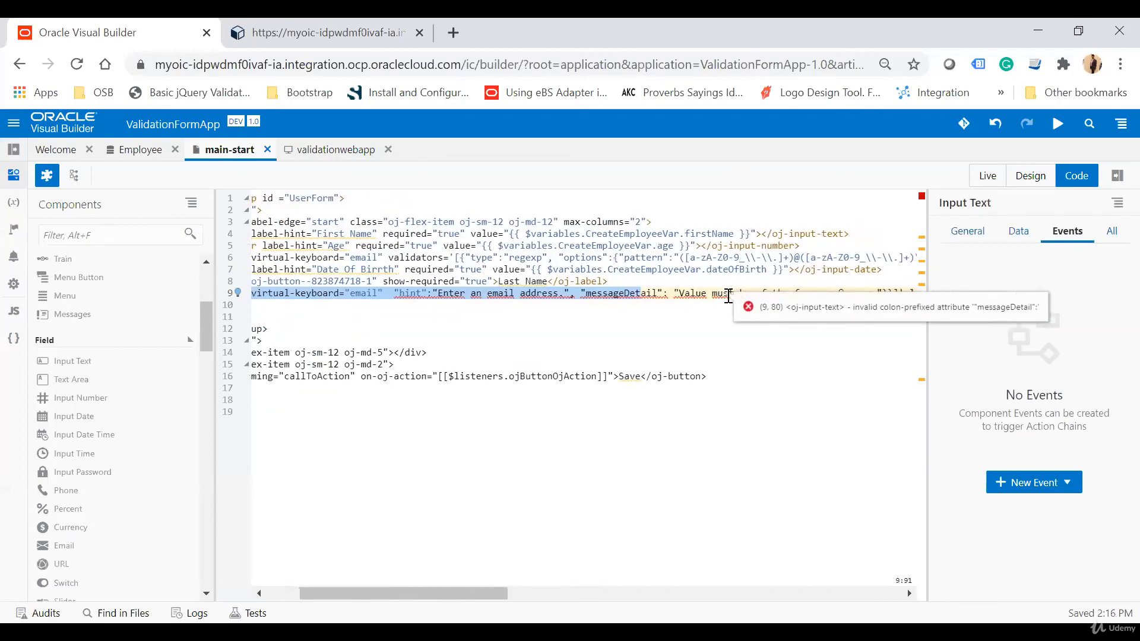
scroll(692, 453, right, 3)
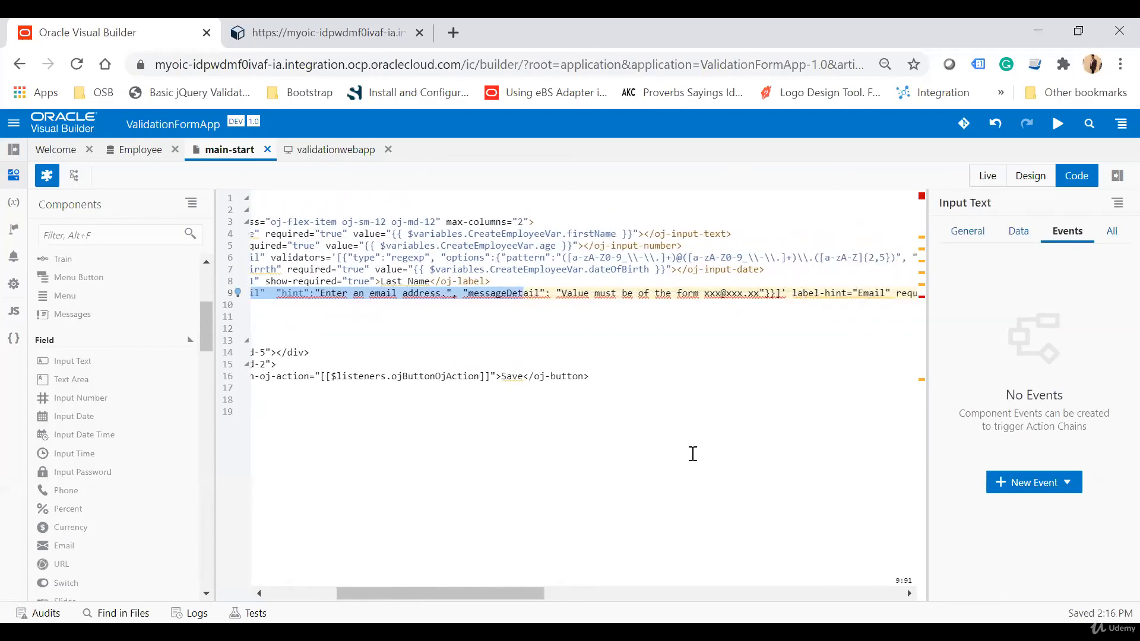
shift+click(790, 293)
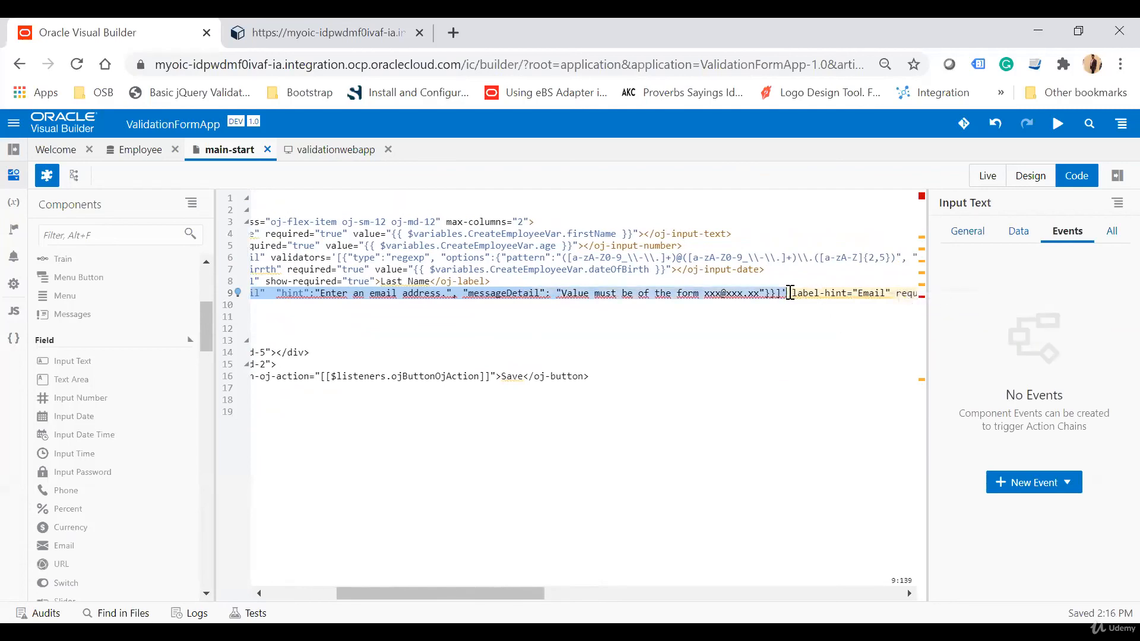
key(BackSpace)
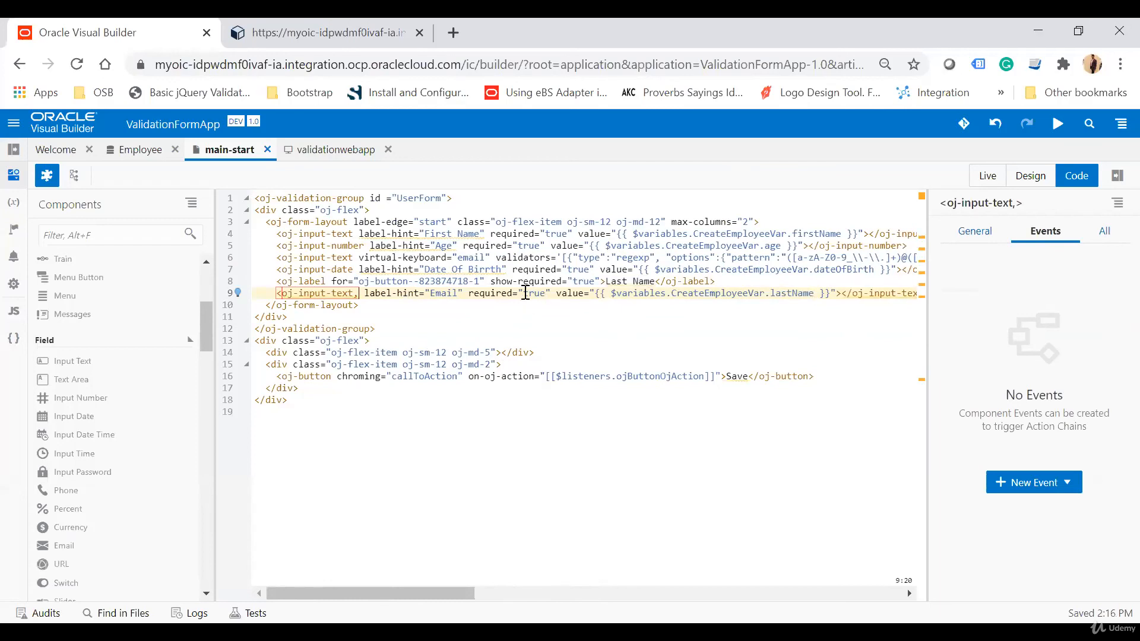
Remove the label-hint="Email" attribute from the Last Name input text.
drag(365, 294, 465, 294)
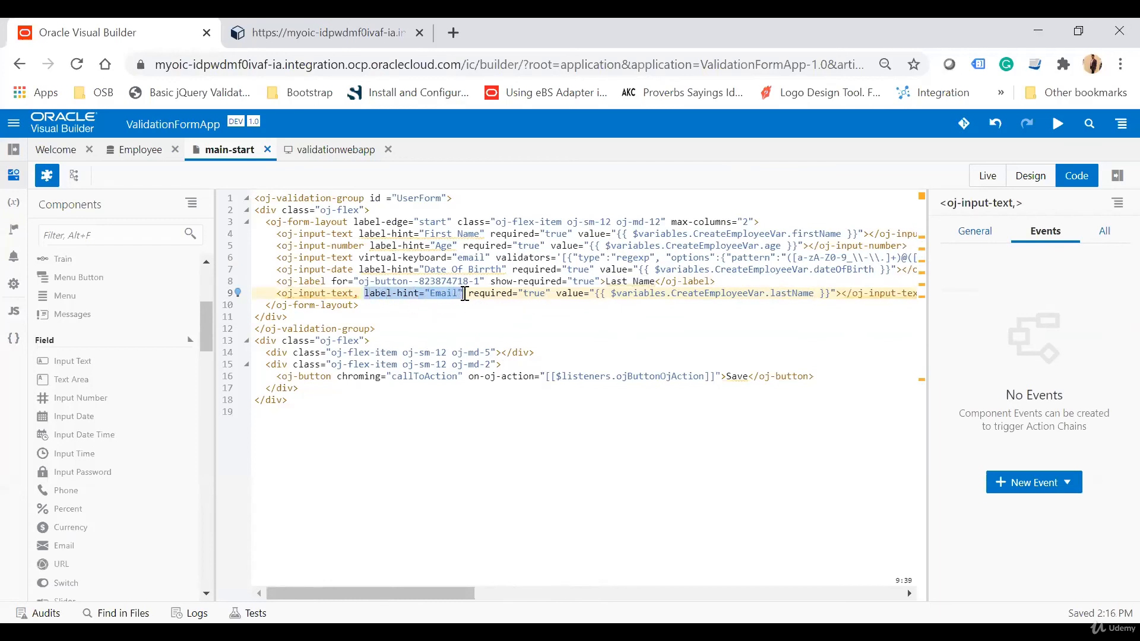
key(BackSpace)
key(BackSpace)
key(BackSpace)
click(677, 376)
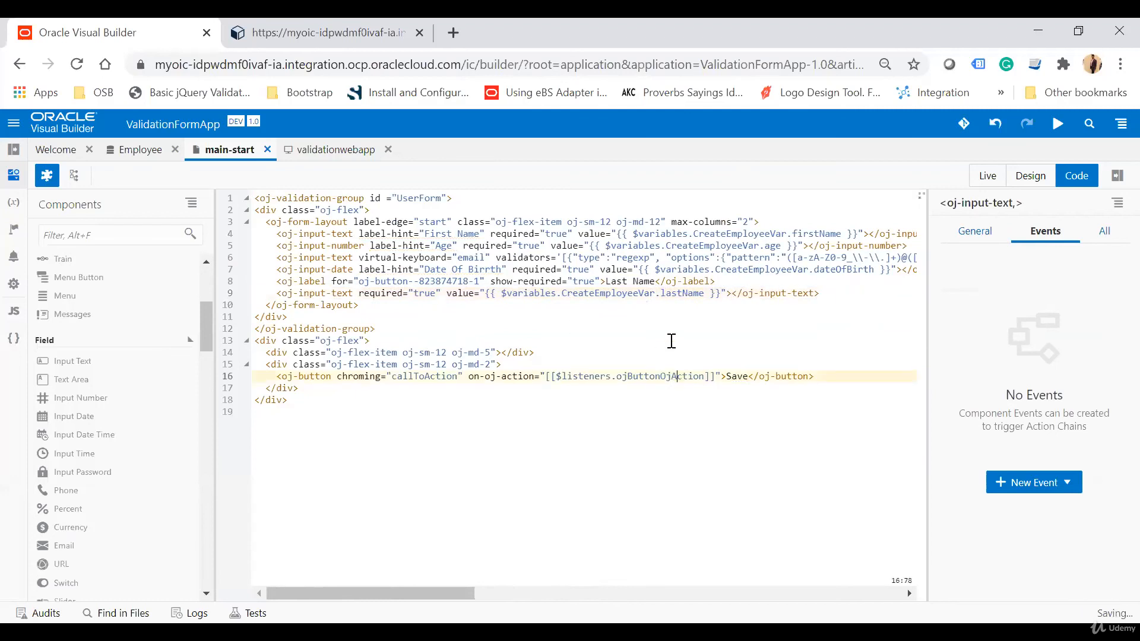
click(1058, 123)
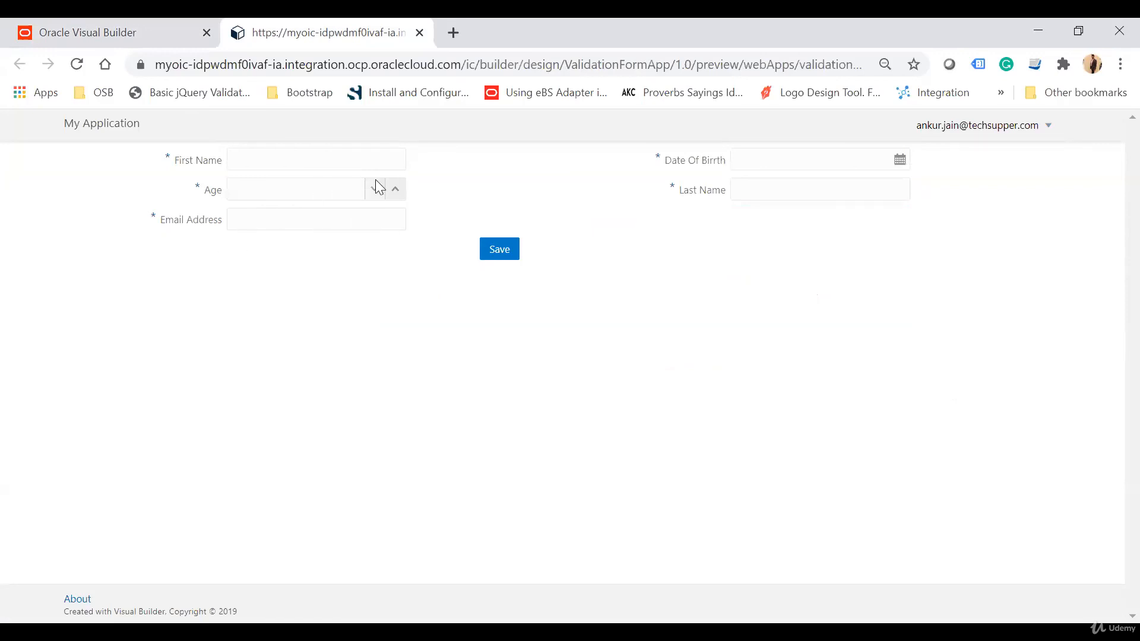
click(353, 163)
key(Tab)
click(899, 158)
click(855, 319)
click(829, 194)
click(764, 288)
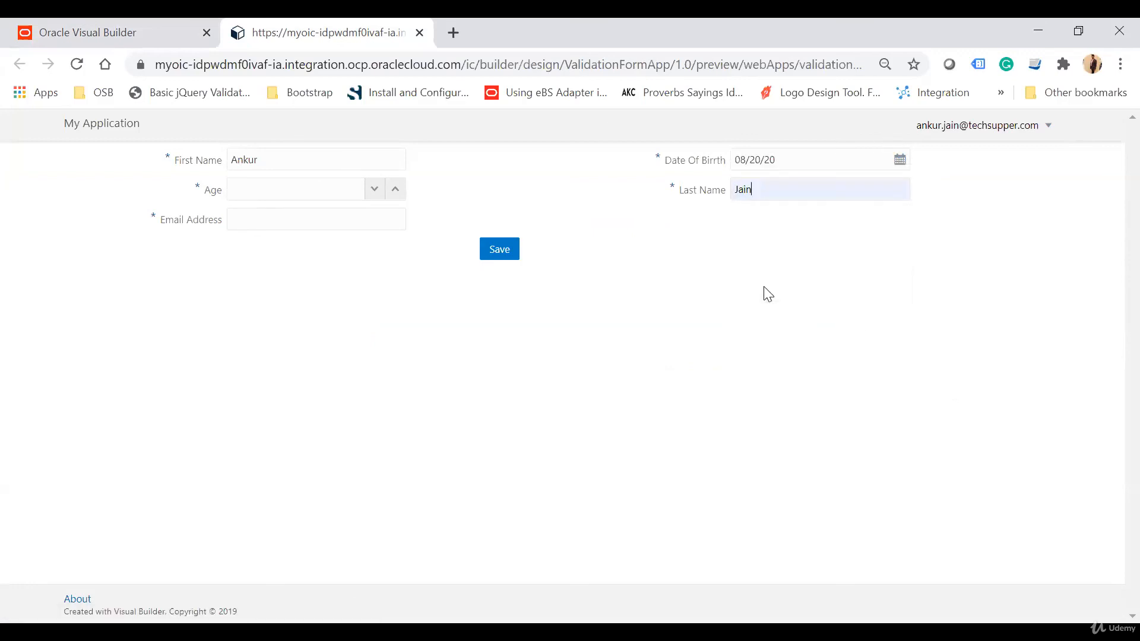
click(275, 180)
text(111)
key(BackSpace)
key(BackSpace)
key(BackSpace)
text(34)
key(Tab)
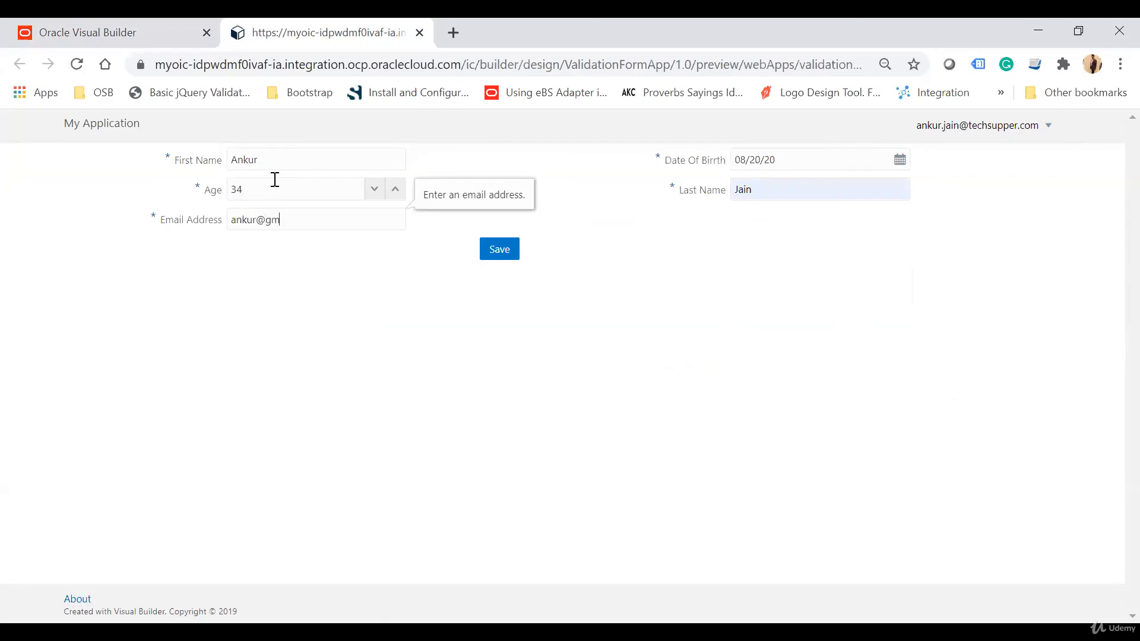
click(518, 392)
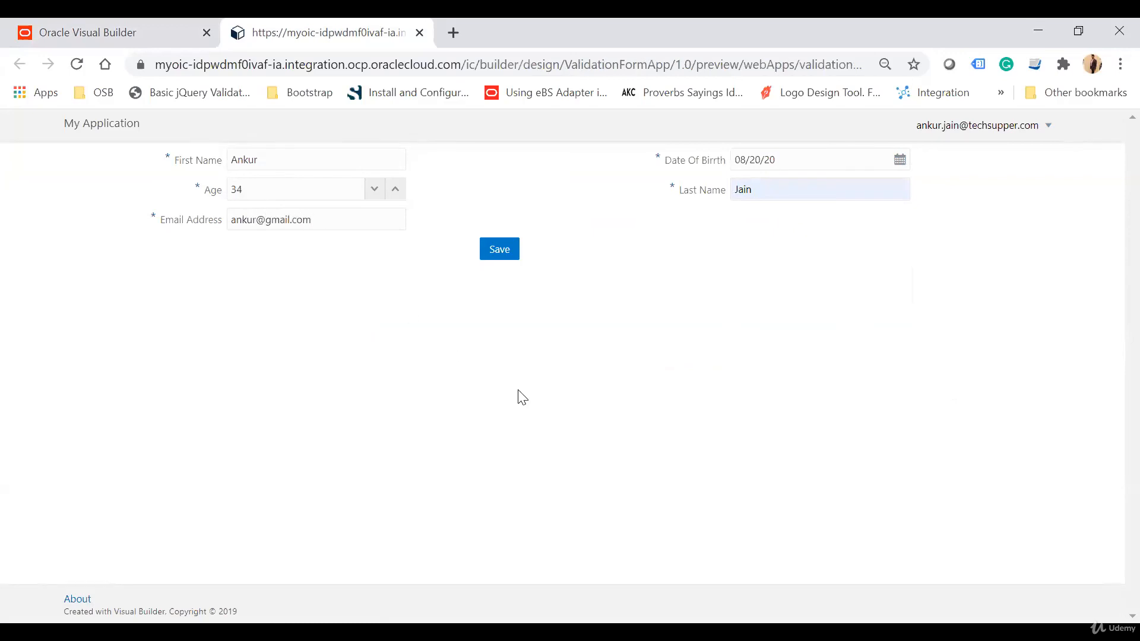
click(504, 247)
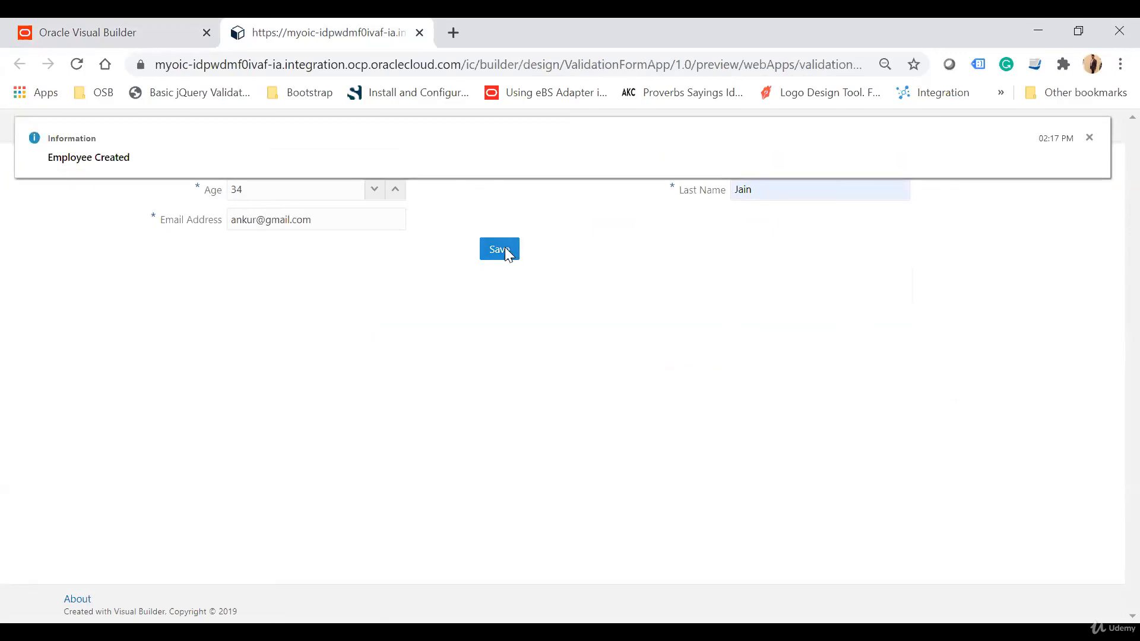
Return to the builder and open the Employee business object's data to review the stored records.
click(30, 92)
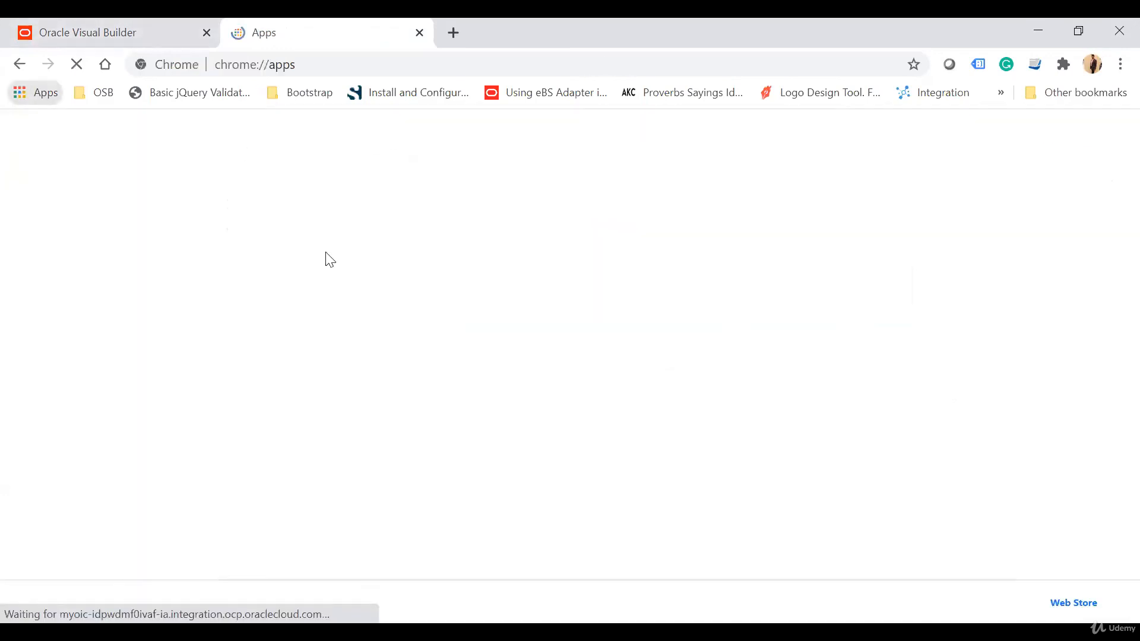
click(109, 22)
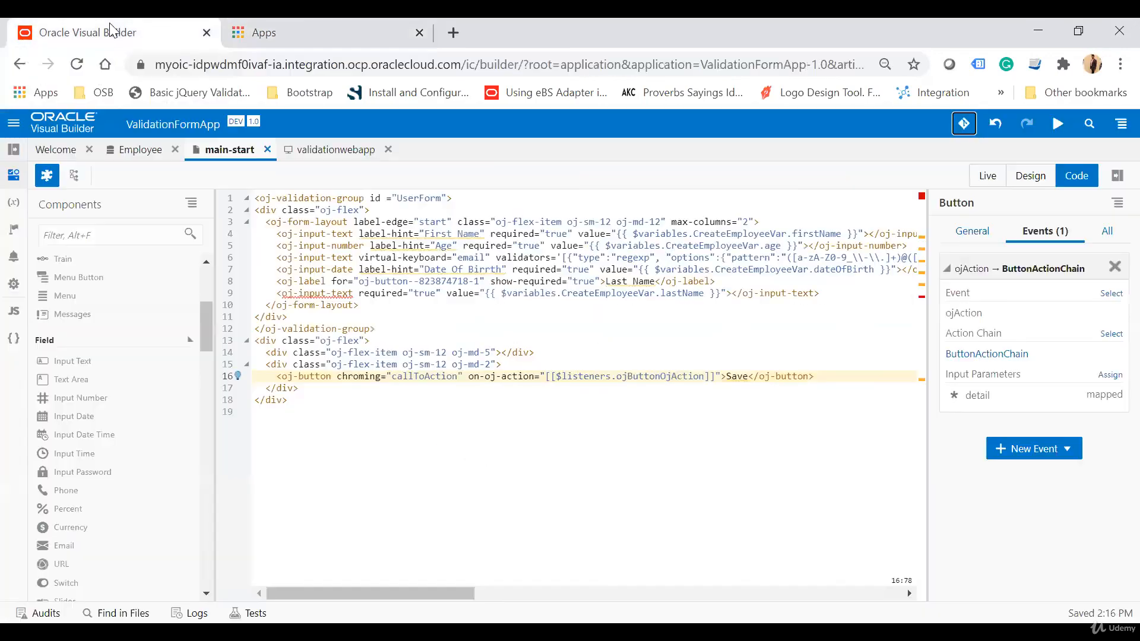
click(148, 153)
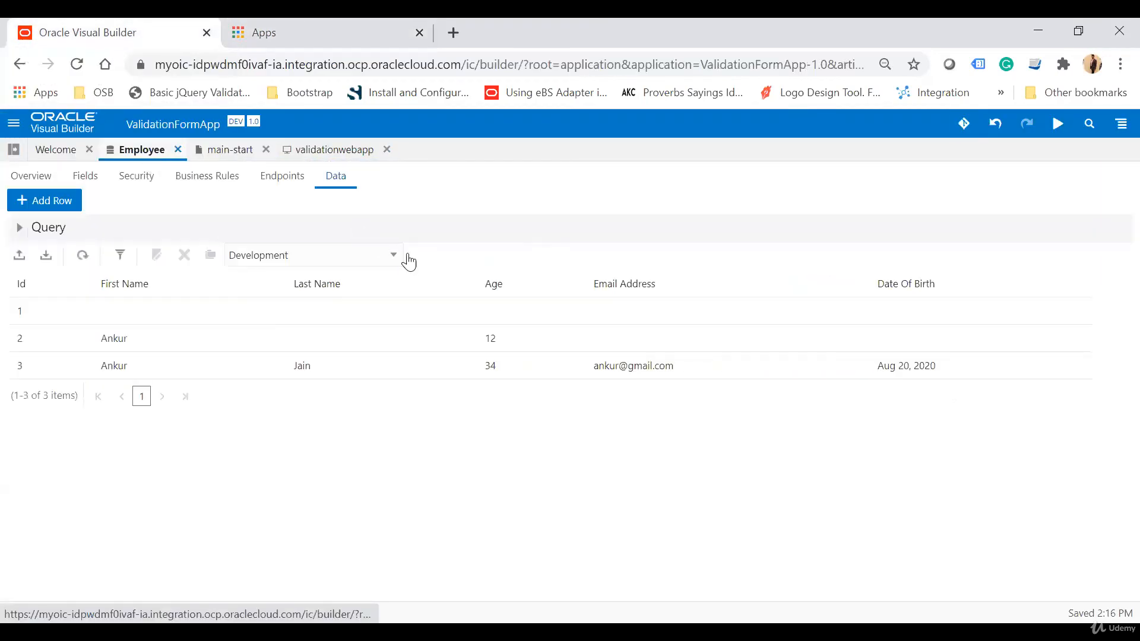